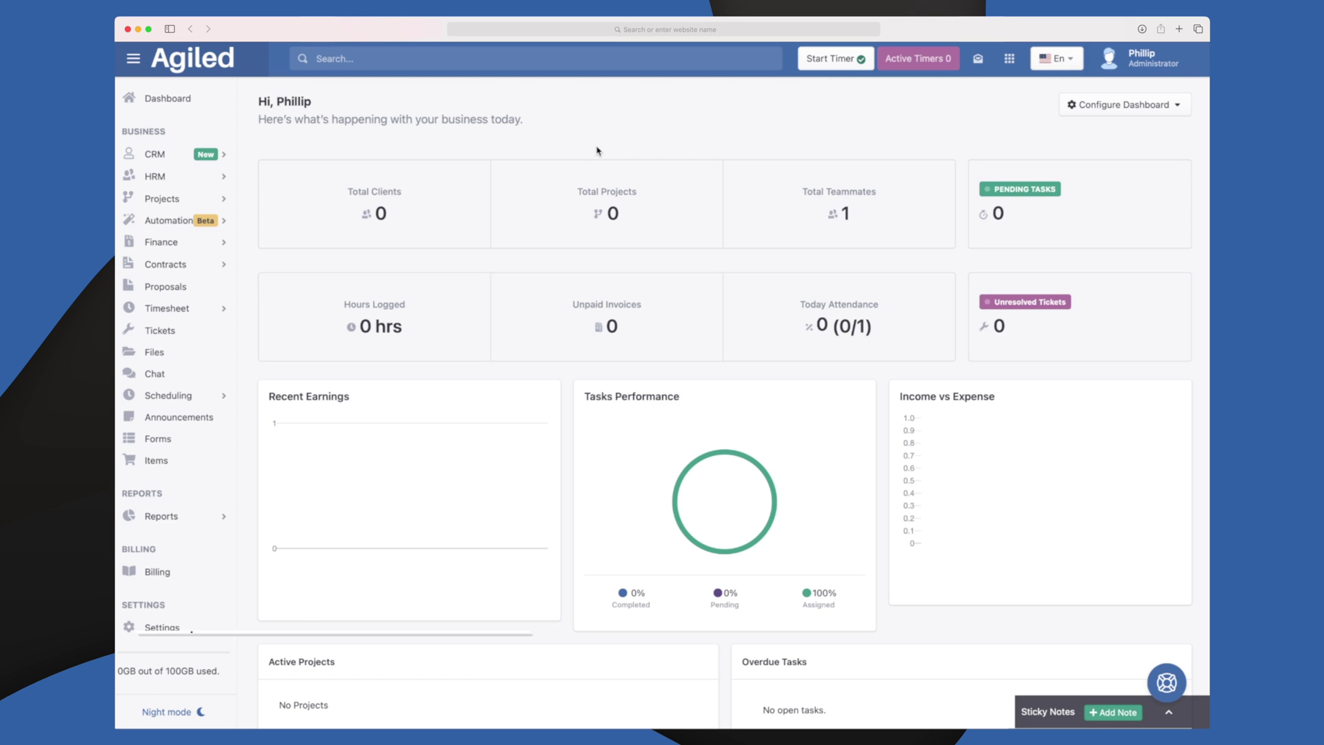
Step: Look over the dashboard widgets down to the activity timelines and check the sticky notes, collapsing them again
{"action": "scroll", "coordinate": [598, 150], "scroll_direction": "down", "scroll_amount": 5}
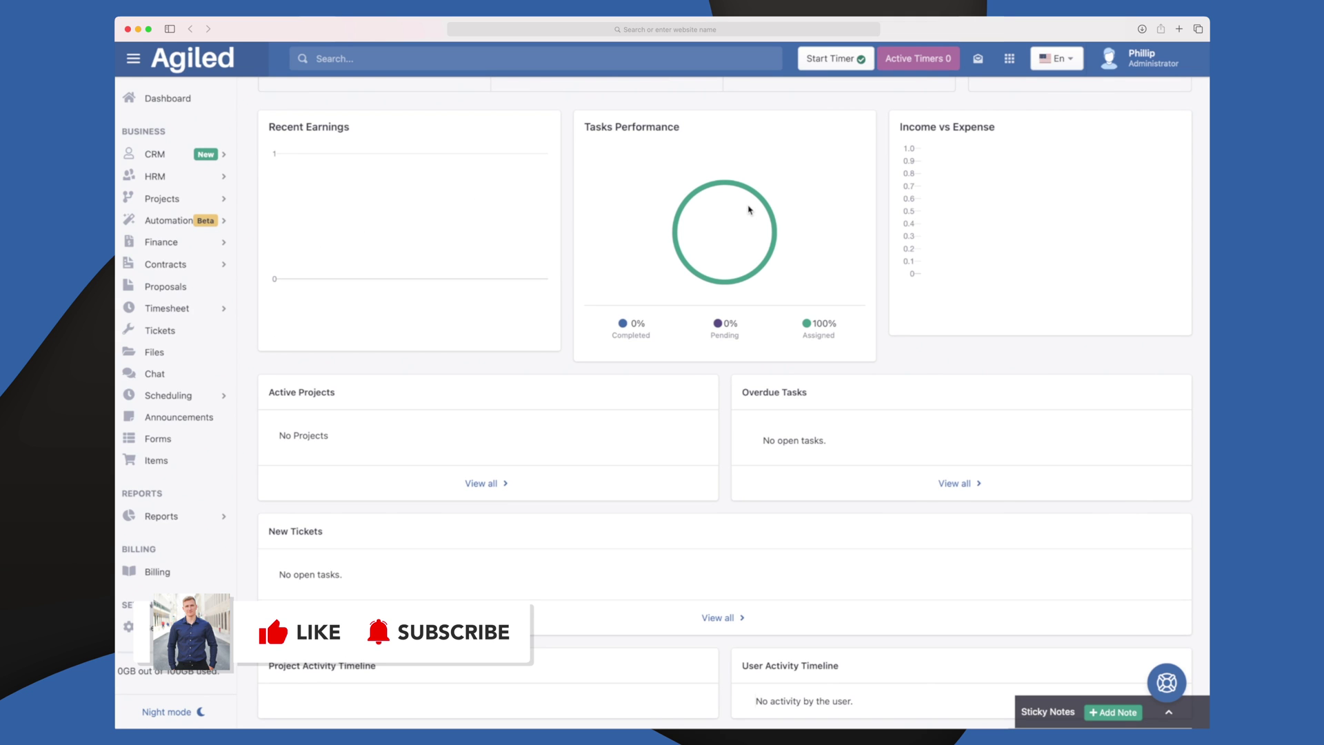
{"action": "scroll", "coordinate": [749, 210], "scroll_direction": "down", "scroll_amount": 2}
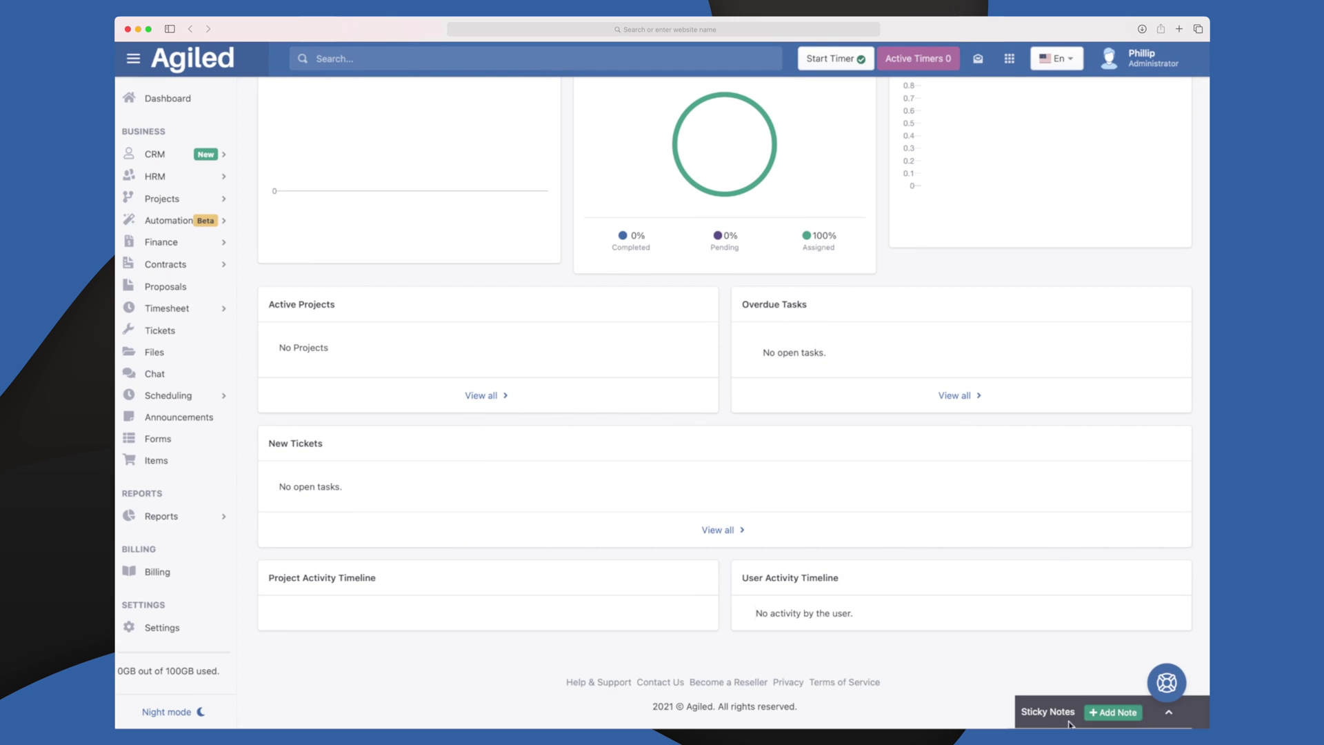
{"action": "left_click", "coordinate": [1104, 713]}
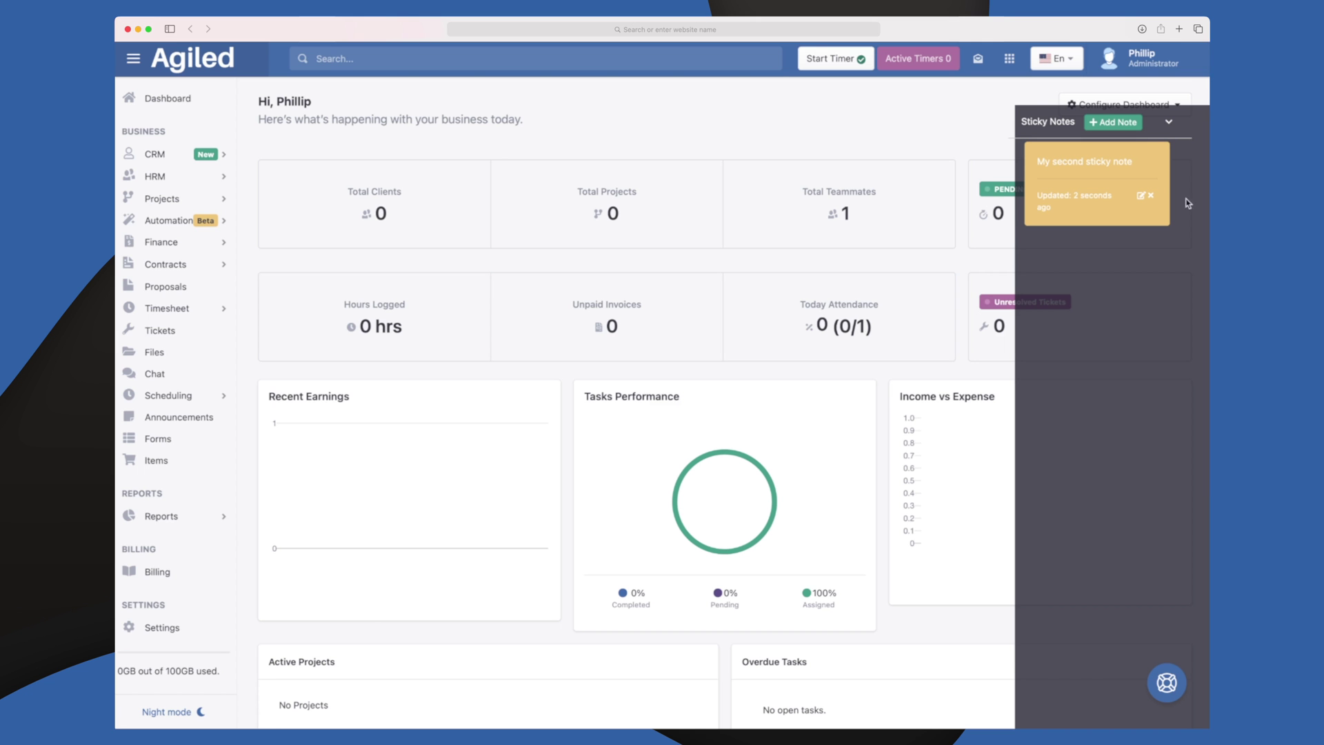
{"action": "left_click", "coordinate": [1169, 124]}
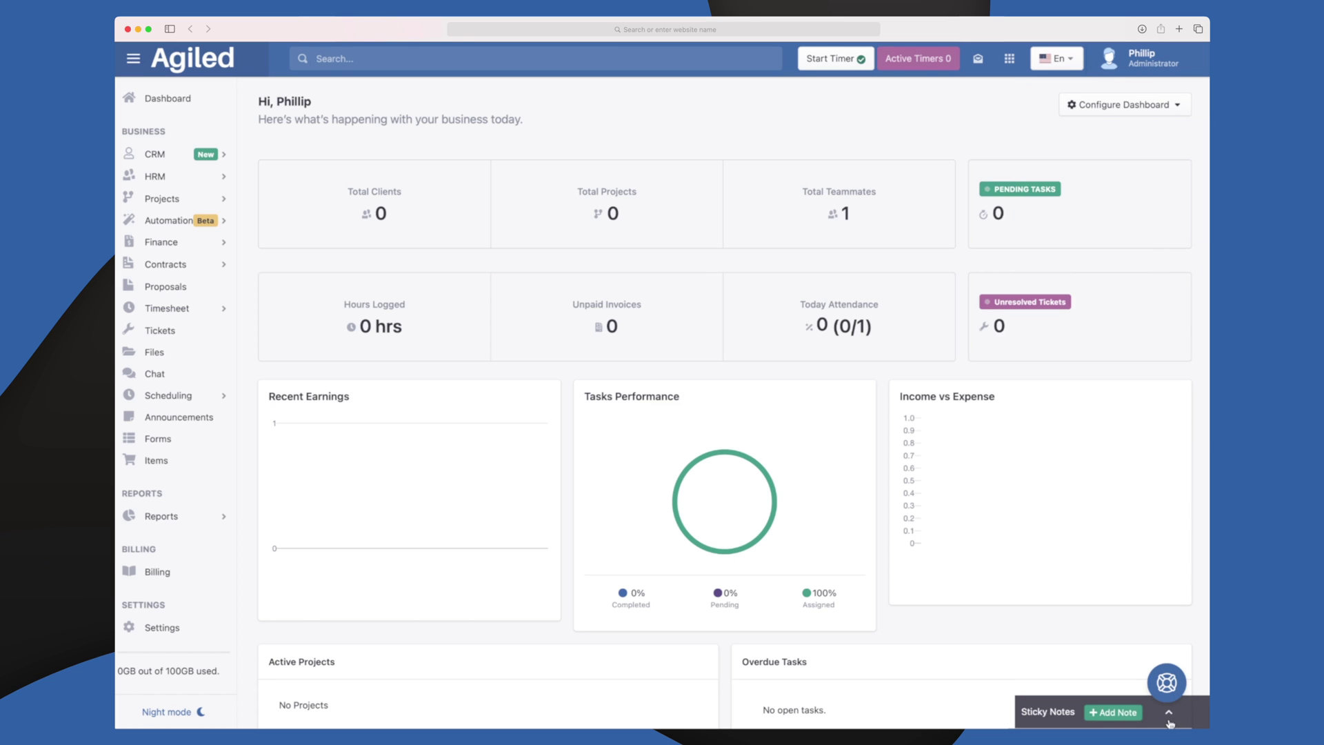
Step: Examine the instant help answers and the header's timer, notification, module shortcut and language options
{"action": "left_click", "coordinate": [1167, 683]}
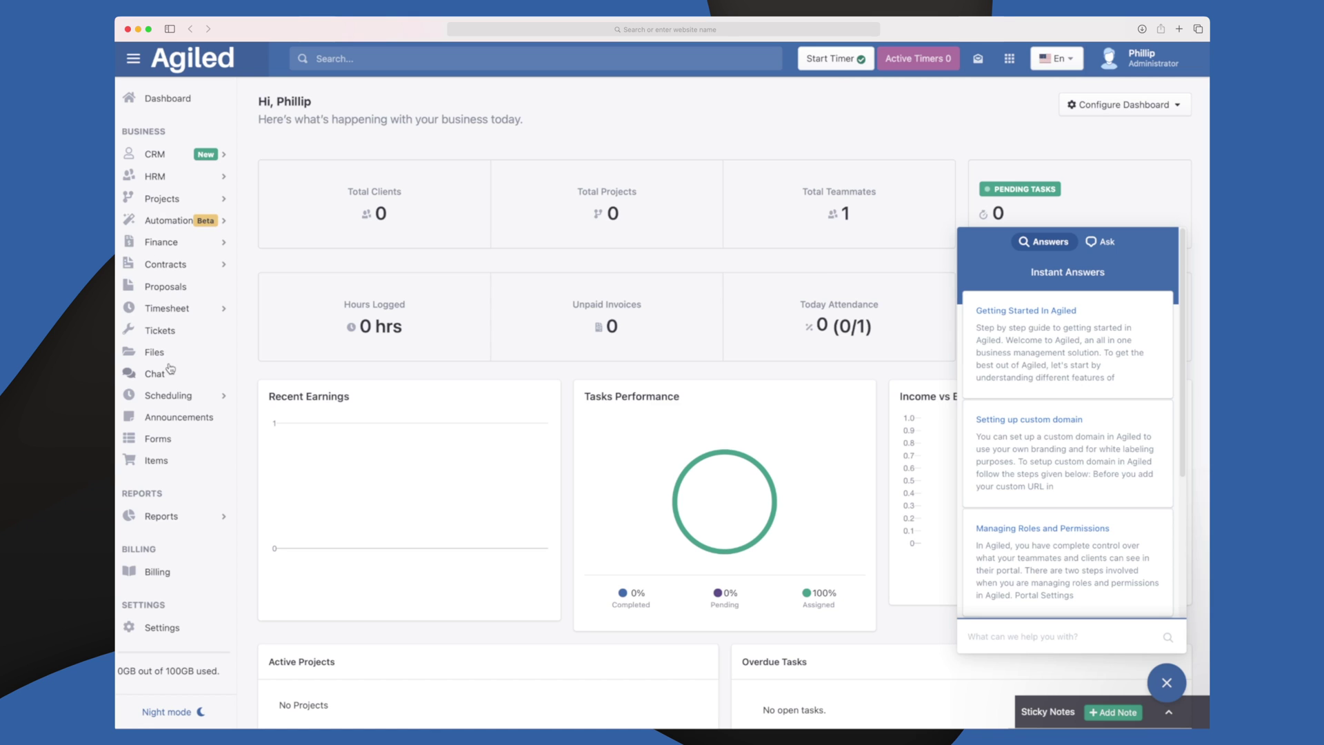
{"action": "left_click", "coordinate": [832, 60]}
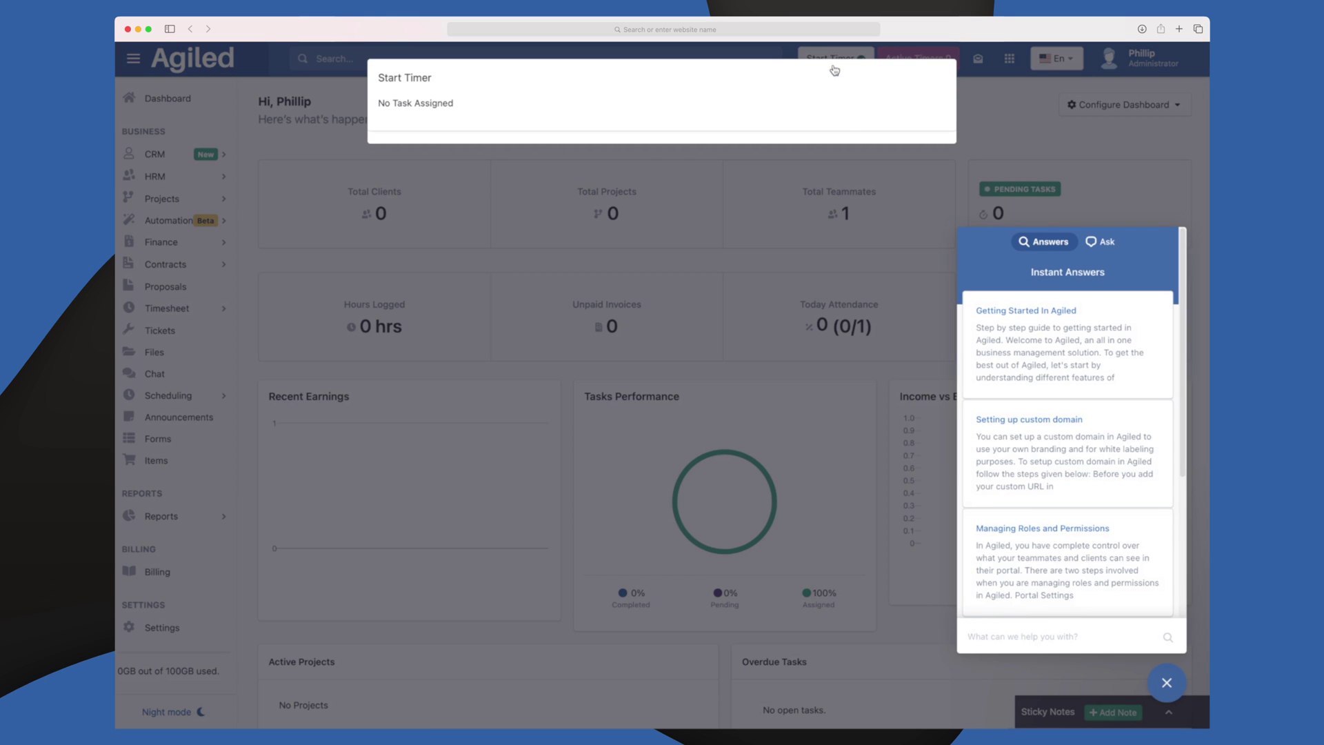
{"action": "left_click", "coordinate": [969, 85]}
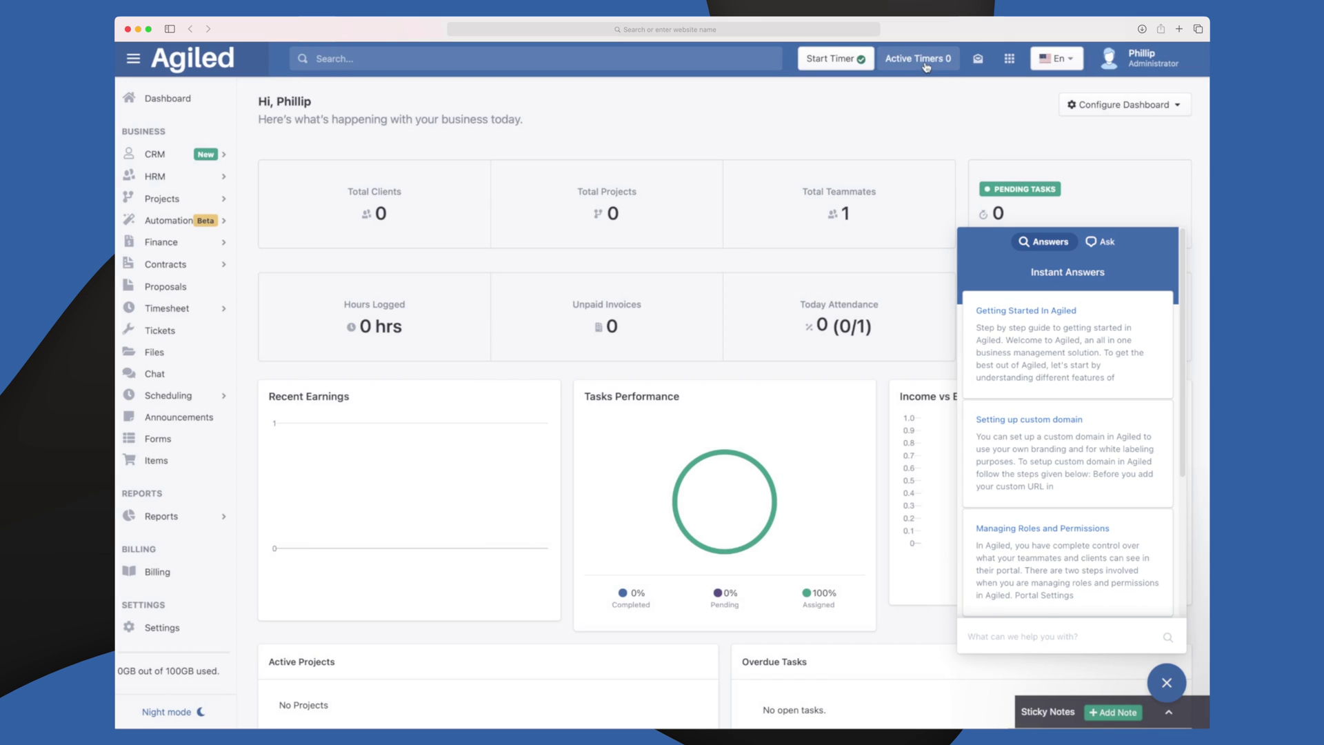
{"action": "left_click", "coordinate": [978, 61]}
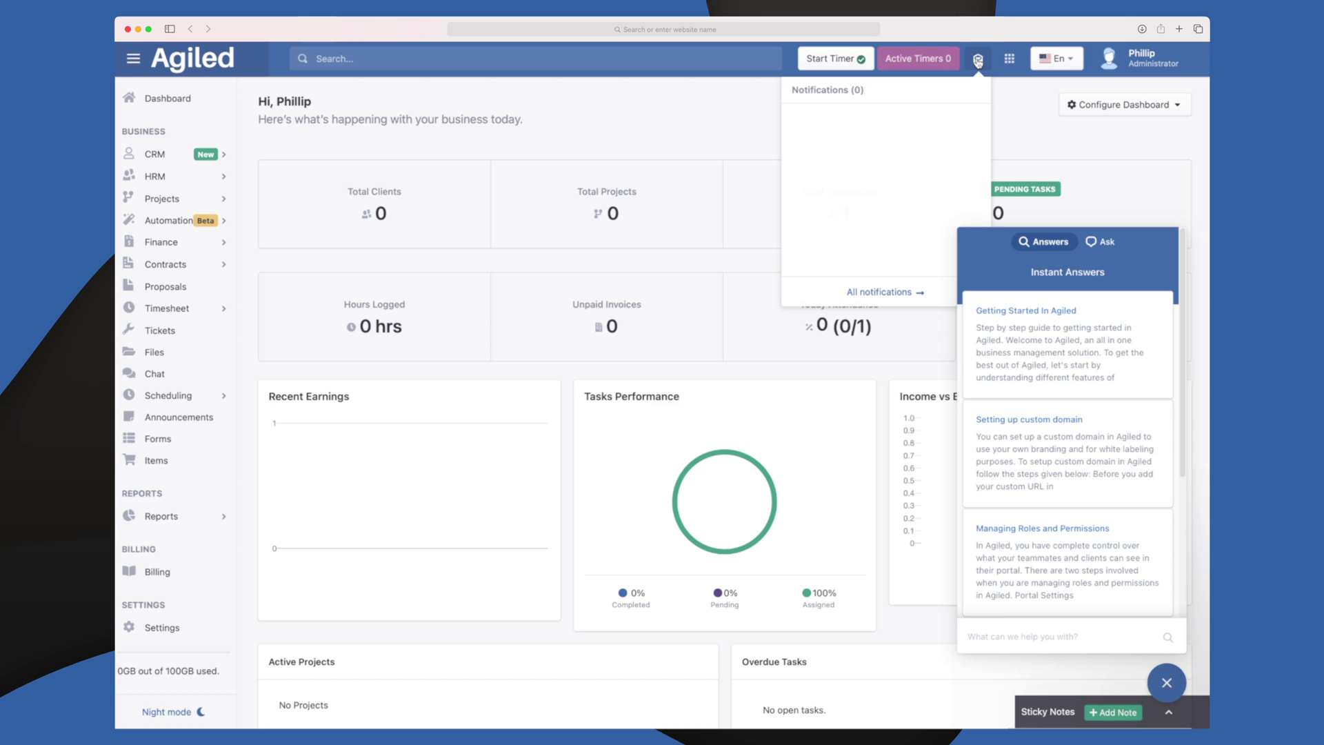
{"action": "left_click", "coordinate": [1009, 59]}
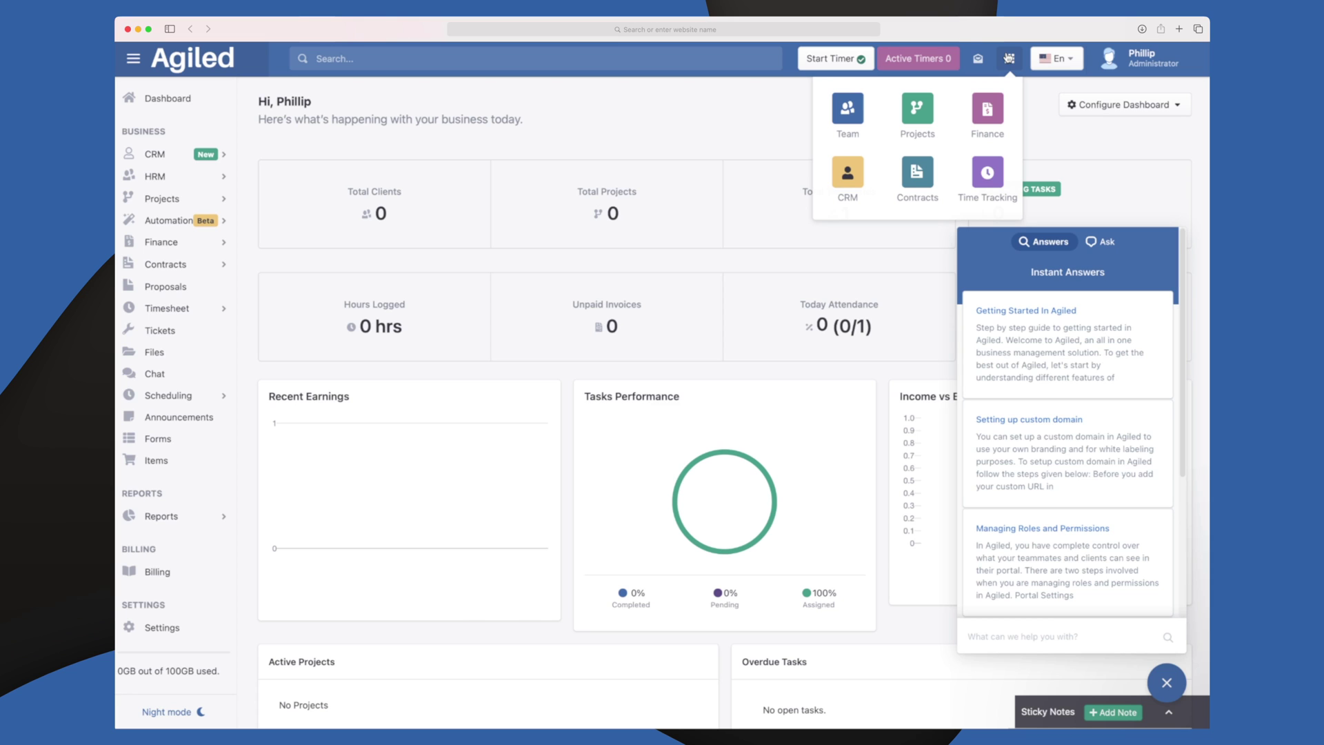
{"action": "left_click", "coordinate": [1055, 59]}
{"action": "left_click", "coordinate": [1101, 91]}
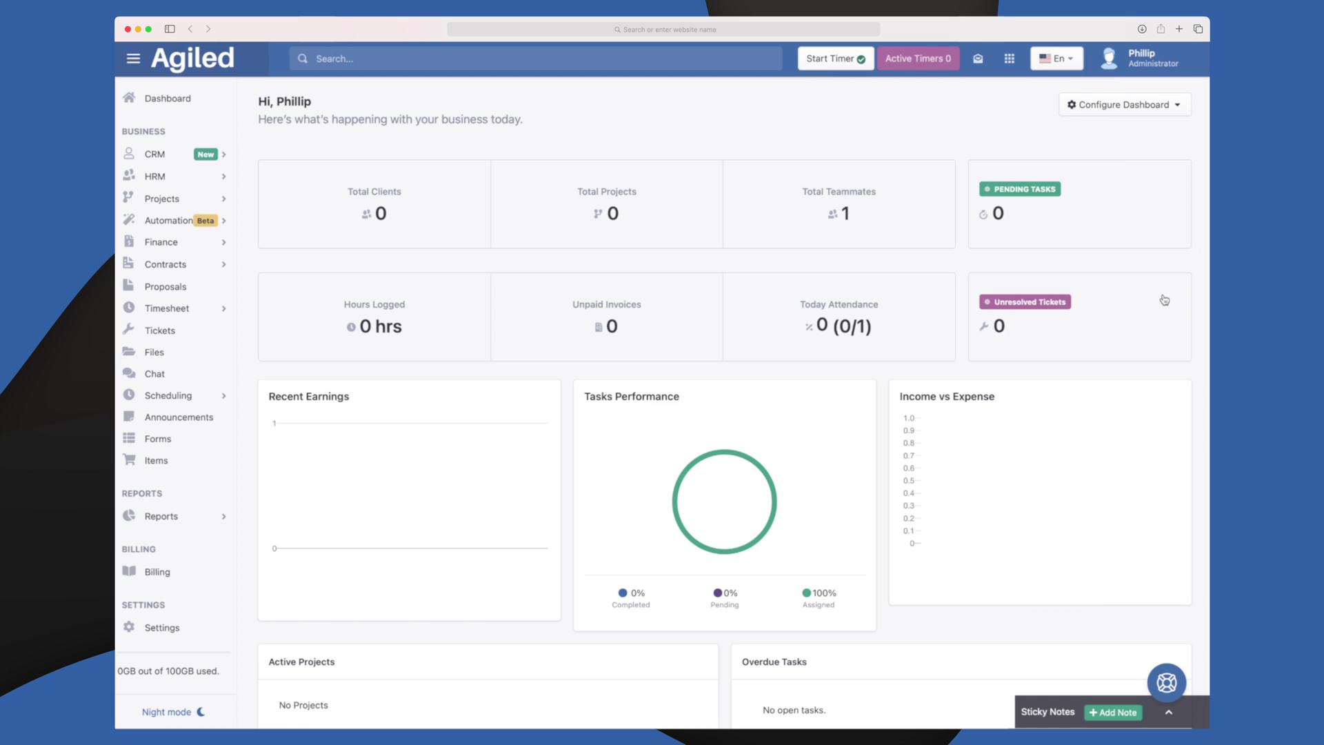
Step: Examine the dashboard configuration's widget visibility options without saving changes, and look over the dashboard again
{"action": "left_click", "coordinate": [1180, 110]}
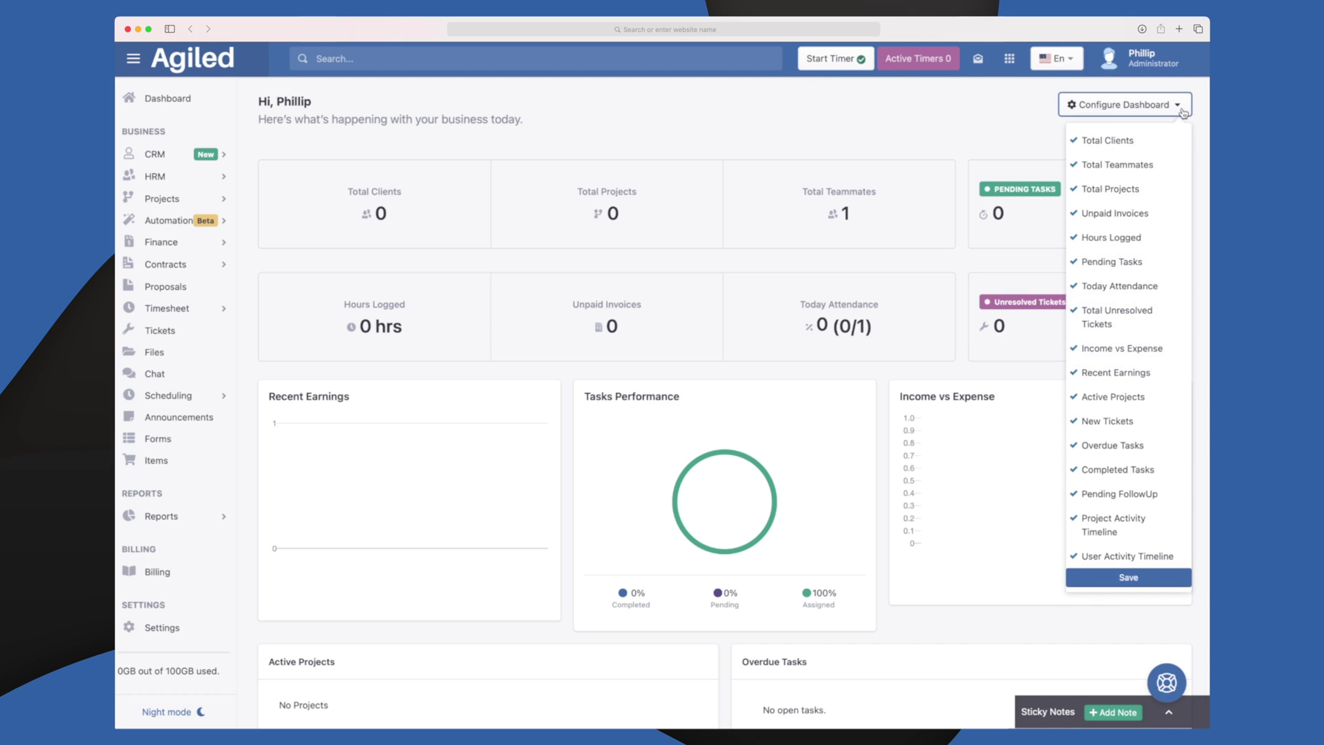
{"action": "scroll", "coordinate": [1148, 253], "scroll_direction": "down", "scroll_amount": 1}
{"action": "scroll", "coordinate": [1148, 253], "scroll_direction": "up", "scroll_amount": 1}
{"action": "left_click", "coordinate": [1123, 166]}
{"action": "left_click", "coordinate": [1115, 194]}
{"action": "left_click", "coordinate": [1116, 219]}
{"action": "left_click", "coordinate": [1116, 243]}
{"action": "left_click", "coordinate": [1113, 267]}
{"action": "left_click", "coordinate": [969, 142]}
{"action": "scroll", "coordinate": [965, 142], "scroll_direction": "down", "scroll_amount": 5}
{"action": "scroll", "coordinate": [965, 142], "scroll_direction": "up", "scroll_amount": 5}
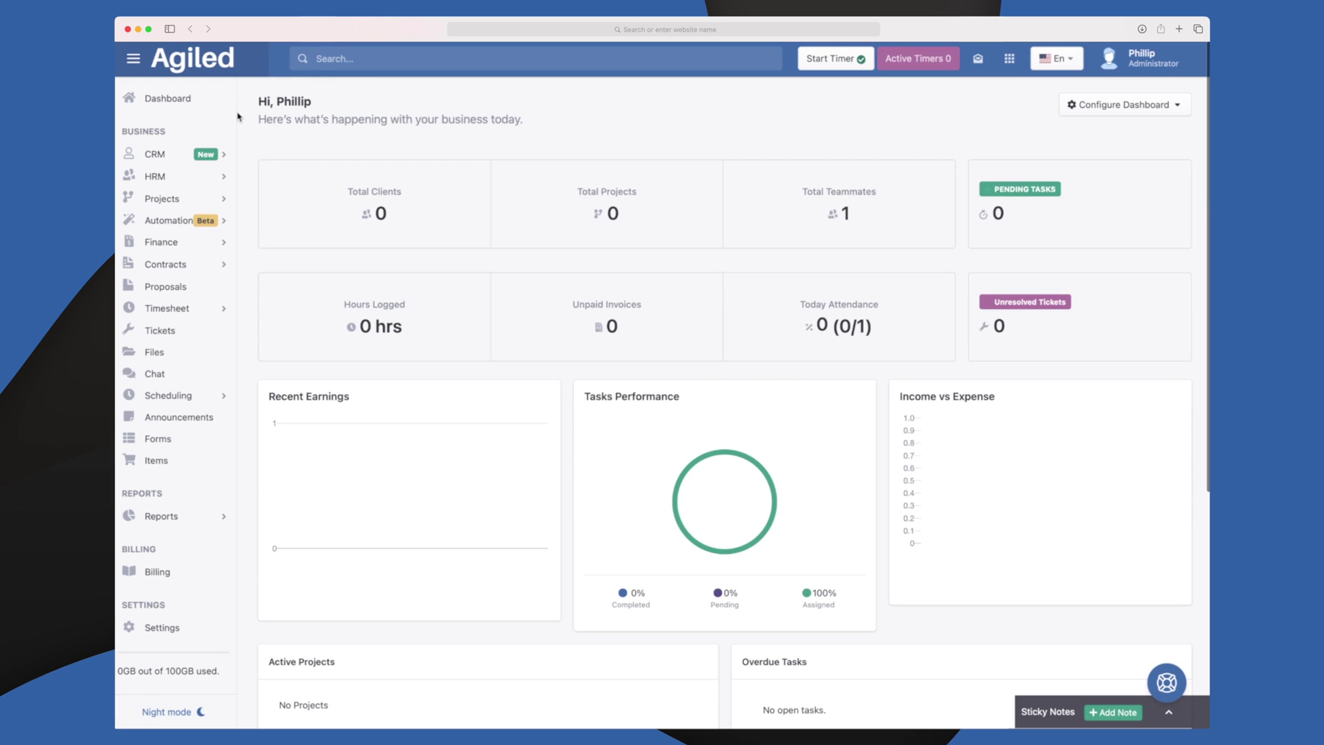
Step: View the CRM accounts and contacts lists, including the wizard for migrating from the old CRM, and dismiss it
{"action": "left_click", "coordinate": [168, 159]}
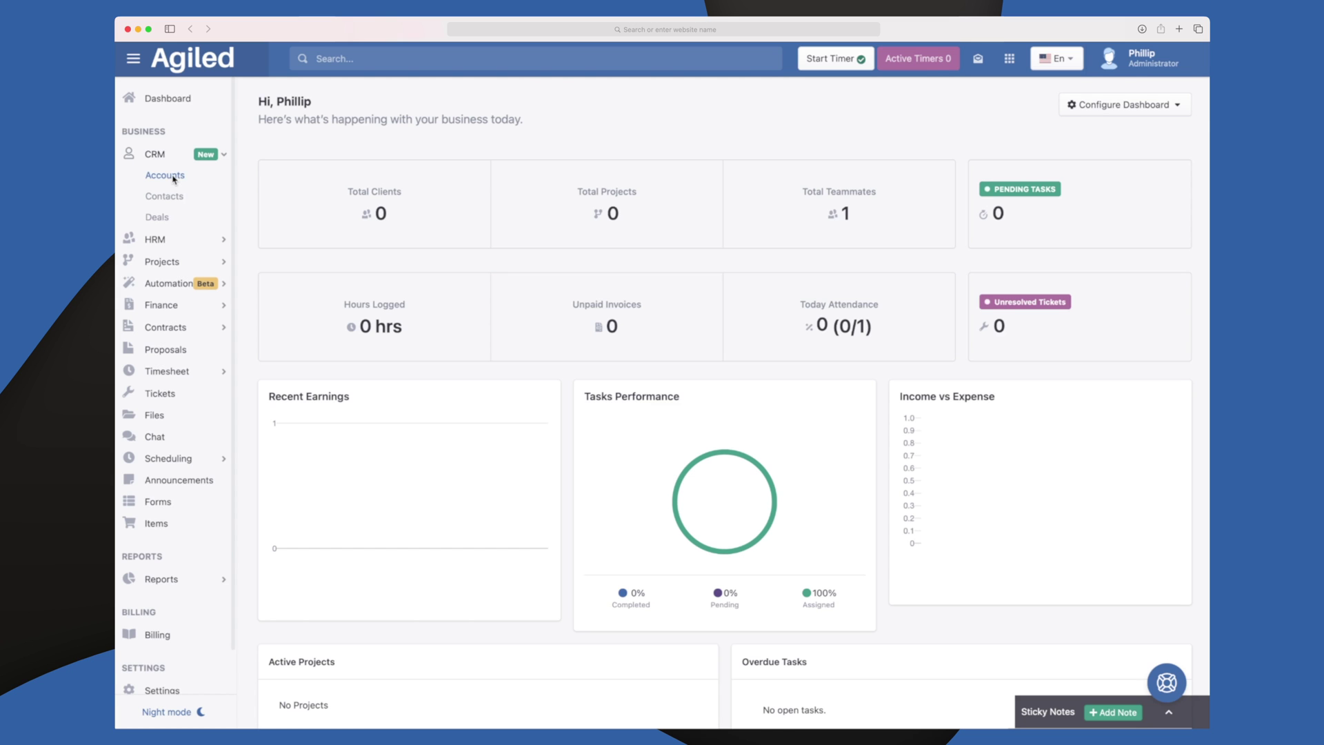
{"action": "left_click", "coordinate": [166, 176]}
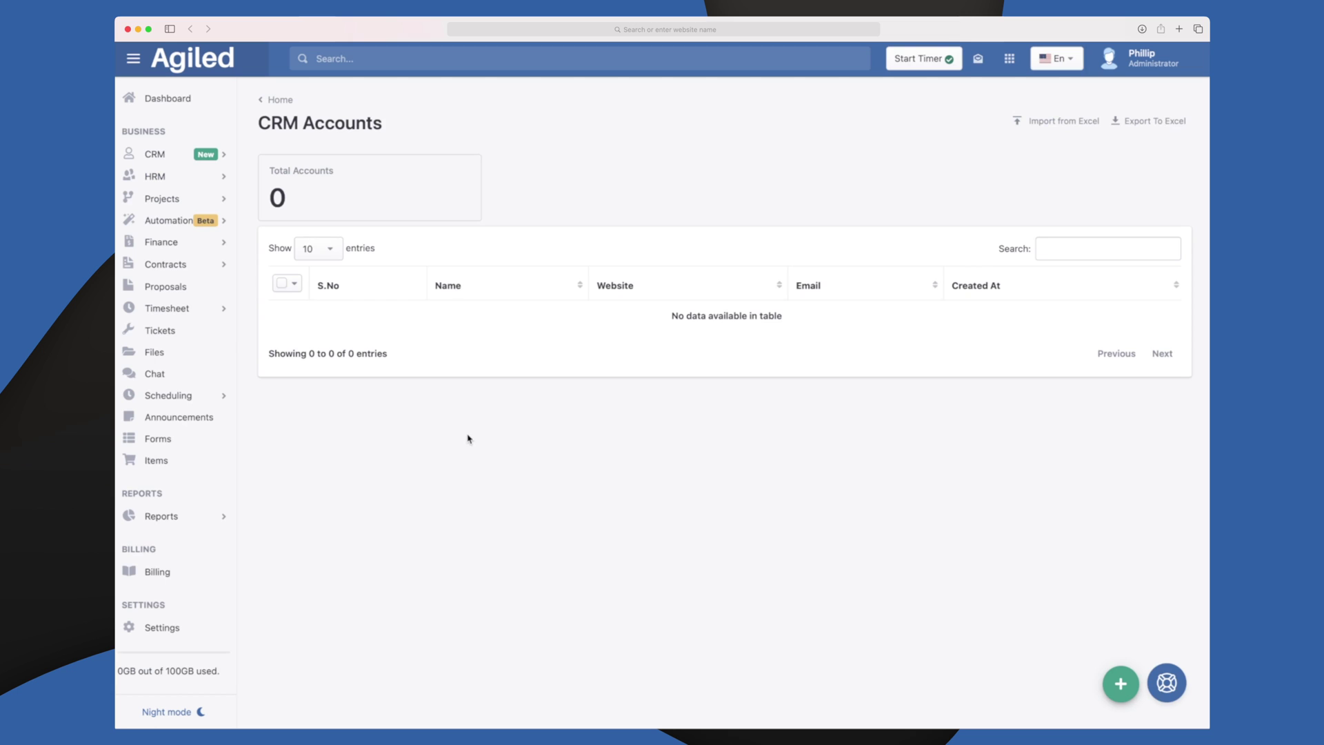
{"action": "left_click", "coordinate": [155, 154]}
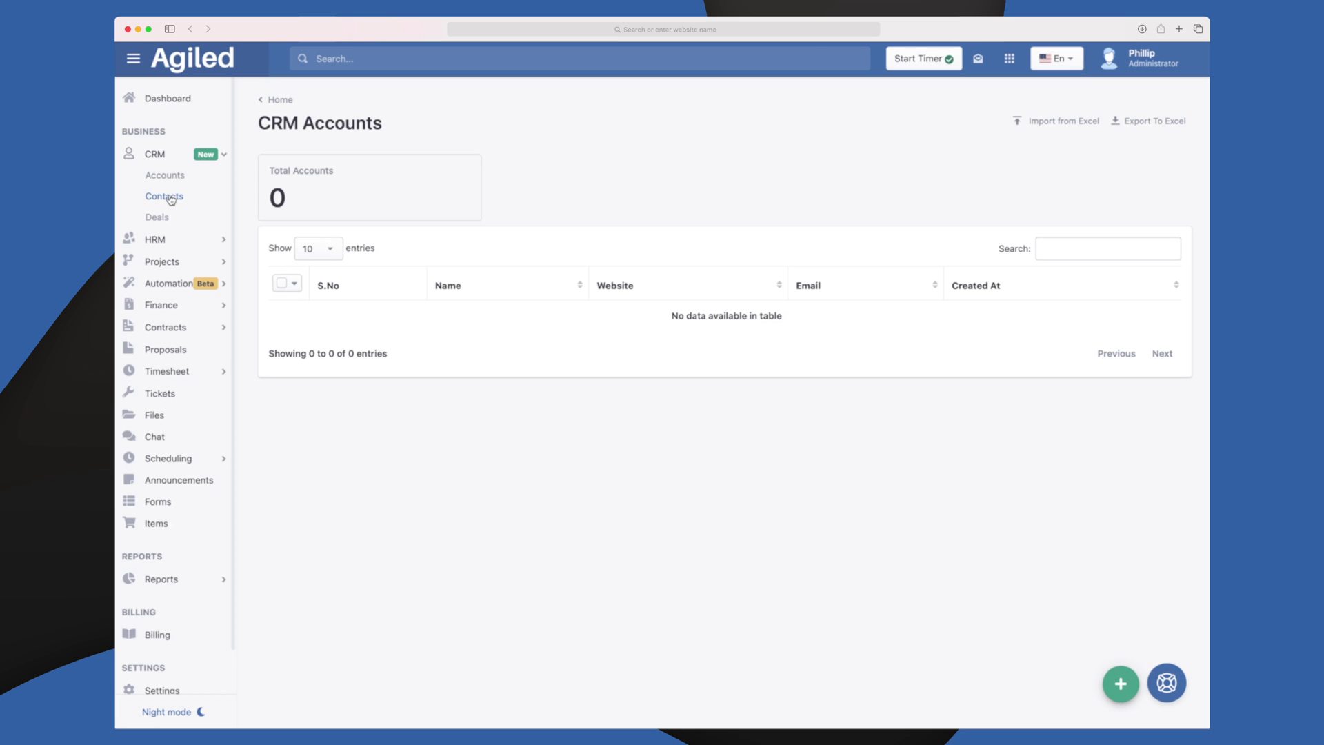
{"action": "left_click", "coordinate": [170, 199]}
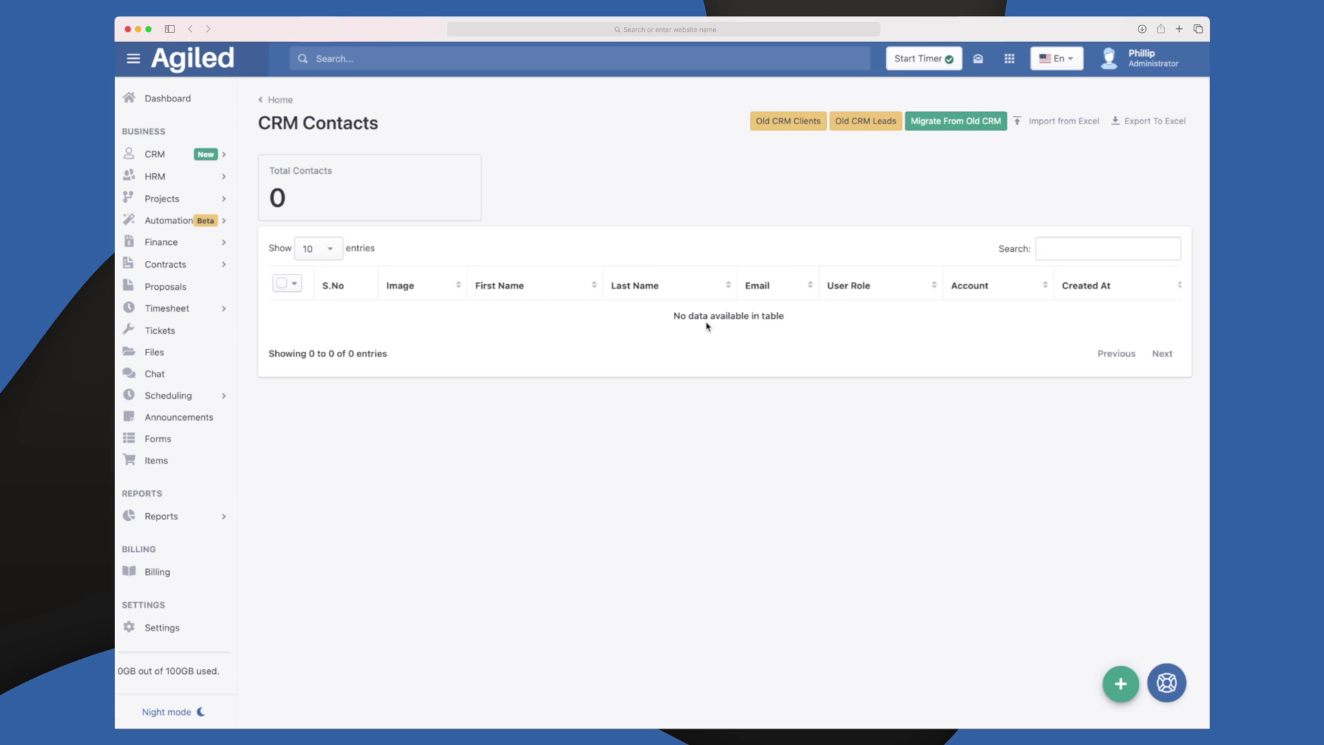
{"action": "left_click", "coordinate": [964, 123]}
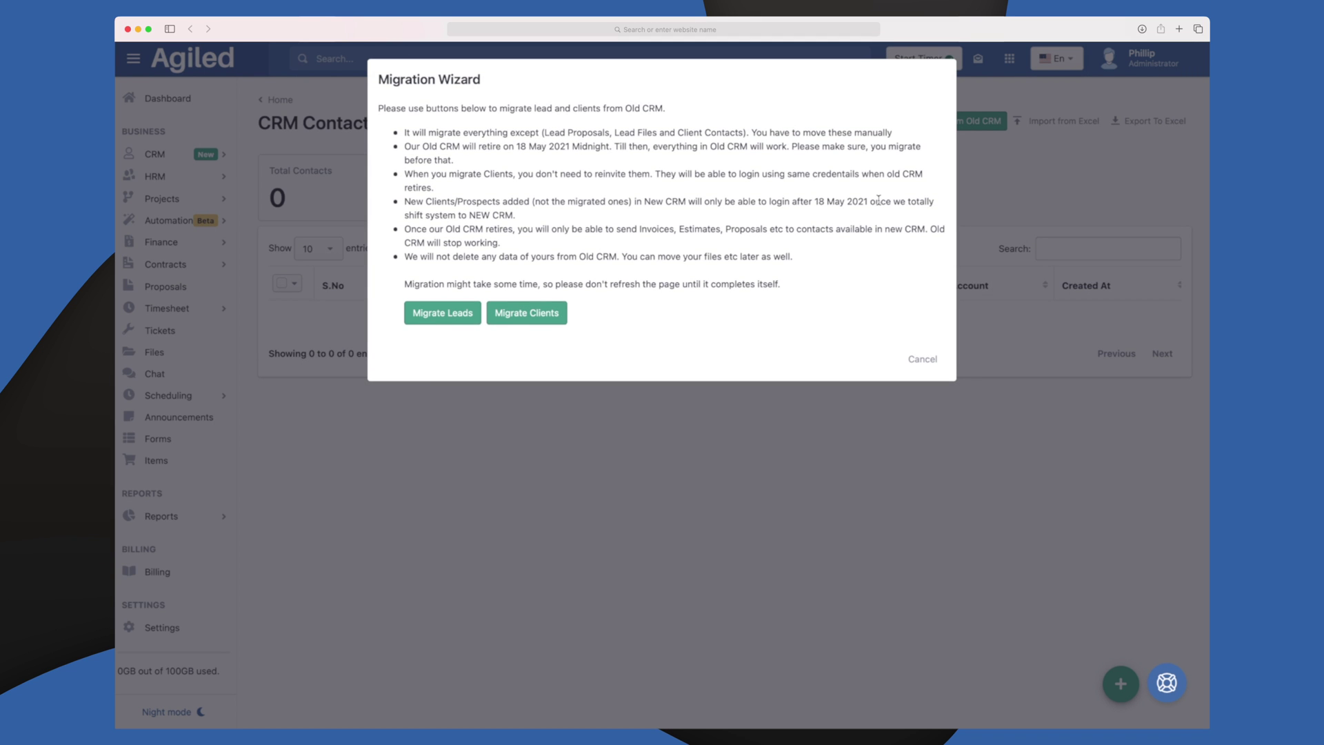
{"action": "left_click", "coordinate": [447, 398]}
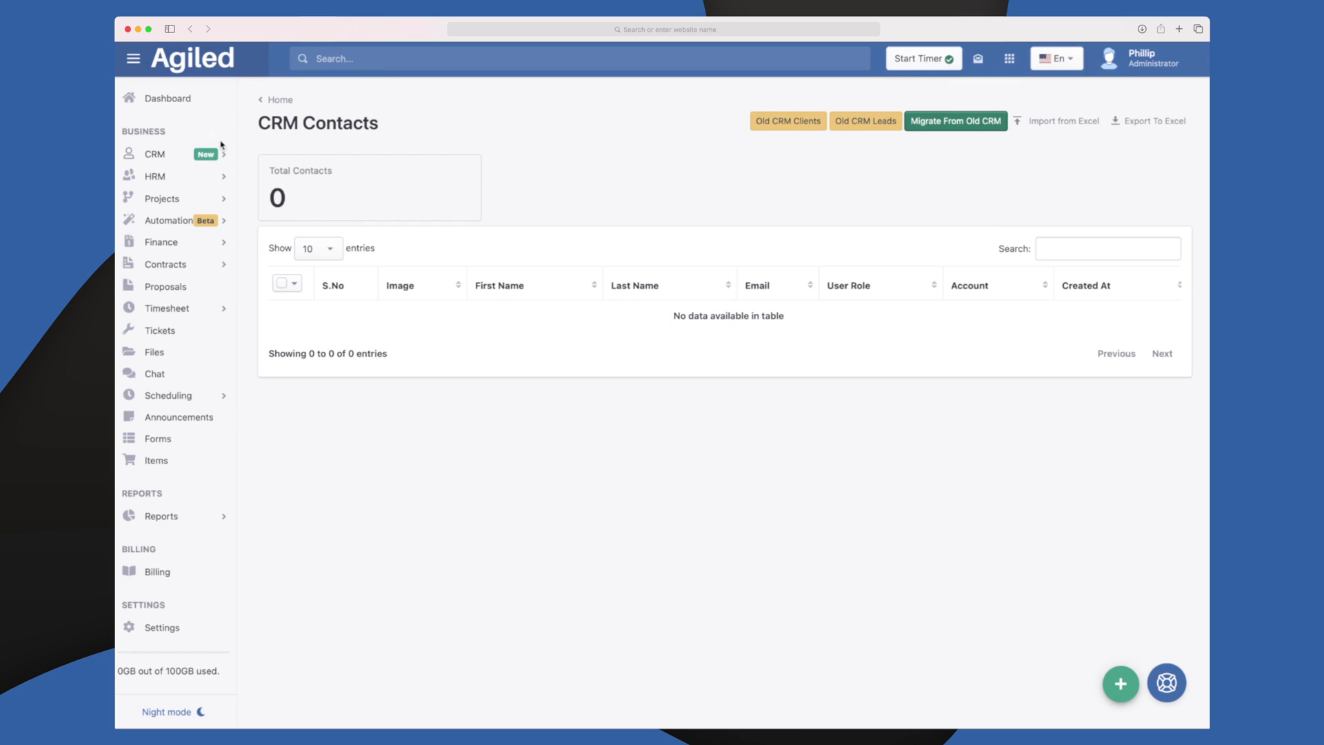
Step: Open the CRM pipeline deals and try out the new deal form with the name Deal 1, closing it without saving
{"action": "left_click", "coordinate": [175, 153]}
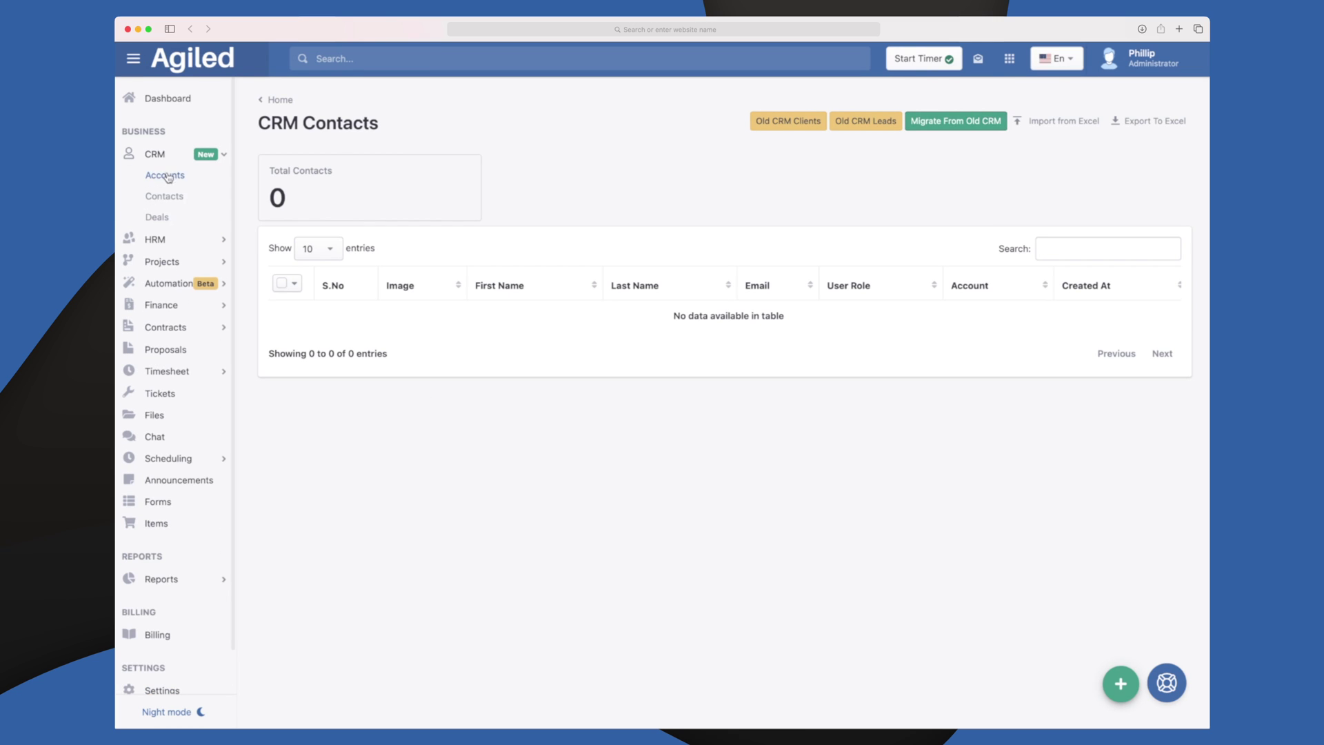
{"action": "left_click", "coordinate": [157, 218]}
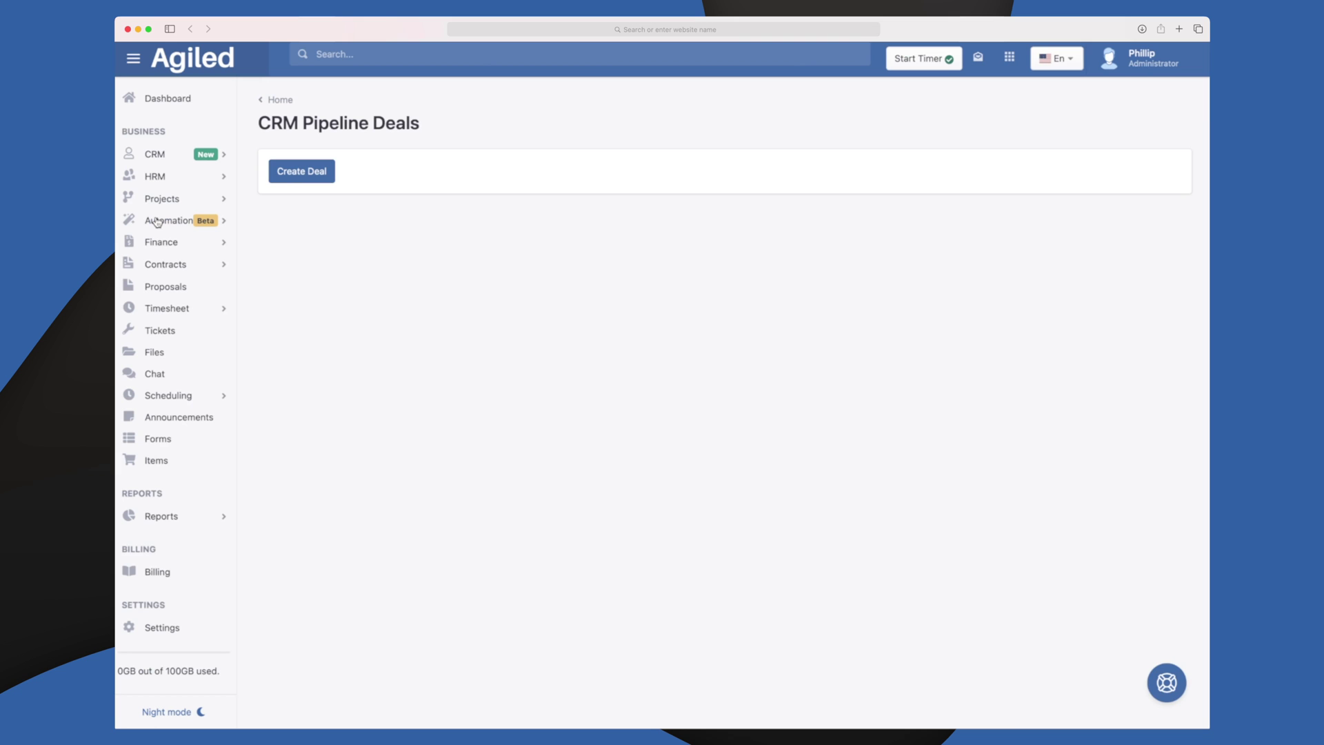
{"action": "left_click", "coordinate": [307, 176]}
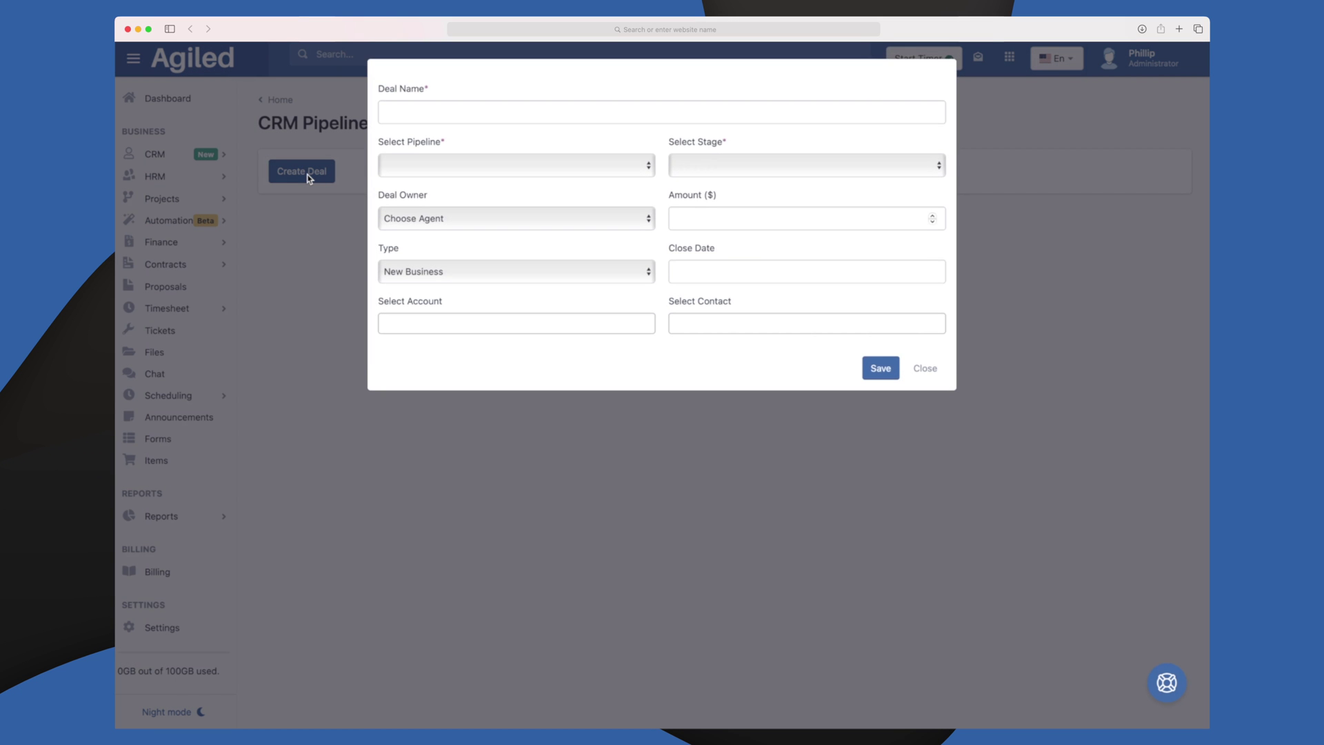
{"action": "type", "text": "Deal 1"}
{"action": "left_click", "coordinate": [570, 496]}
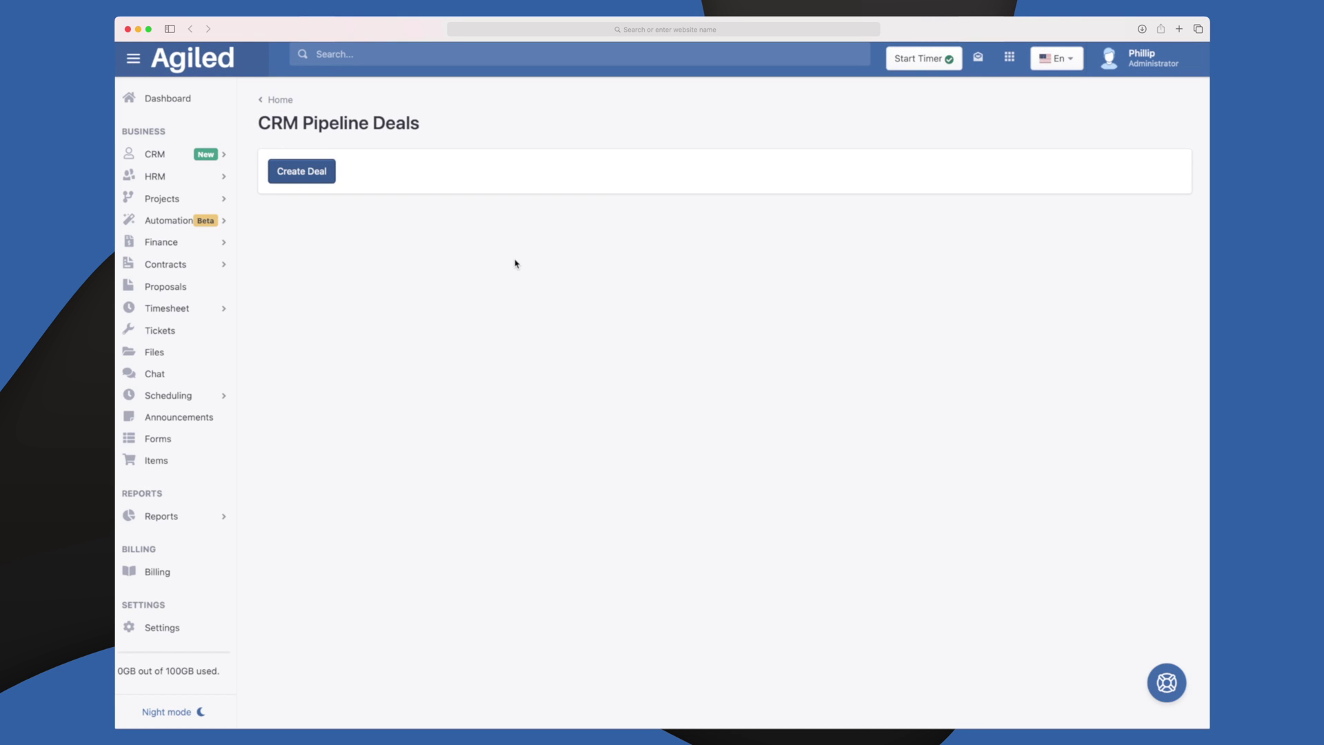
Step: View the HRM teammates, teams and payroll pages
{"action": "left_click", "coordinate": [198, 178]}
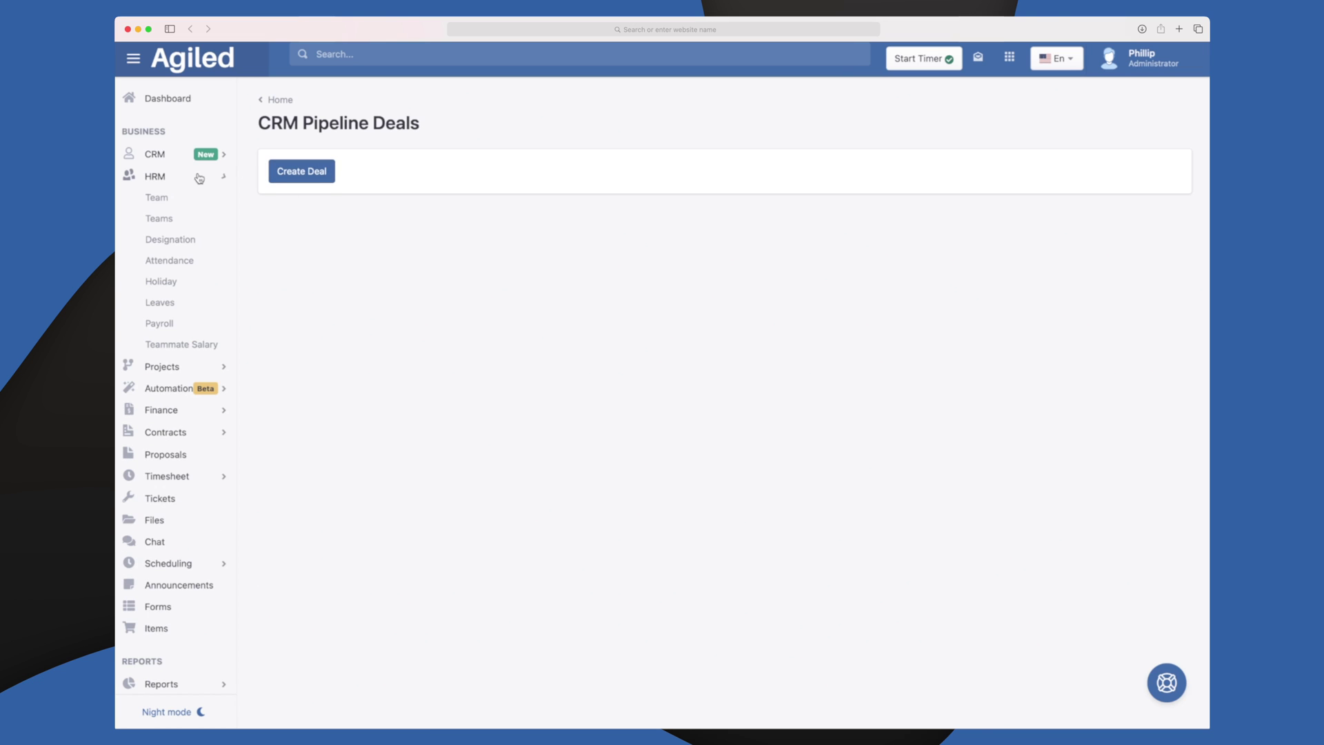
{"action": "left_click", "coordinate": [166, 198]}
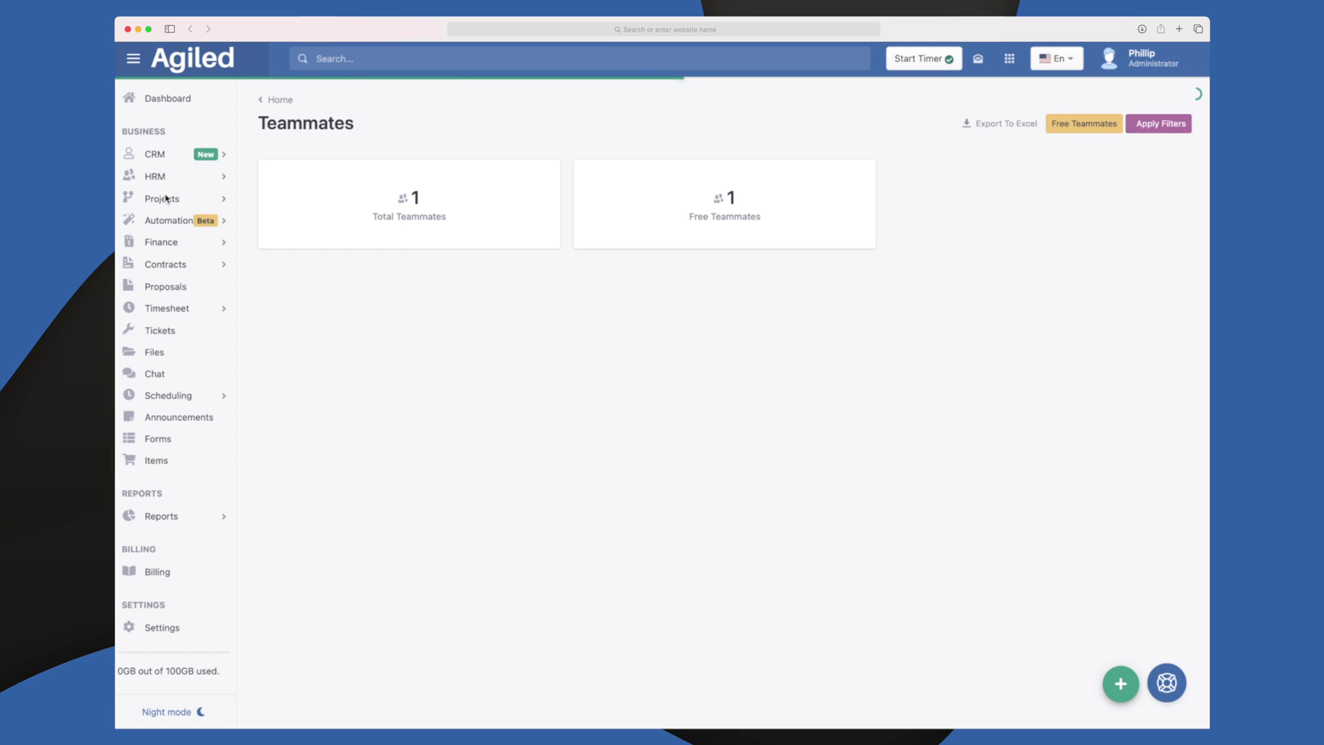
{"action": "left_click", "coordinate": [166, 177]}
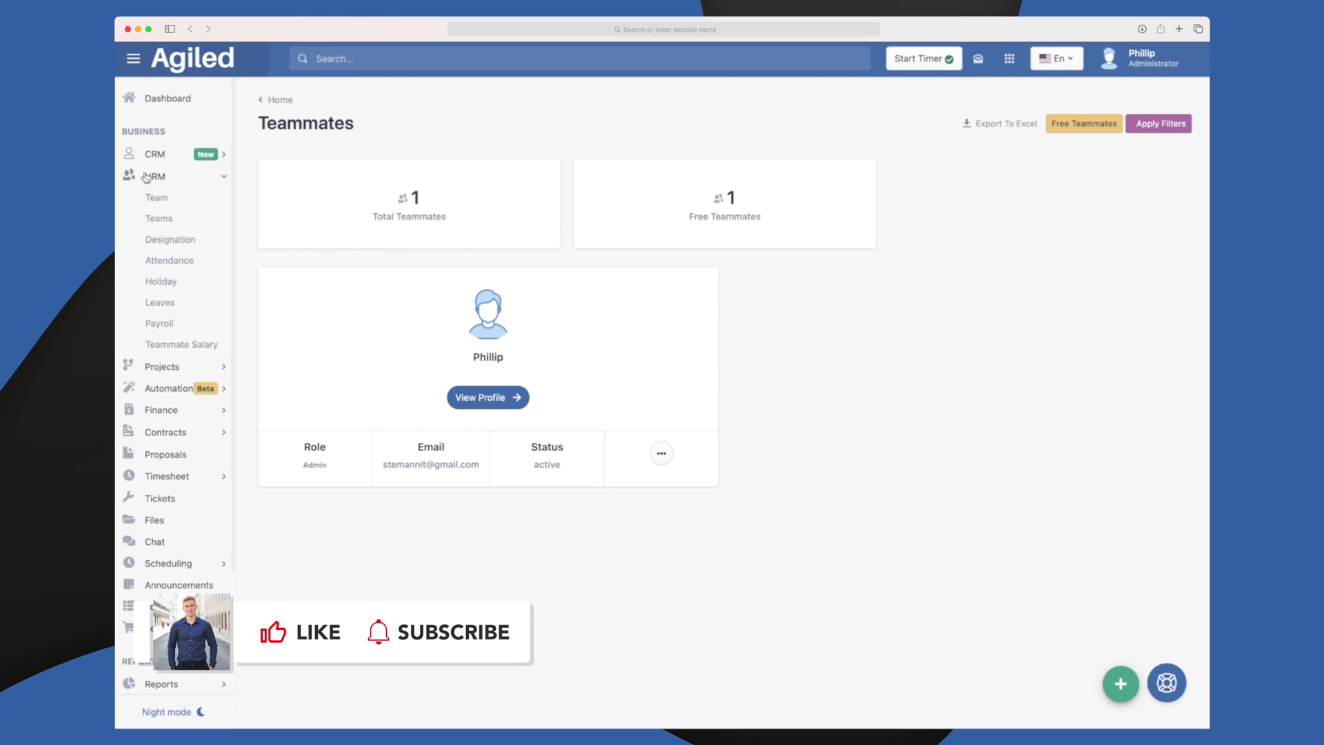
{"action": "left_click", "coordinate": [160, 219]}
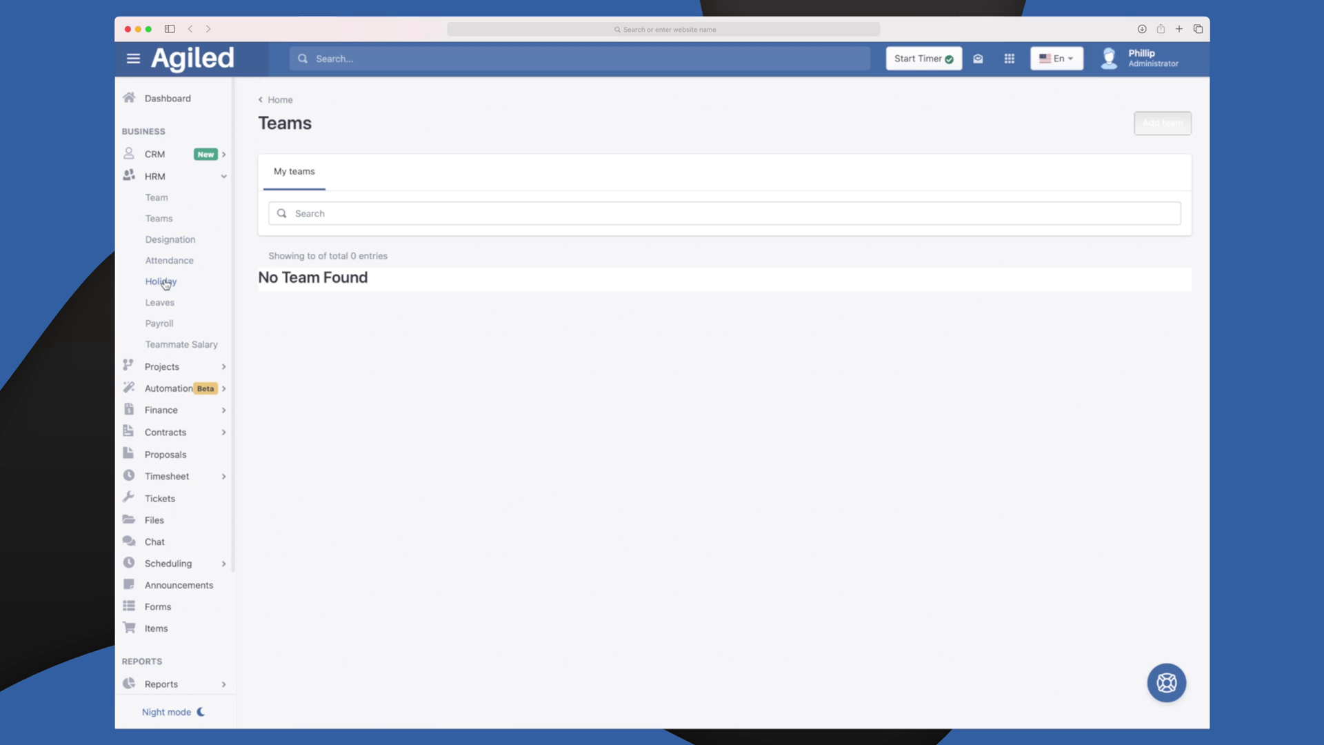
{"action": "left_click", "coordinate": [167, 327]}
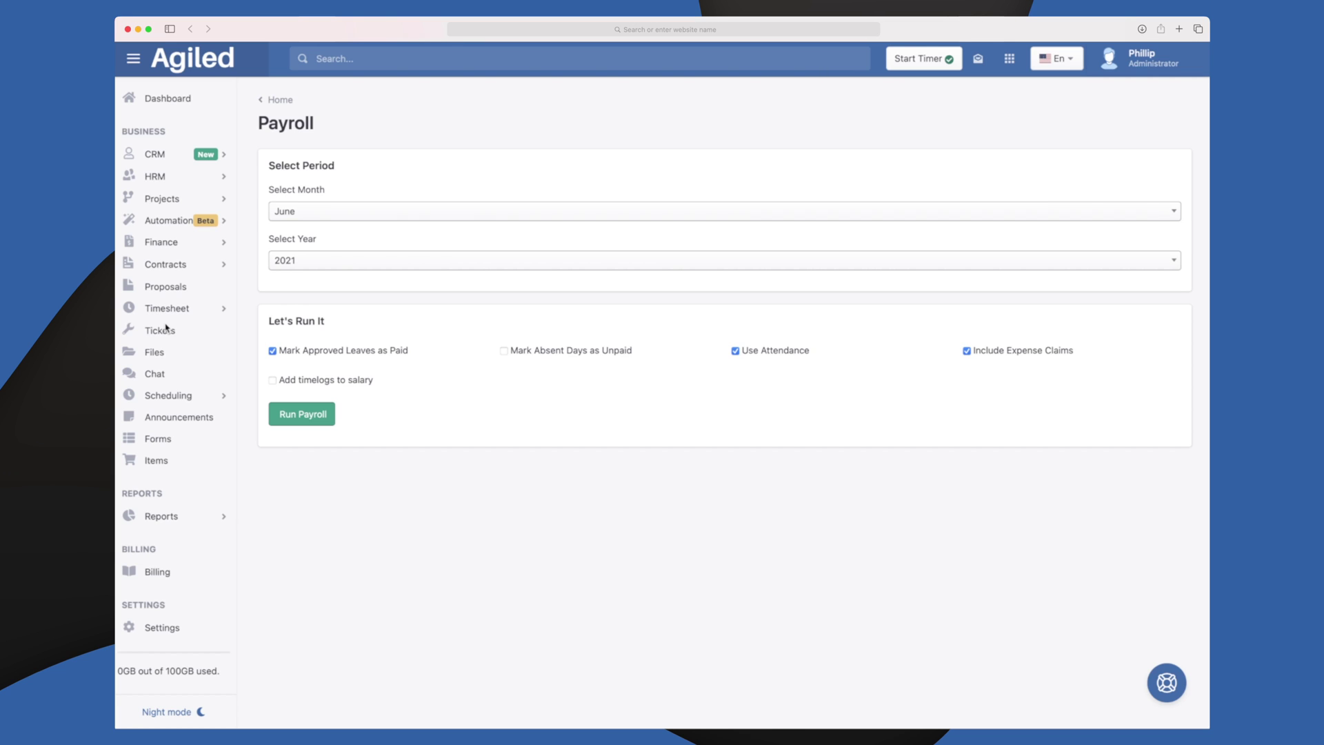
Step: Open the projects overview and show the project section's subpages
{"action": "left_click", "coordinate": [172, 200]}
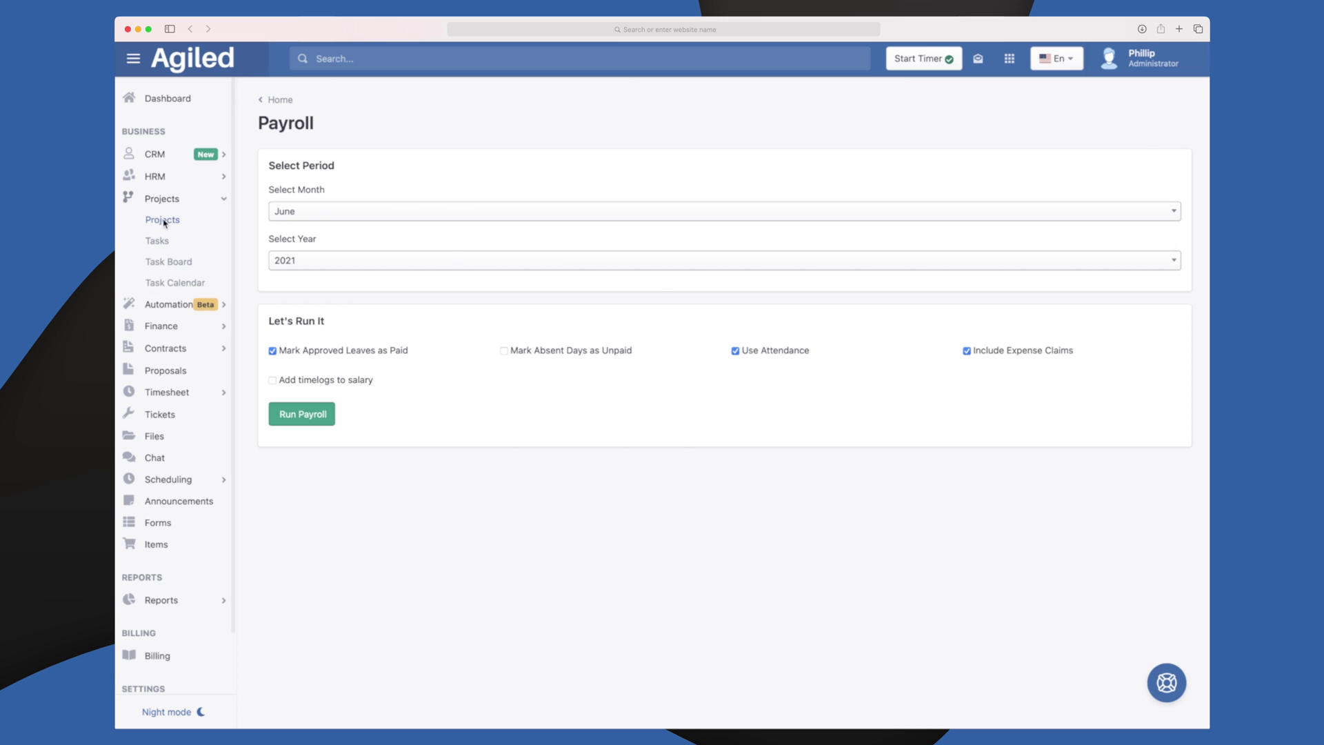
{"action": "left_click", "coordinate": [163, 220]}
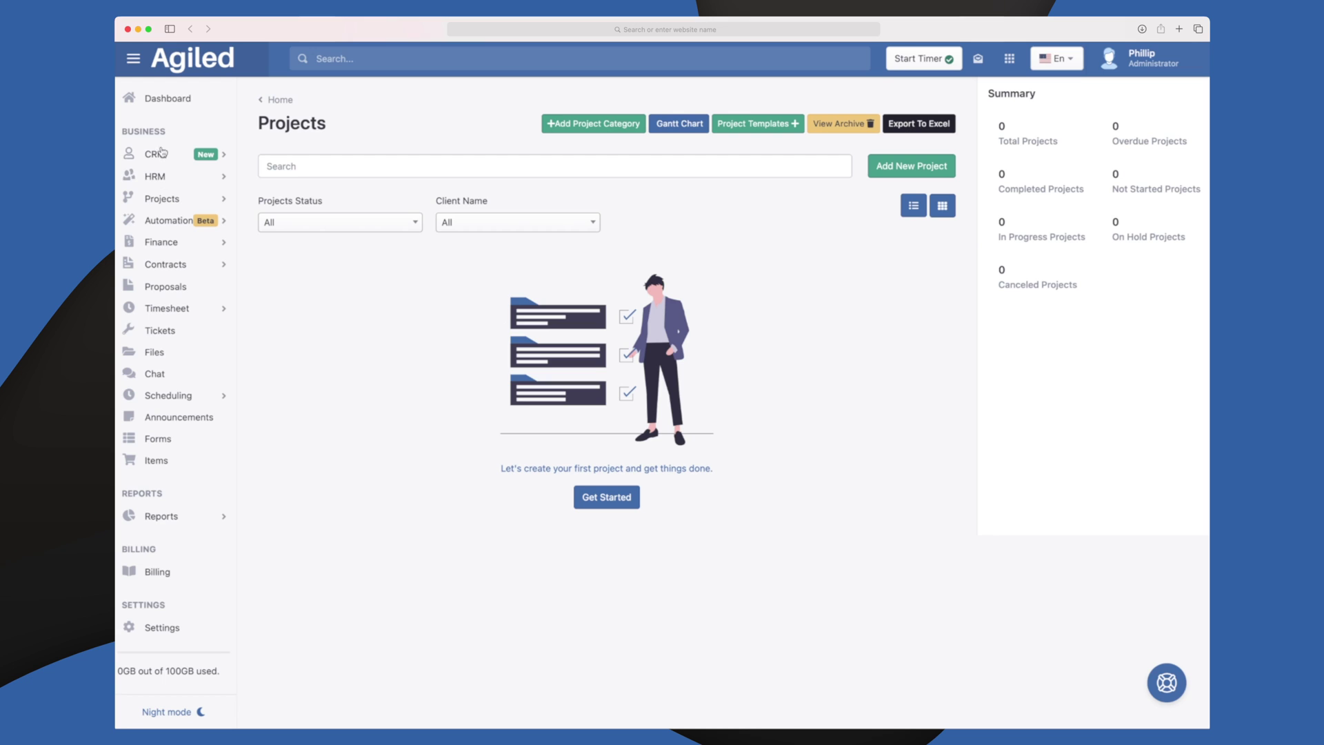
{"action": "left_click", "coordinate": [162, 199]}
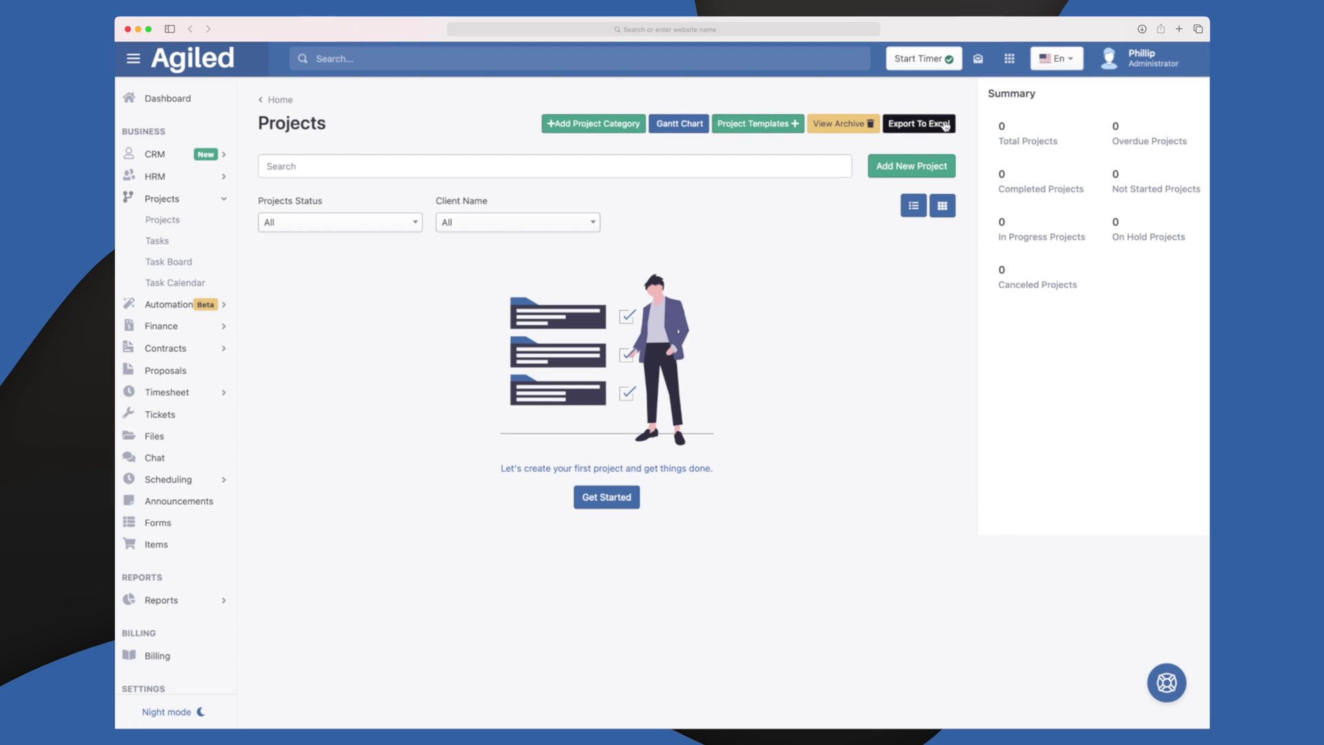
Step: Start a new project, look through its form, and name it Project name
{"action": "left_click", "coordinate": [923, 168]}
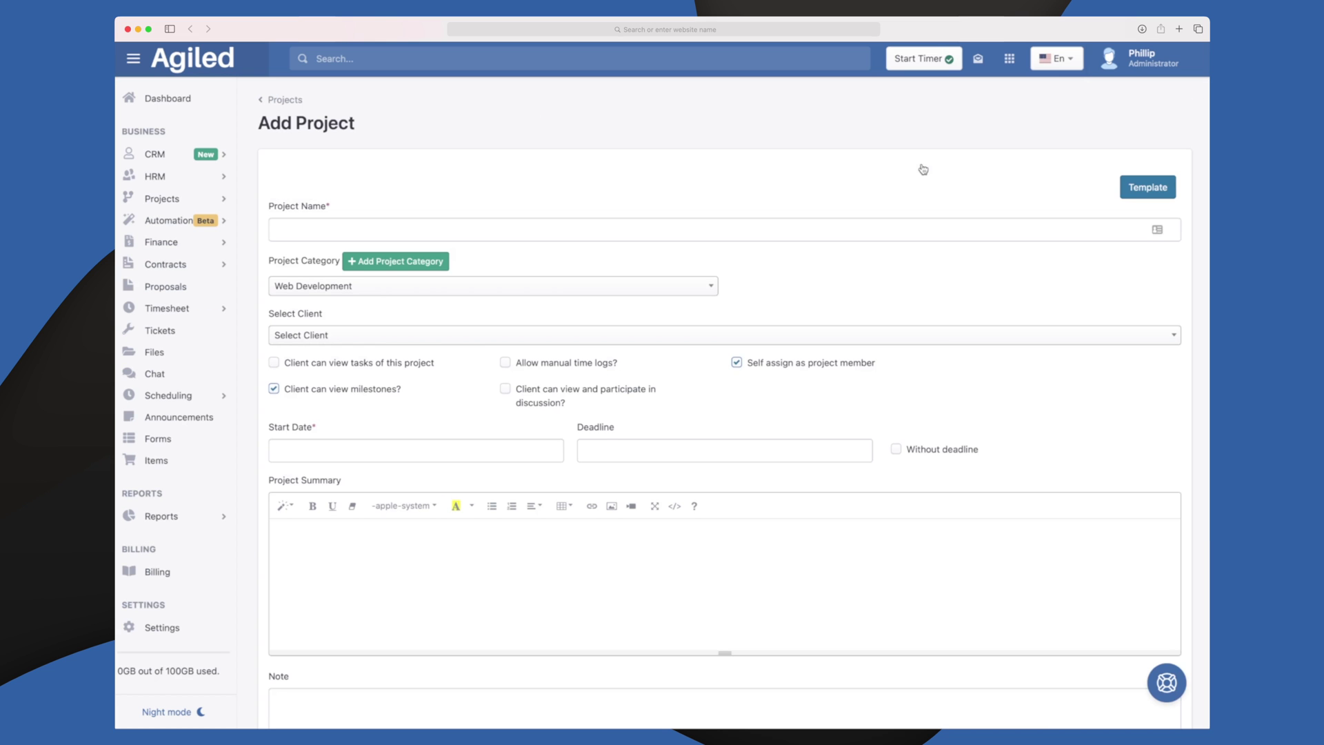
{"action": "scroll", "coordinate": [551, 253], "scroll_direction": "down", "scroll_amount": 4}
{"action": "scroll", "coordinate": [552, 253], "scroll_direction": "down", "scroll_amount": 4}
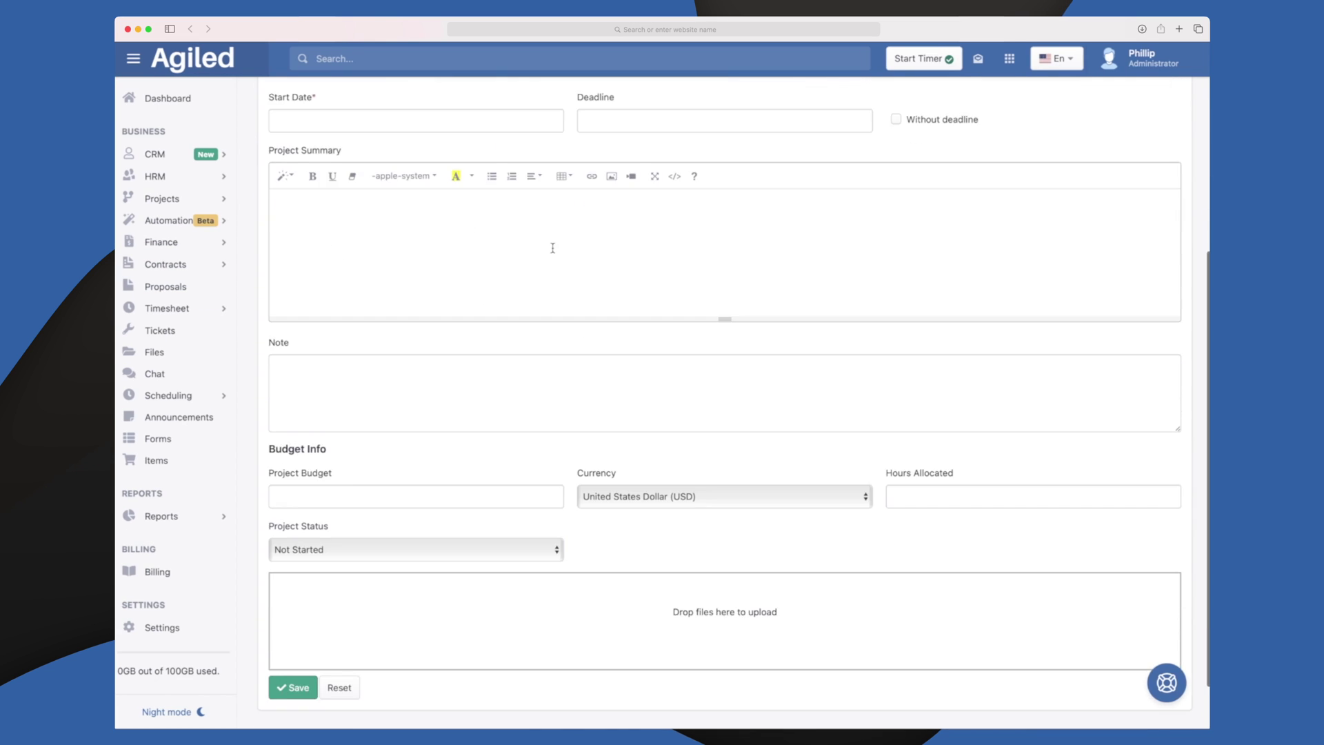
{"action": "scroll", "coordinate": [545, 252], "scroll_direction": "up", "scroll_amount": 8}
{"action": "left_click", "coordinate": [392, 231]}
{"action": "type", "text": "Project name"}
Step: Check the client choices without picking one, and allow manual time logs for the project
{"action": "left_click", "coordinate": [389, 338]}
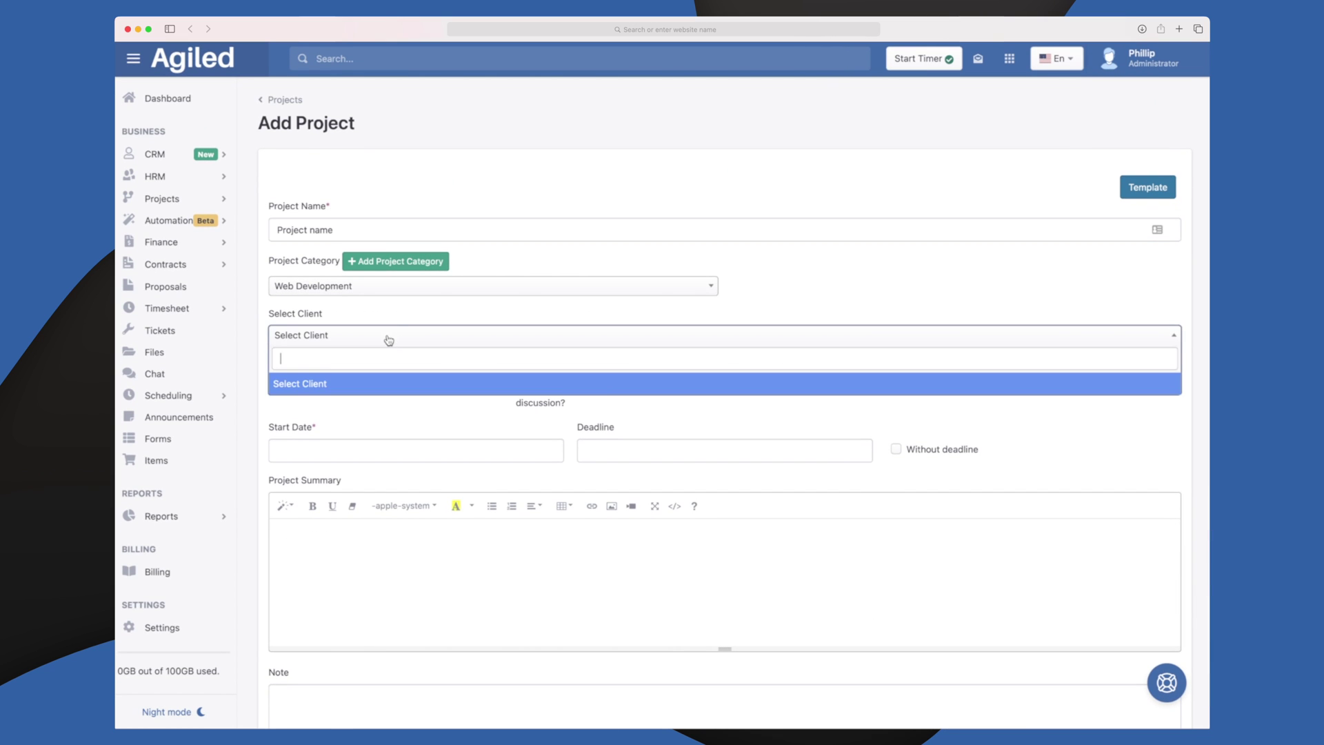
{"action": "left_click", "coordinate": [403, 329]}
{"action": "scroll", "coordinate": [403, 320], "scroll_direction": "down", "scroll_amount": 1}
{"action": "scroll", "coordinate": [404, 321], "scroll_direction": "down", "scroll_amount": 1}
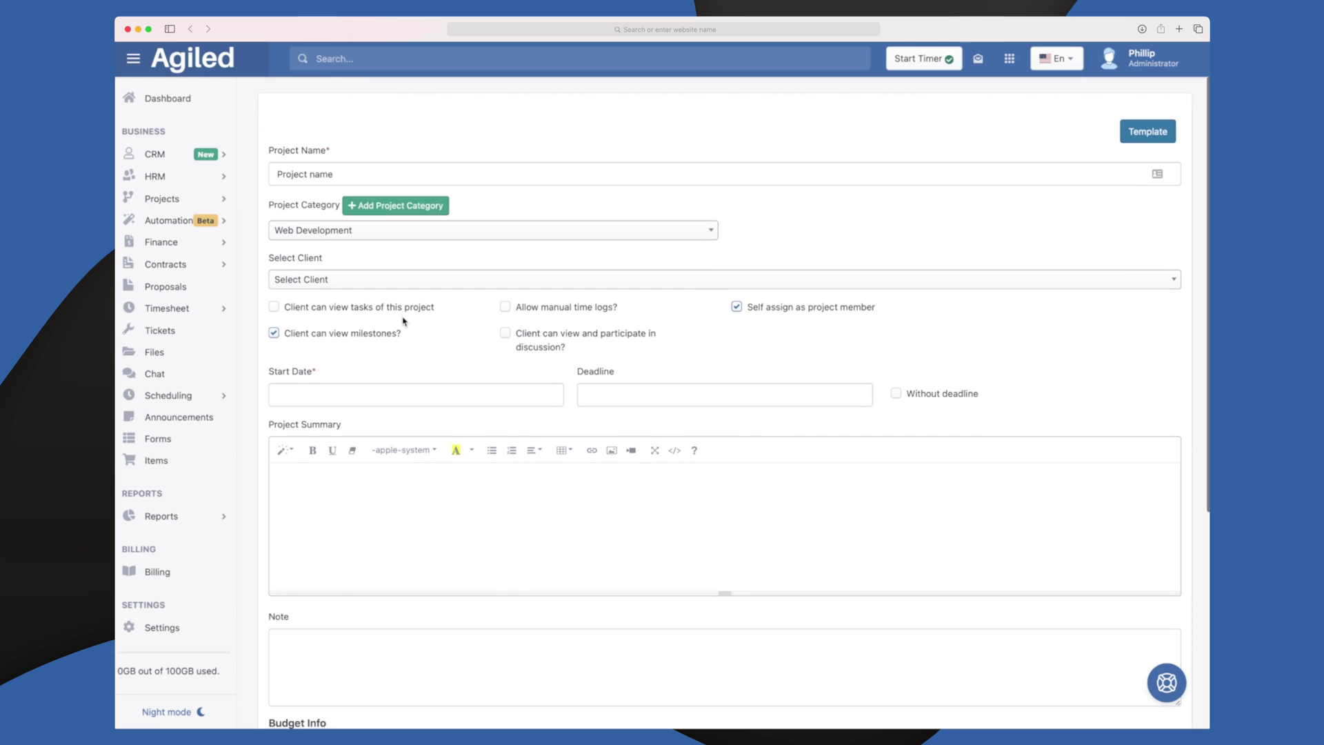
{"action": "left_click", "coordinate": [591, 311]}
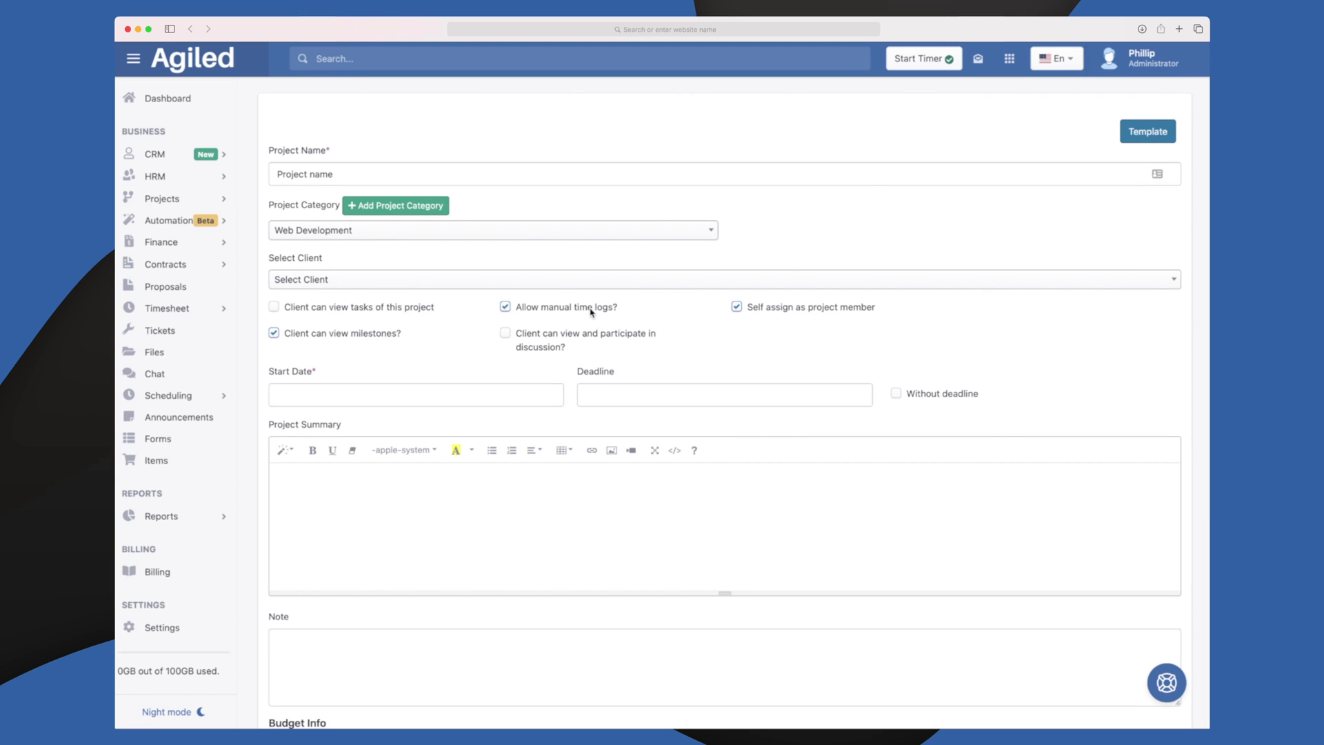
Step: Set the project's start date to 06/30/2021 and its deadline to 08/27/2021, and save the project
{"action": "scroll", "coordinate": [436, 392], "scroll_direction": "down", "scroll_amount": 2}
{"action": "left_click", "coordinate": [439, 335]}
{"action": "left_click", "coordinate": [317, 304]}
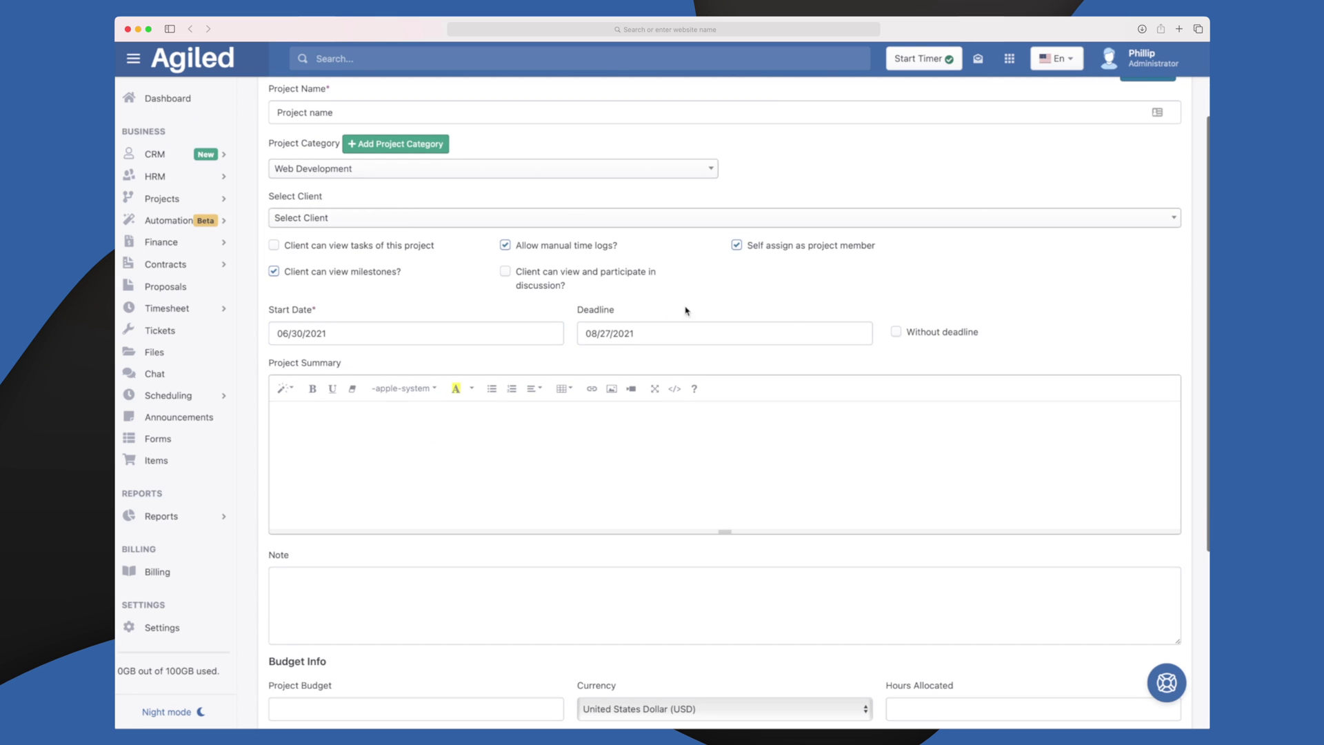
{"action": "left_click", "coordinate": [962, 334]}
{"action": "scroll", "coordinate": [574, 442], "scroll_direction": "down", "scroll_amount": 5}
{"action": "scroll", "coordinate": [548, 364], "scroll_direction": "down", "scroll_amount": 5}
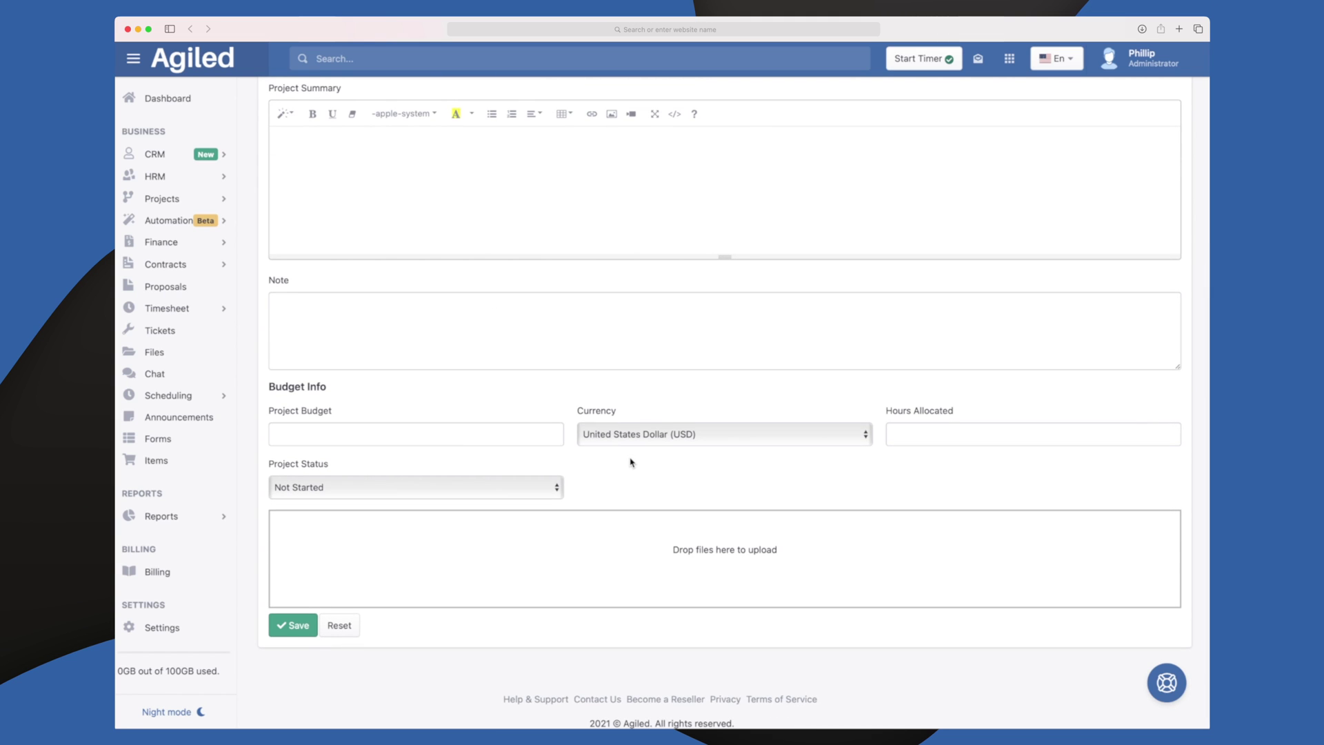
{"action": "left_click", "coordinate": [293, 624]}
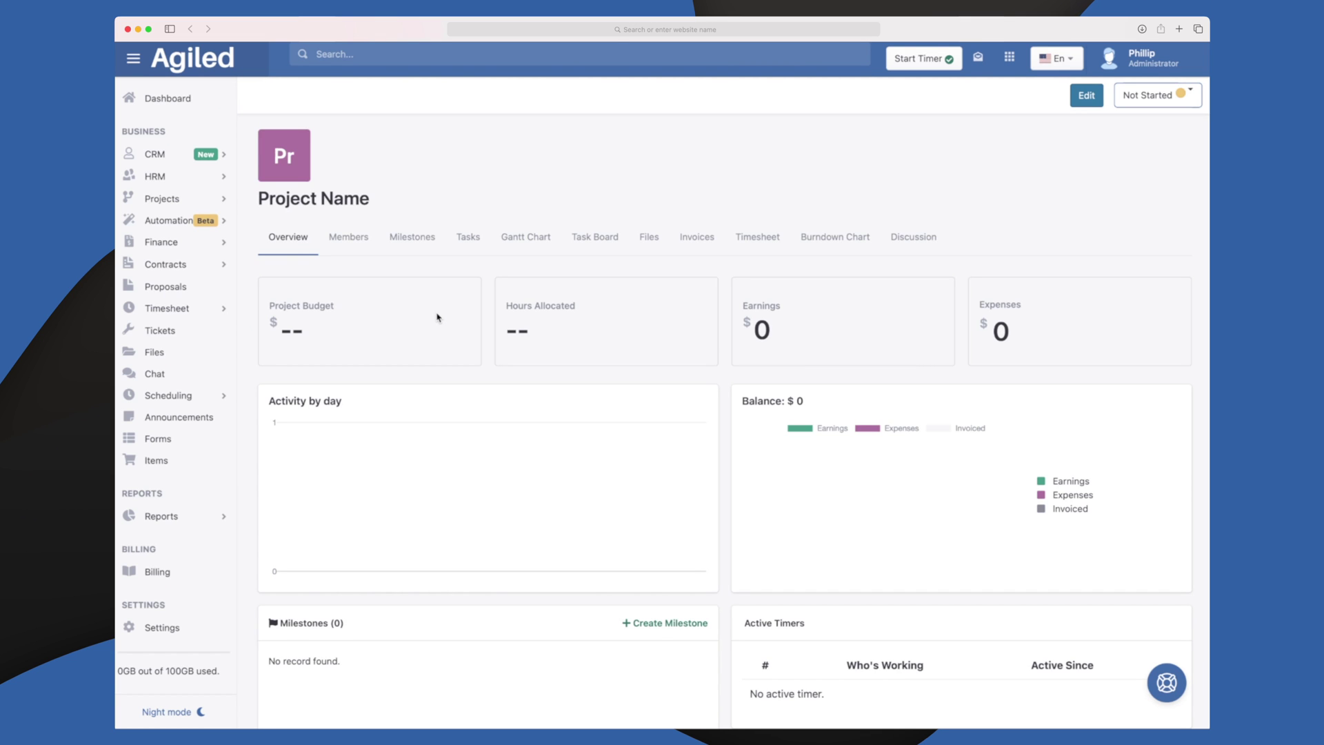
Step: Look through the new project's overview, and view its members and tasks pages
{"action": "scroll", "coordinate": [436, 318], "scroll_direction": "down", "scroll_amount": 10}
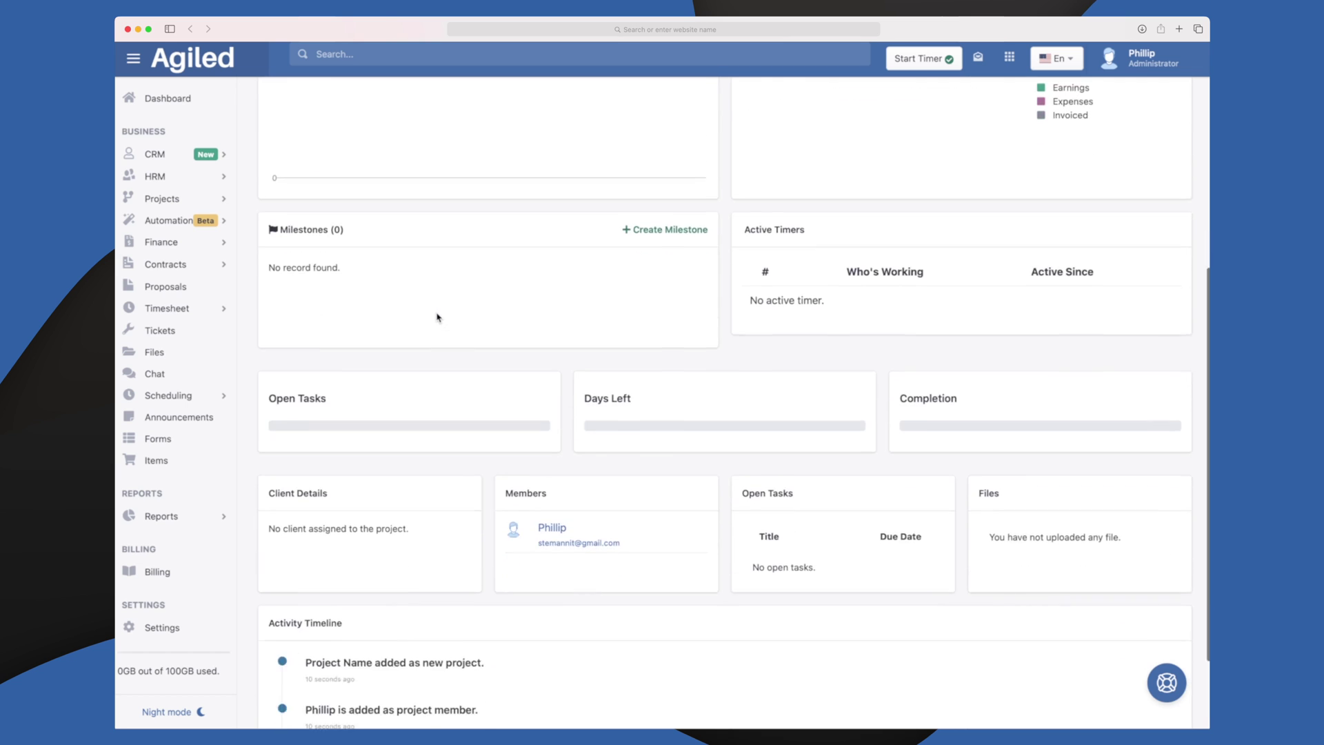
{"action": "scroll", "coordinate": [437, 317], "scroll_direction": "up", "scroll_amount": 10}
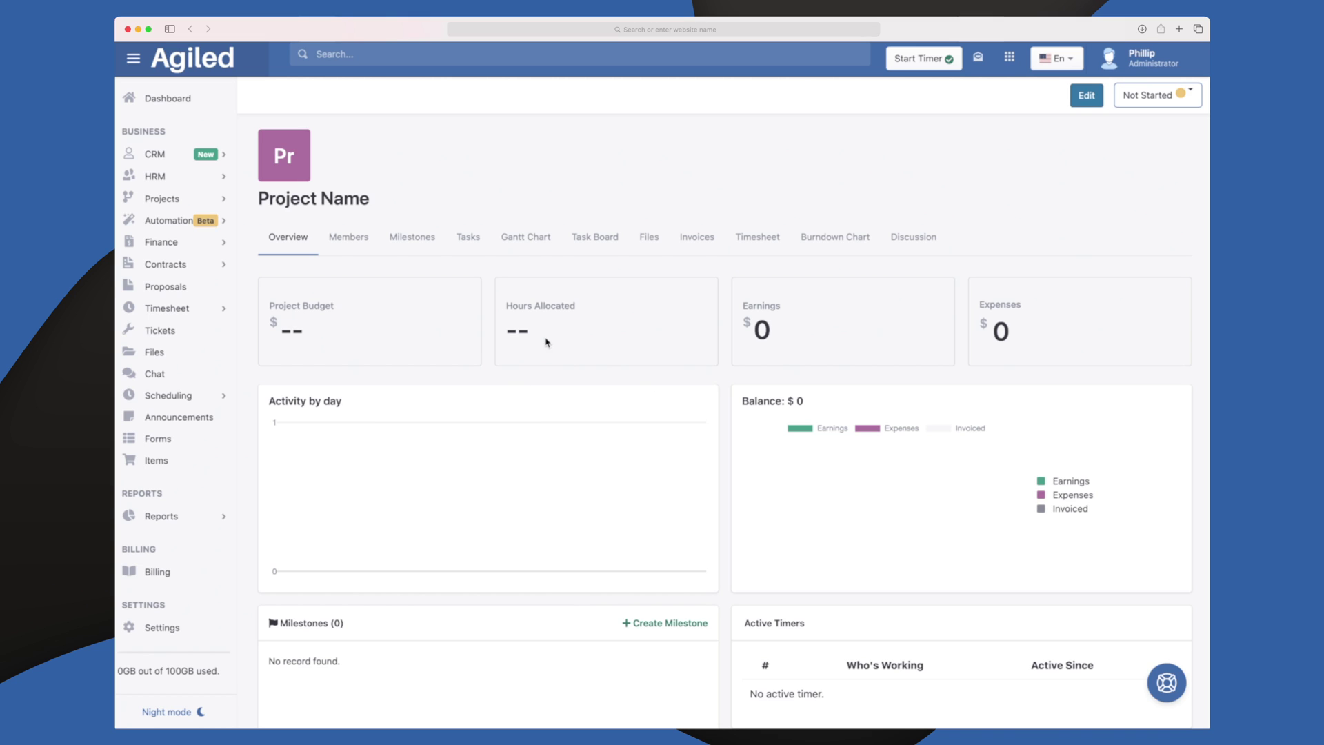
{"action": "left_click", "coordinate": [338, 239]}
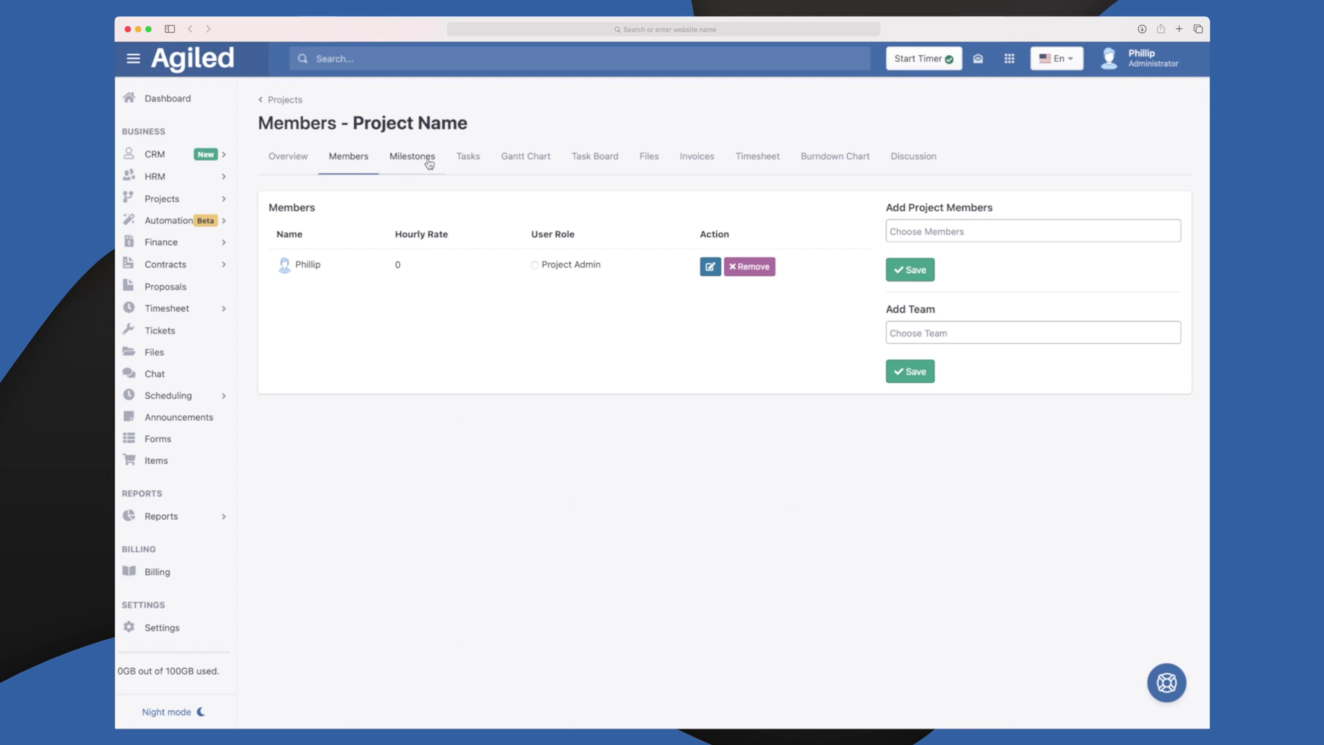
{"action": "left_click", "coordinate": [472, 159]}
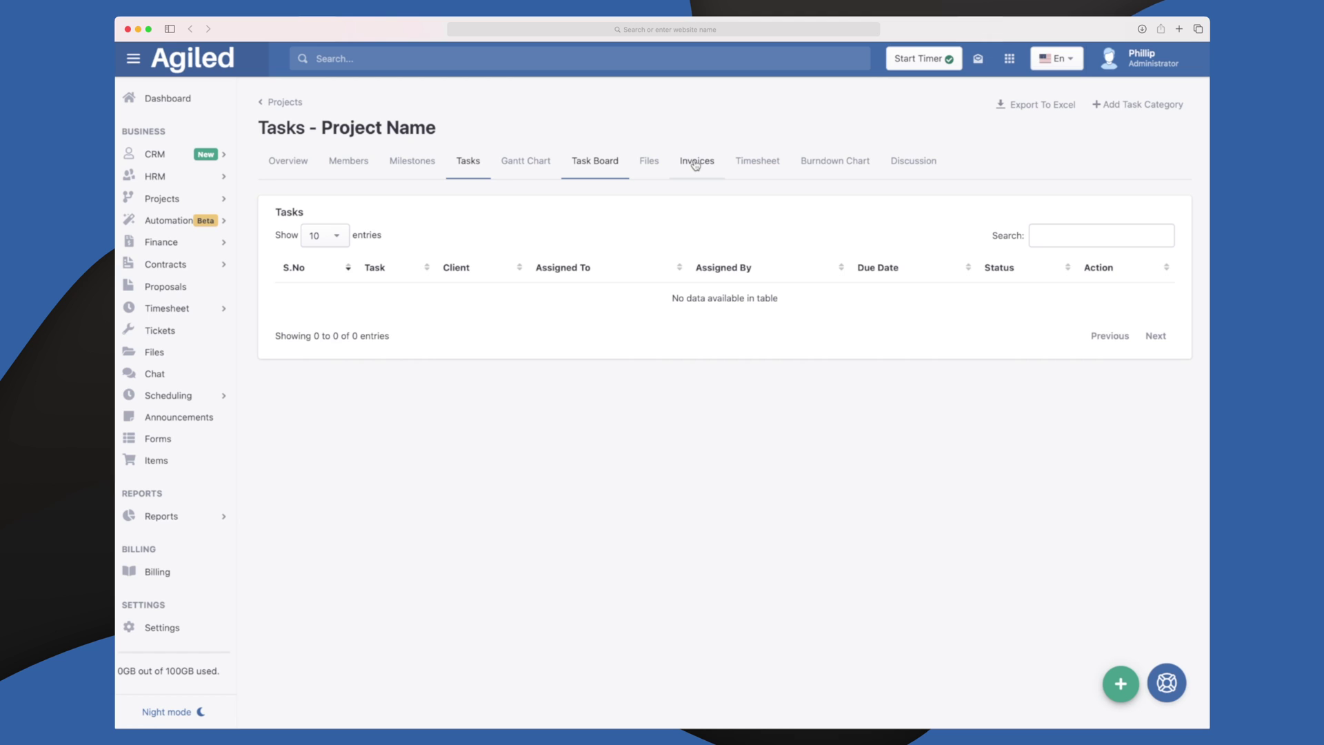
Step: Open the automation section and show the actions that can be configured for a new workflow
{"action": "left_click", "coordinate": [178, 218]}
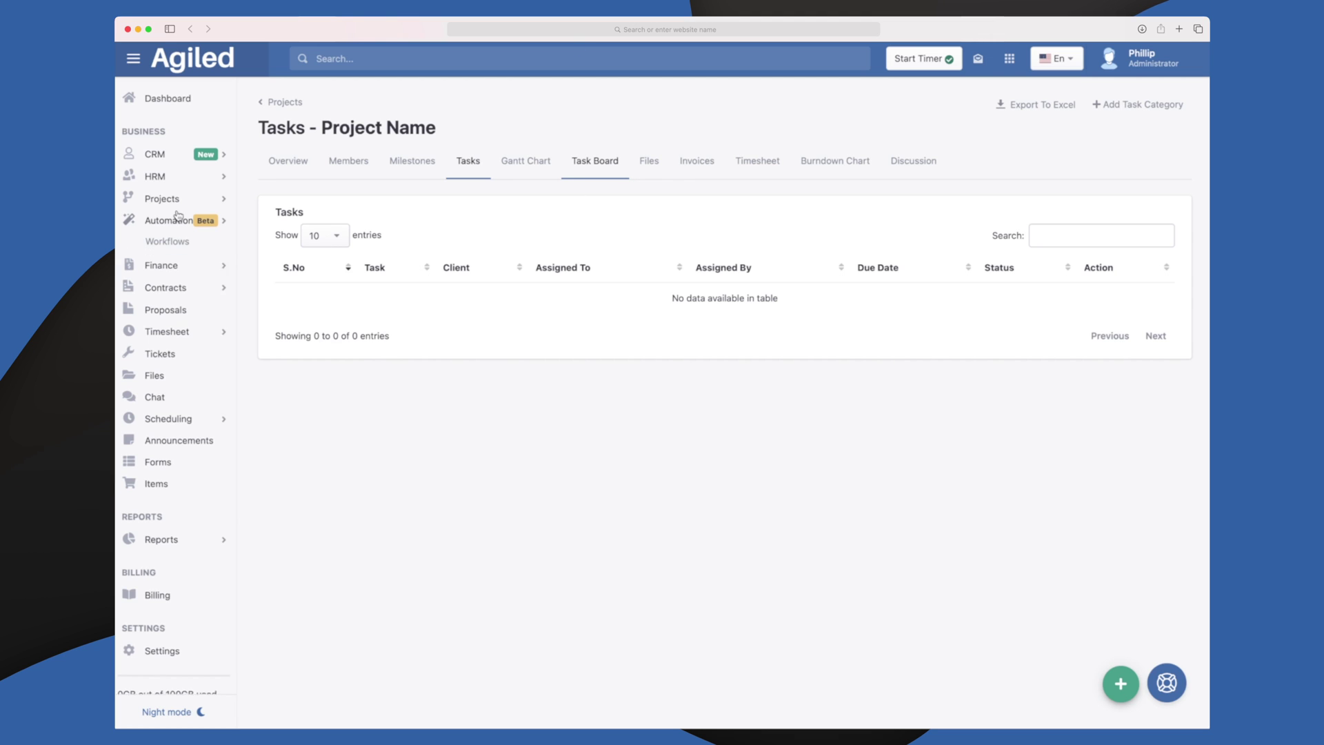
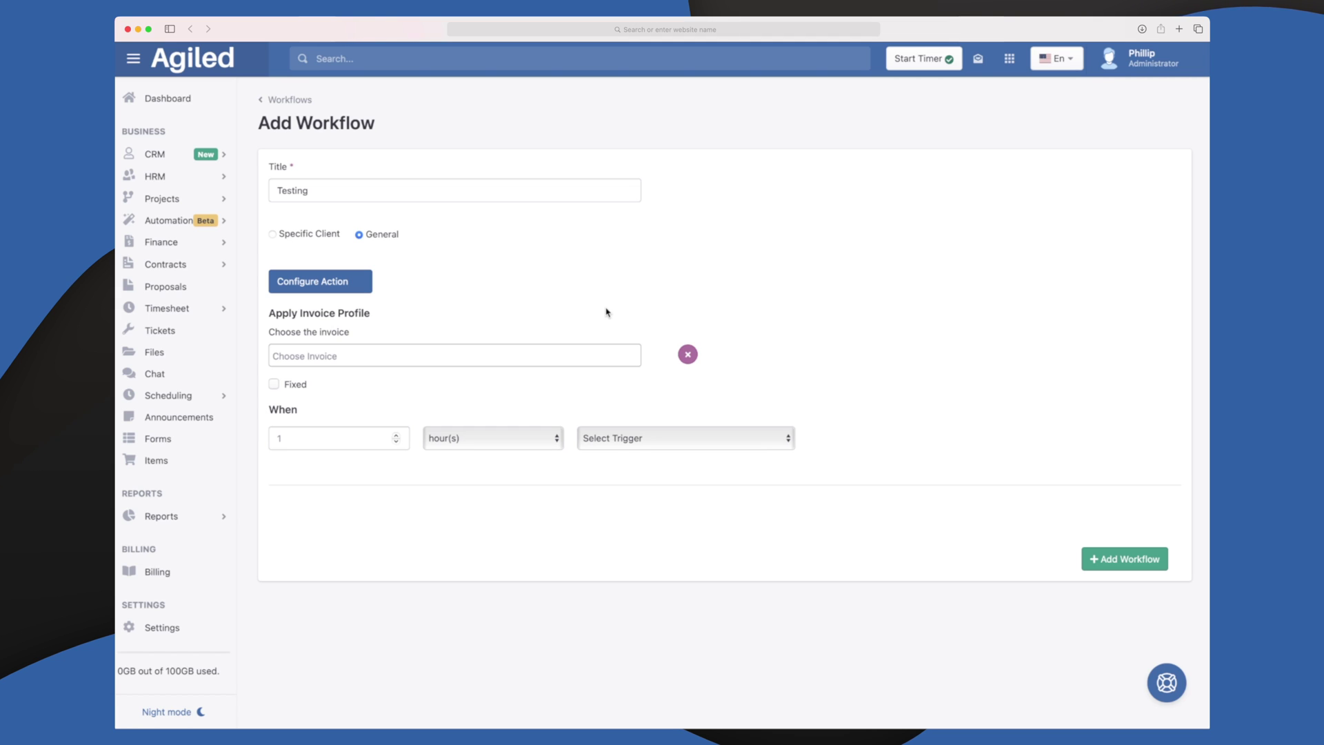
{"action": "left_click", "coordinate": [329, 284]}
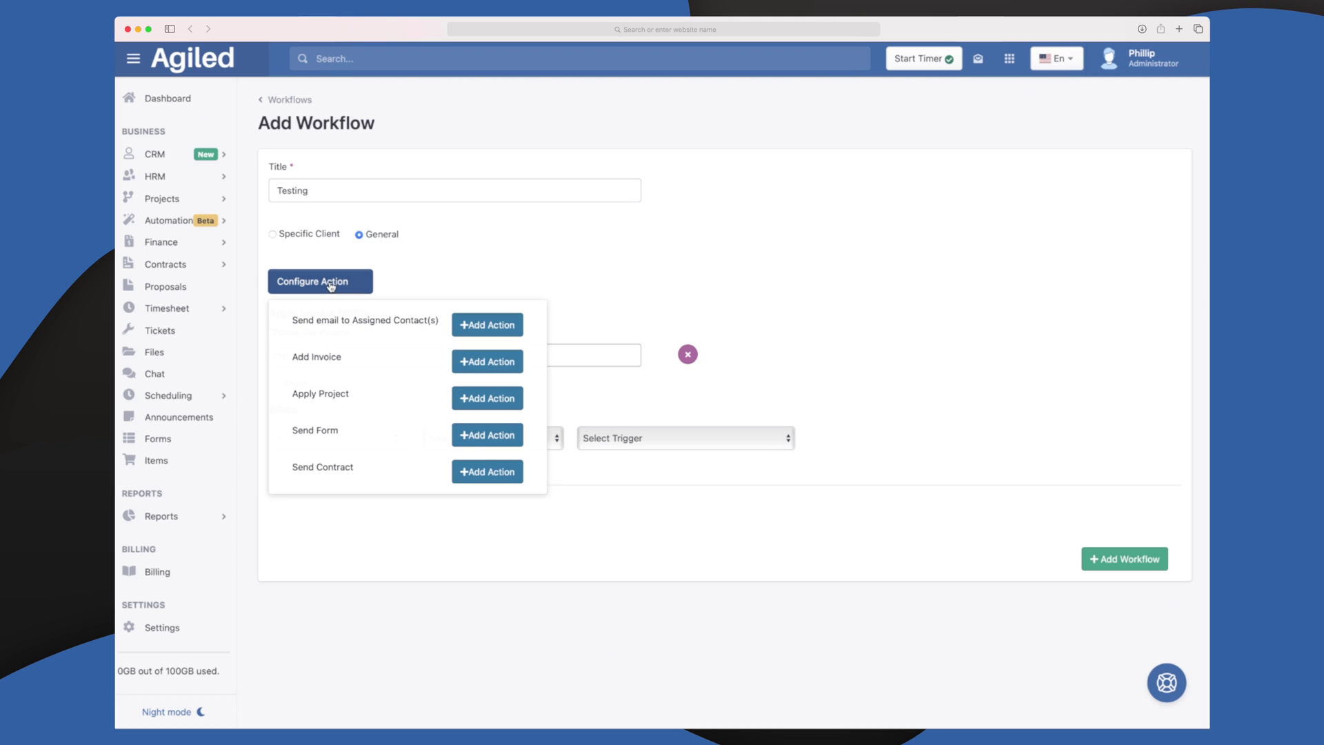
{"action": "scroll", "coordinate": [378, 395], "scroll_direction": "down", "scroll_amount": 1}
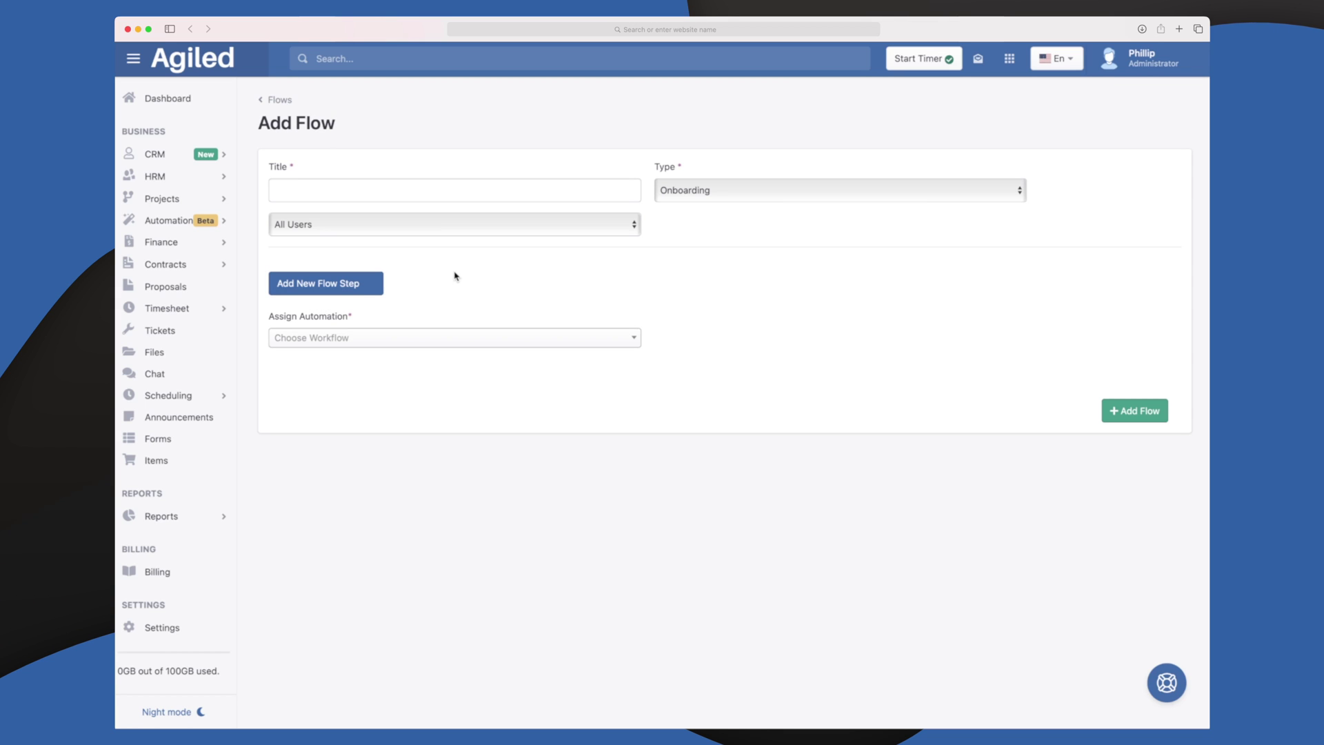
Step: Assign the new onboarding flow to the single listed user instead of all users, and check the available flow steps without adding one
{"action": "left_click", "coordinate": [742, 196]}
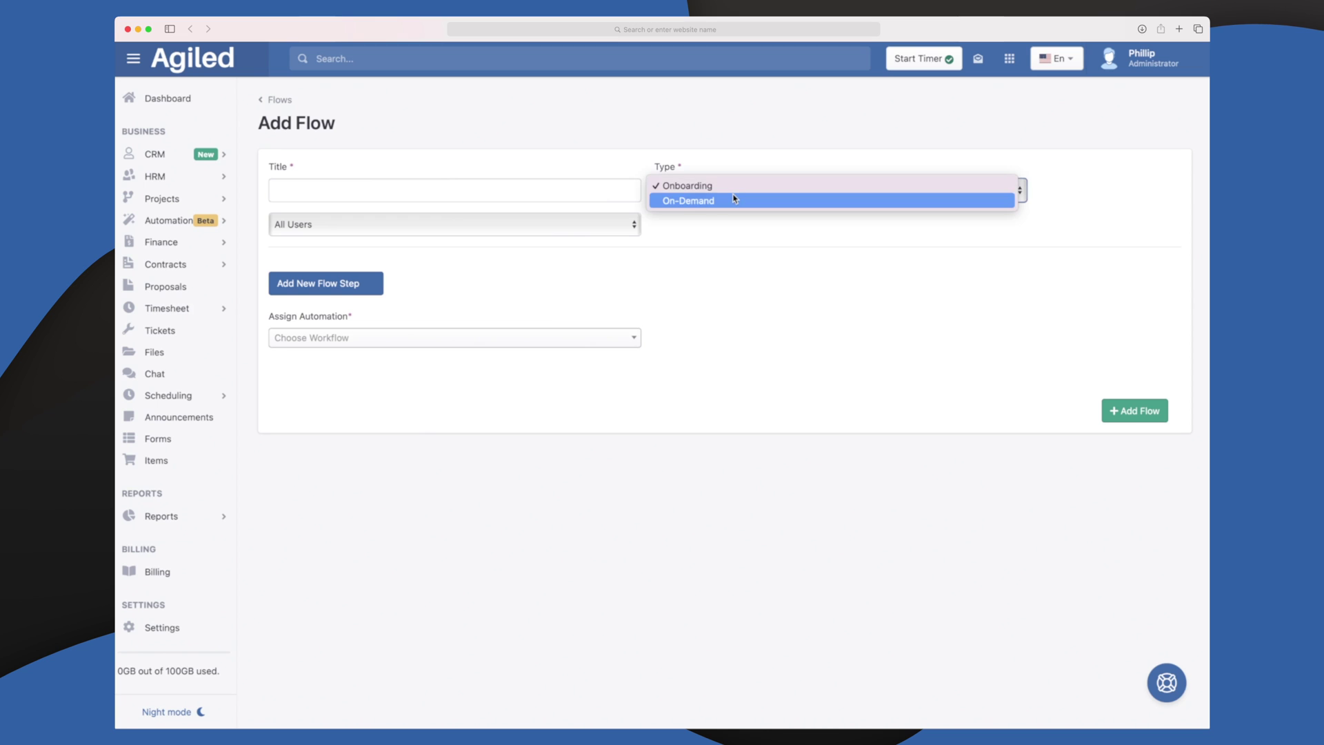
{"action": "left_click", "coordinate": [501, 221]}
{"action": "left_click", "coordinate": [499, 221]}
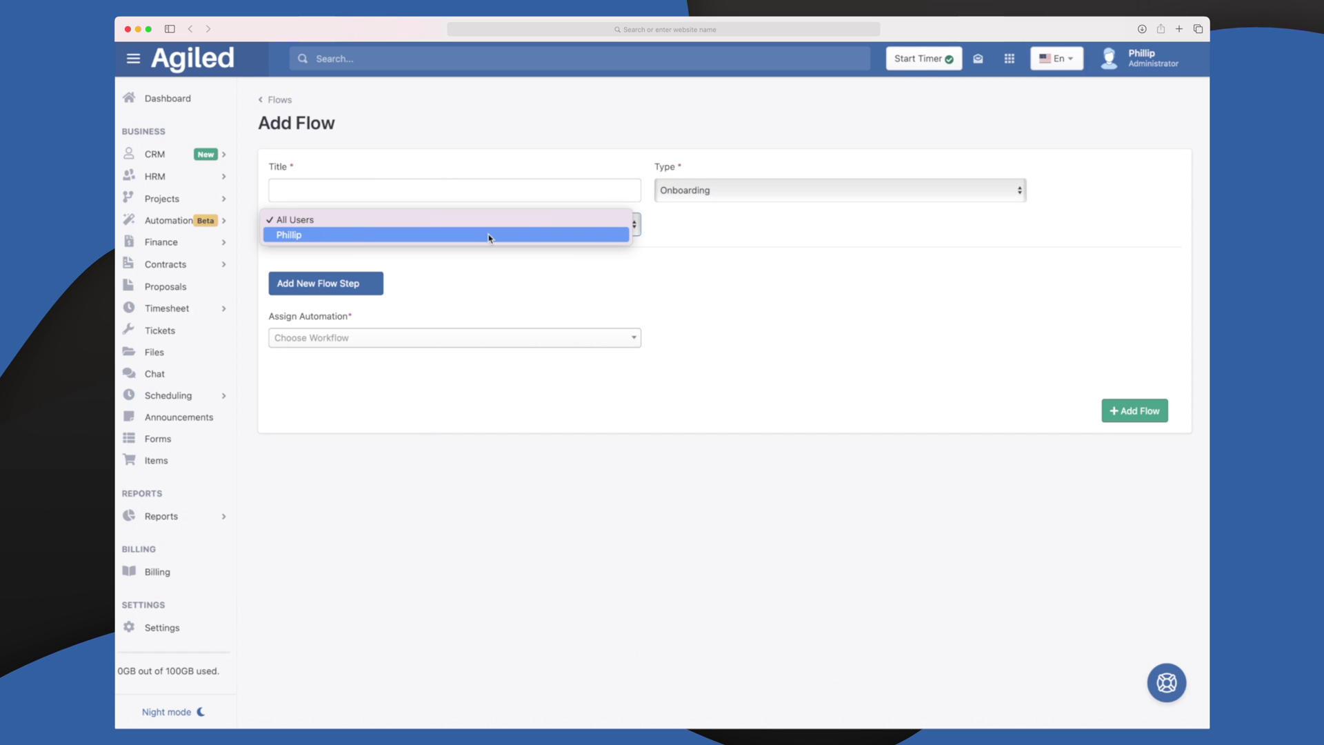
{"action": "left_click", "coordinate": [490, 235]}
{"action": "left_click", "coordinate": [360, 288]}
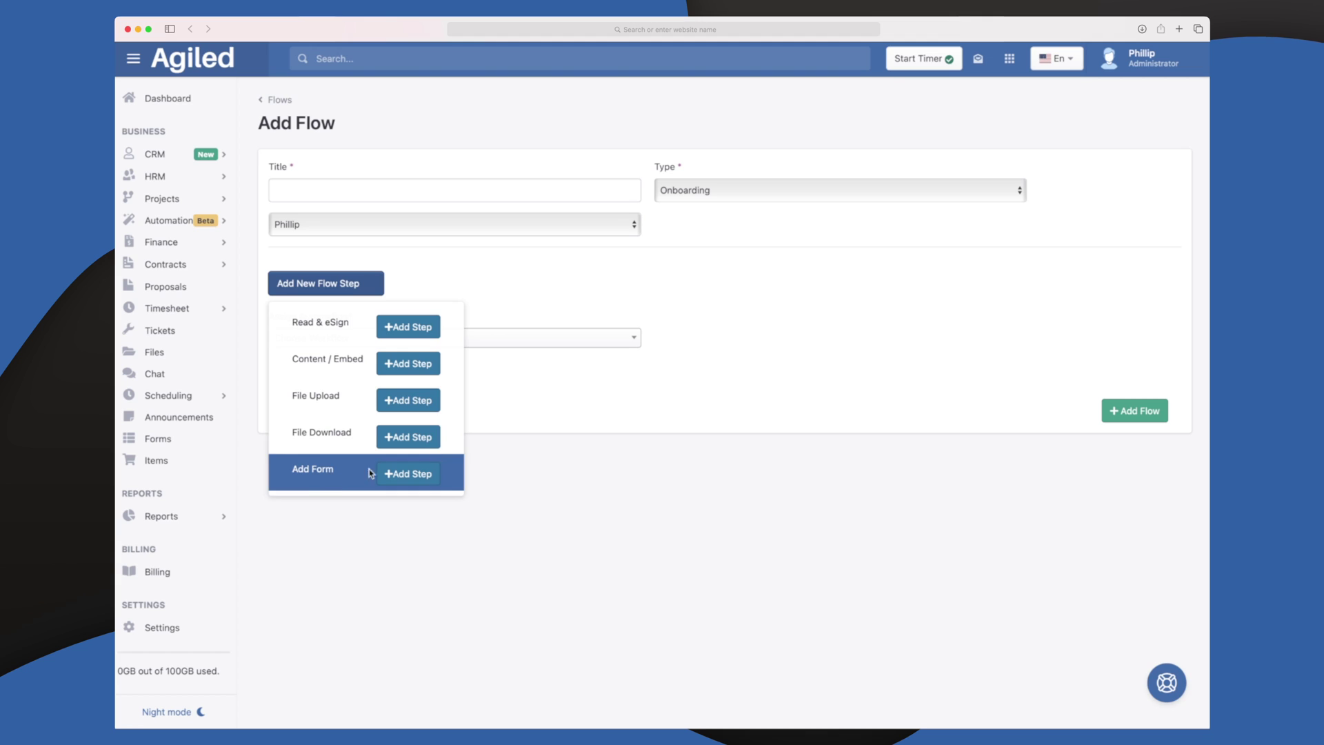
{"action": "left_click", "coordinate": [567, 441]}
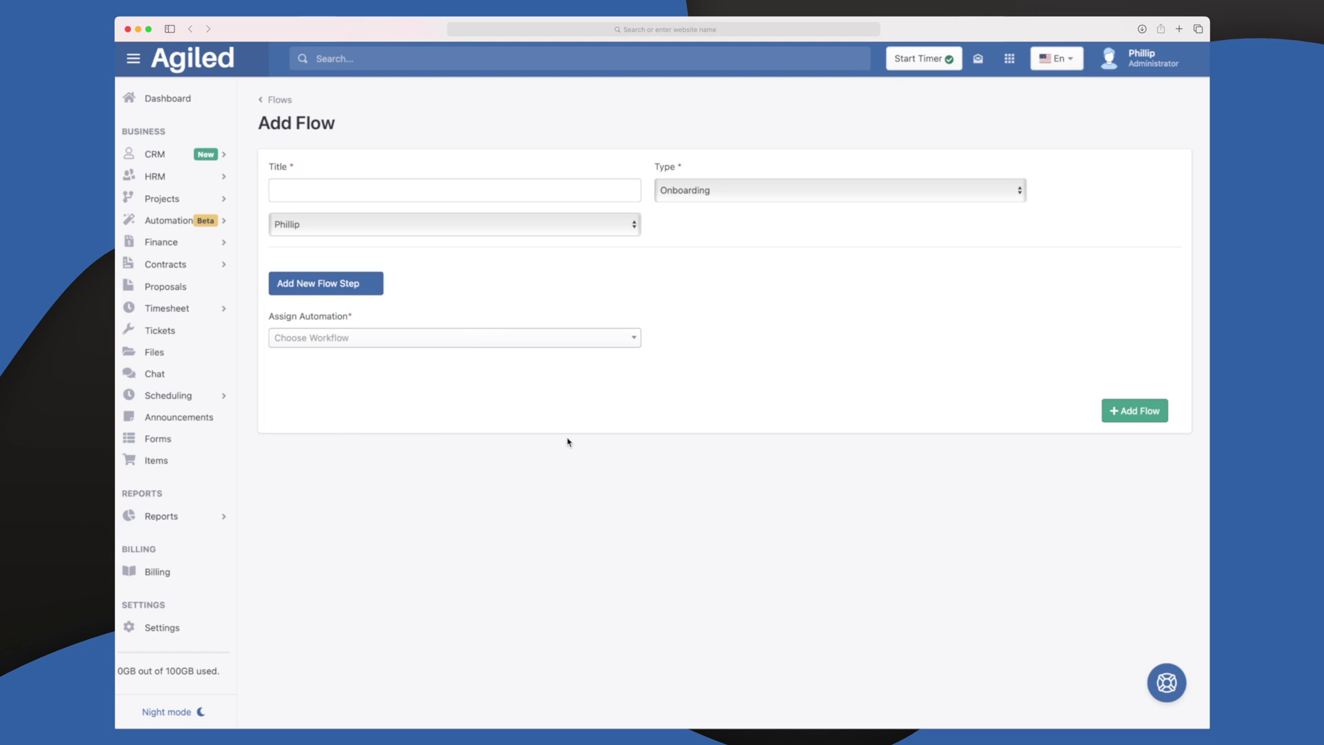
Step: Set the flow's type to On-Demand and show the flow steps it offers
{"action": "left_click", "coordinate": [713, 193]}
{"action": "left_click", "coordinate": [712, 207]}
{"action": "left_click", "coordinate": [341, 285]}
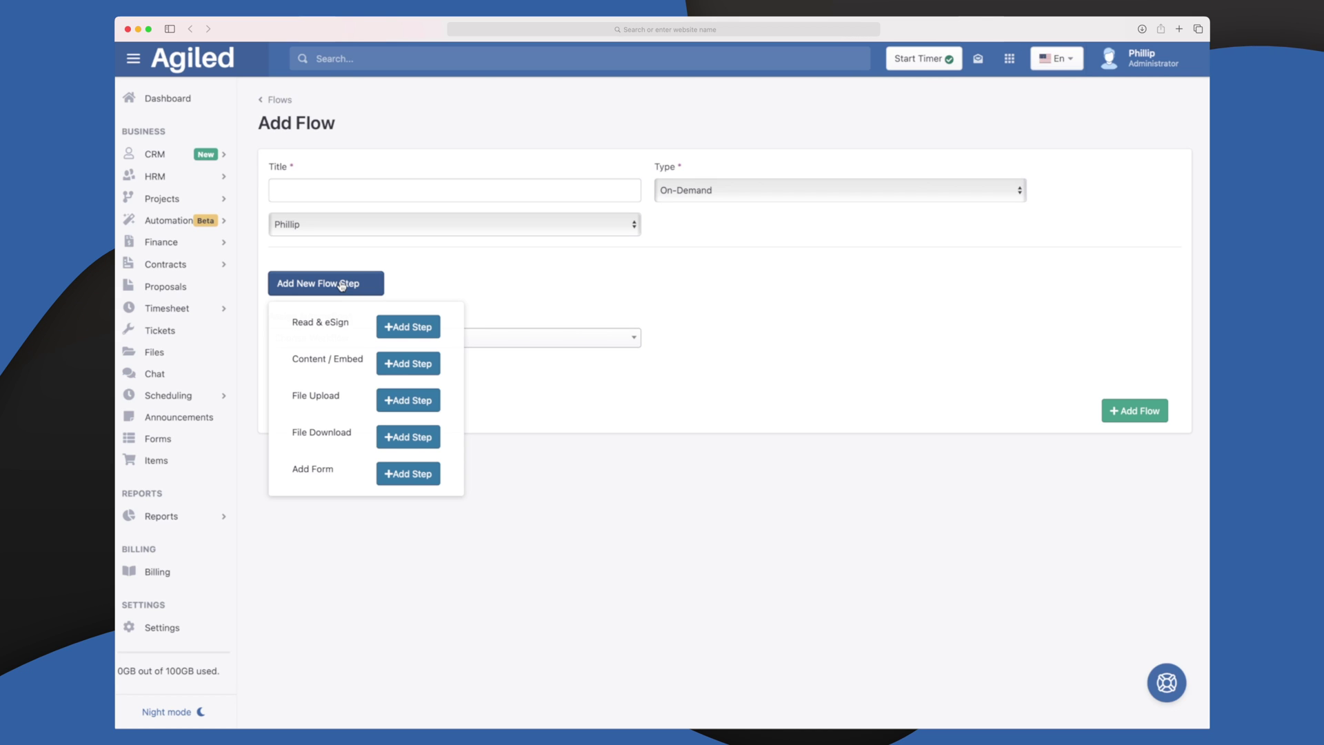
Step: View the estimates list in the finance section, and start adding a new contract type
{"action": "left_click", "coordinate": [161, 242]}
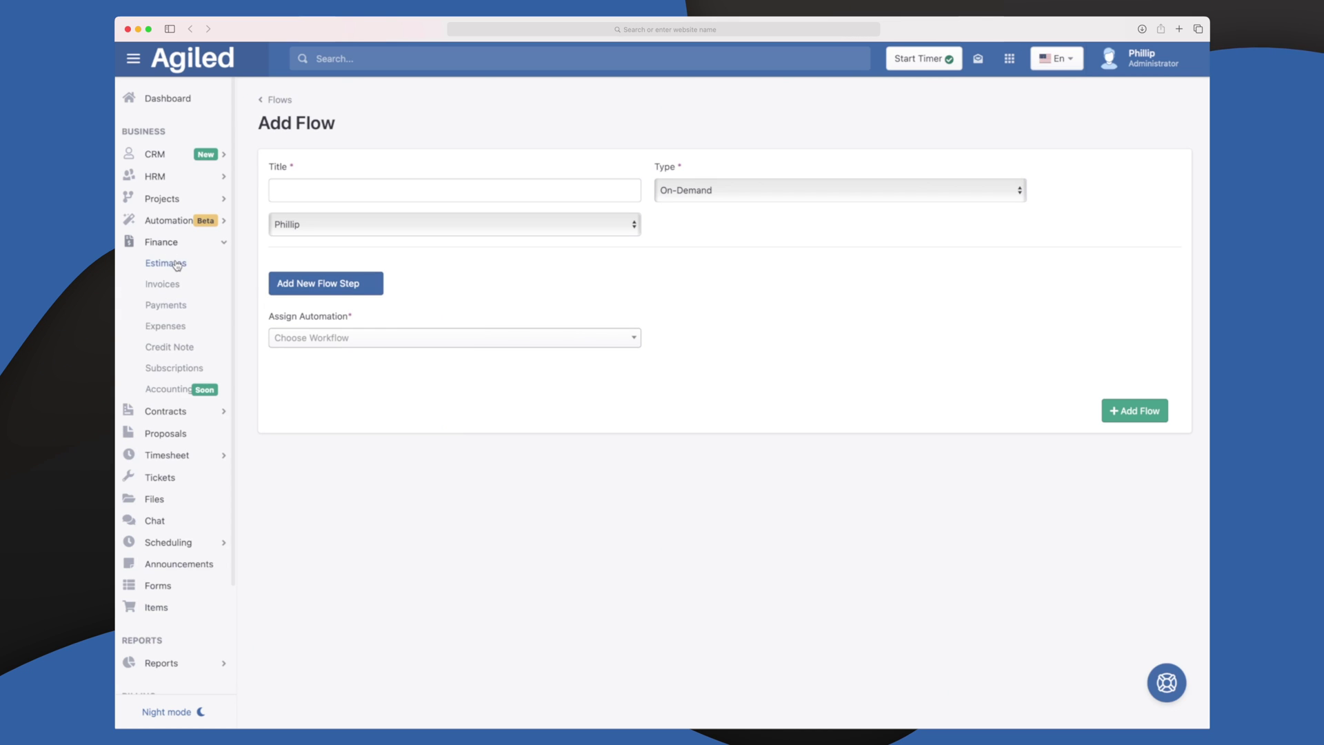
{"action": "left_click", "coordinate": [176, 263]}
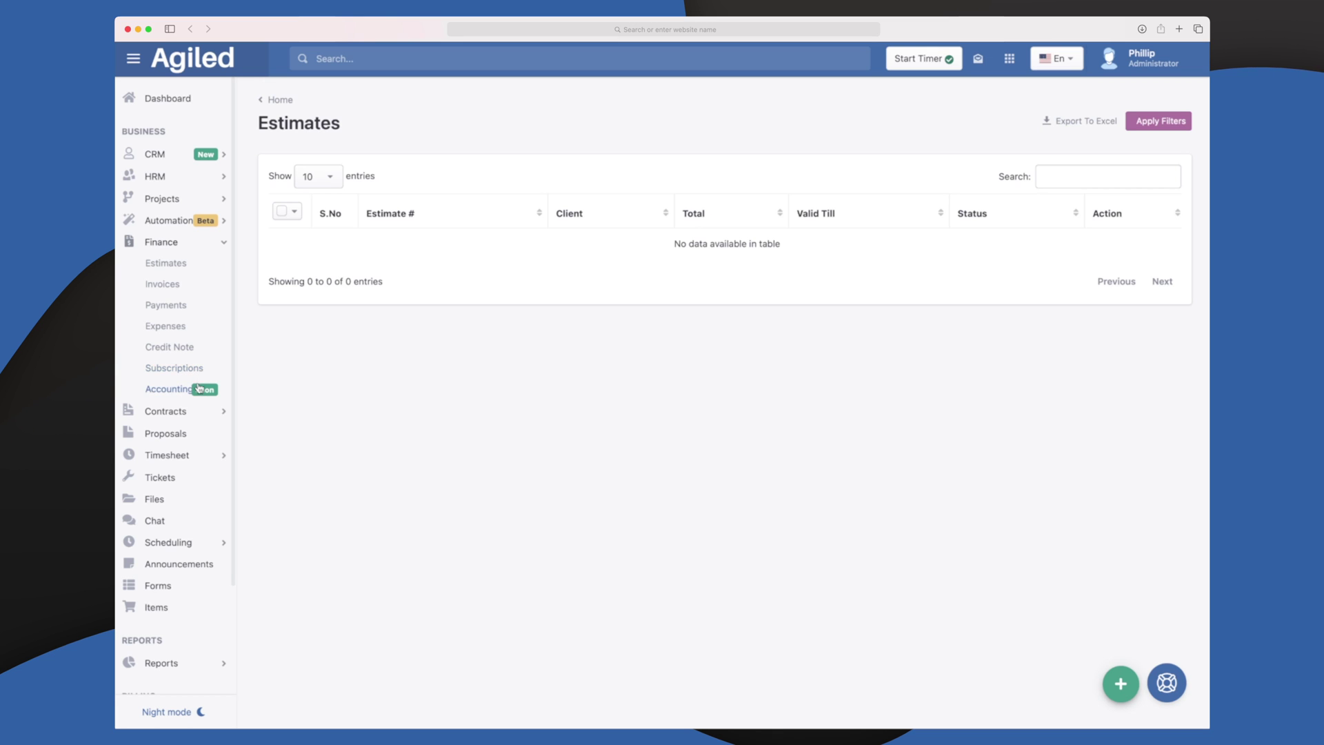
{"action": "left_click", "coordinate": [169, 411]}
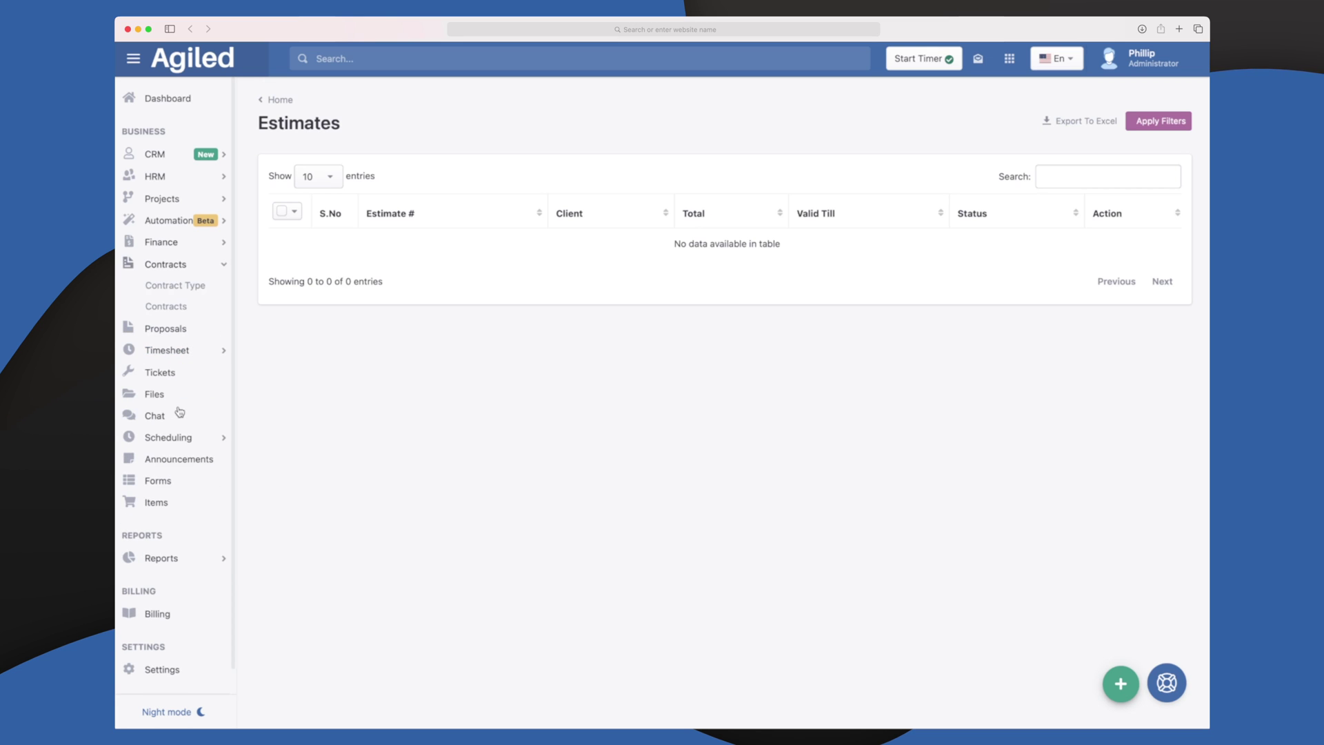
{"action": "left_click", "coordinate": [193, 288]}
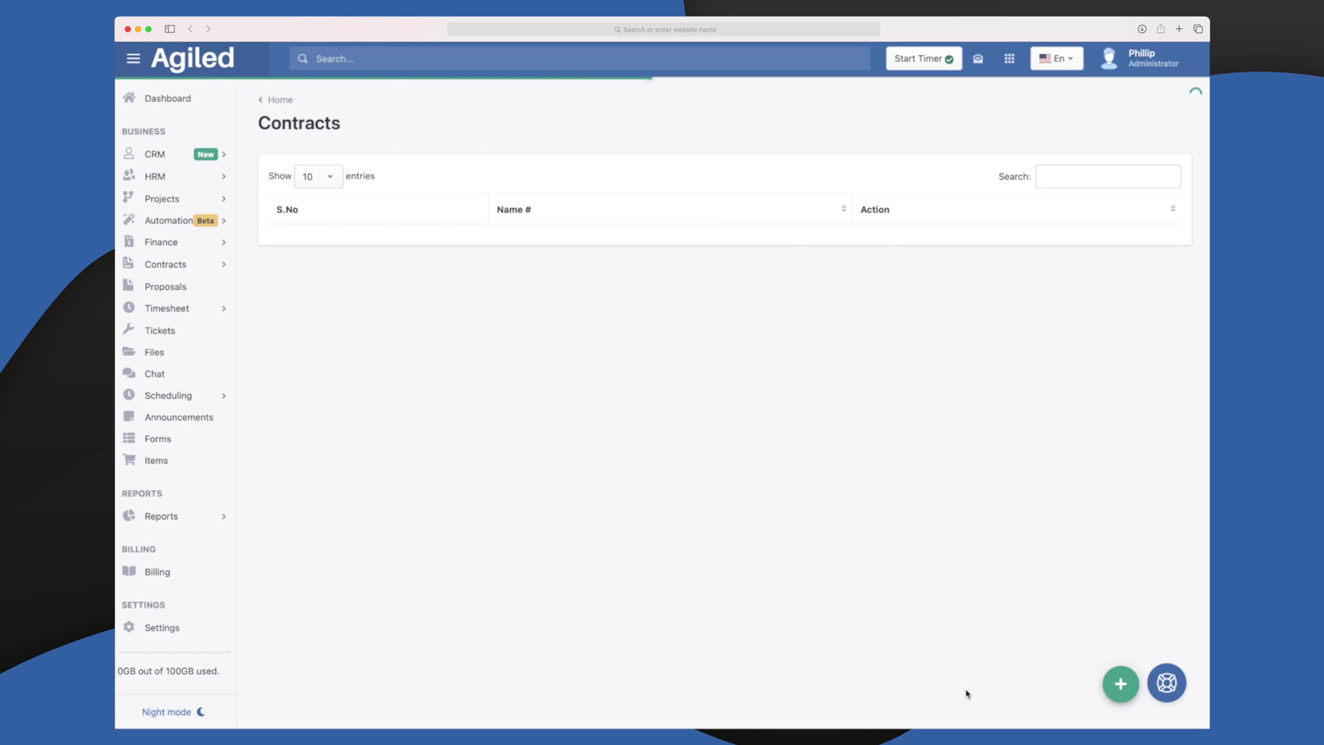
{"action": "left_click", "coordinate": [1120, 683]}
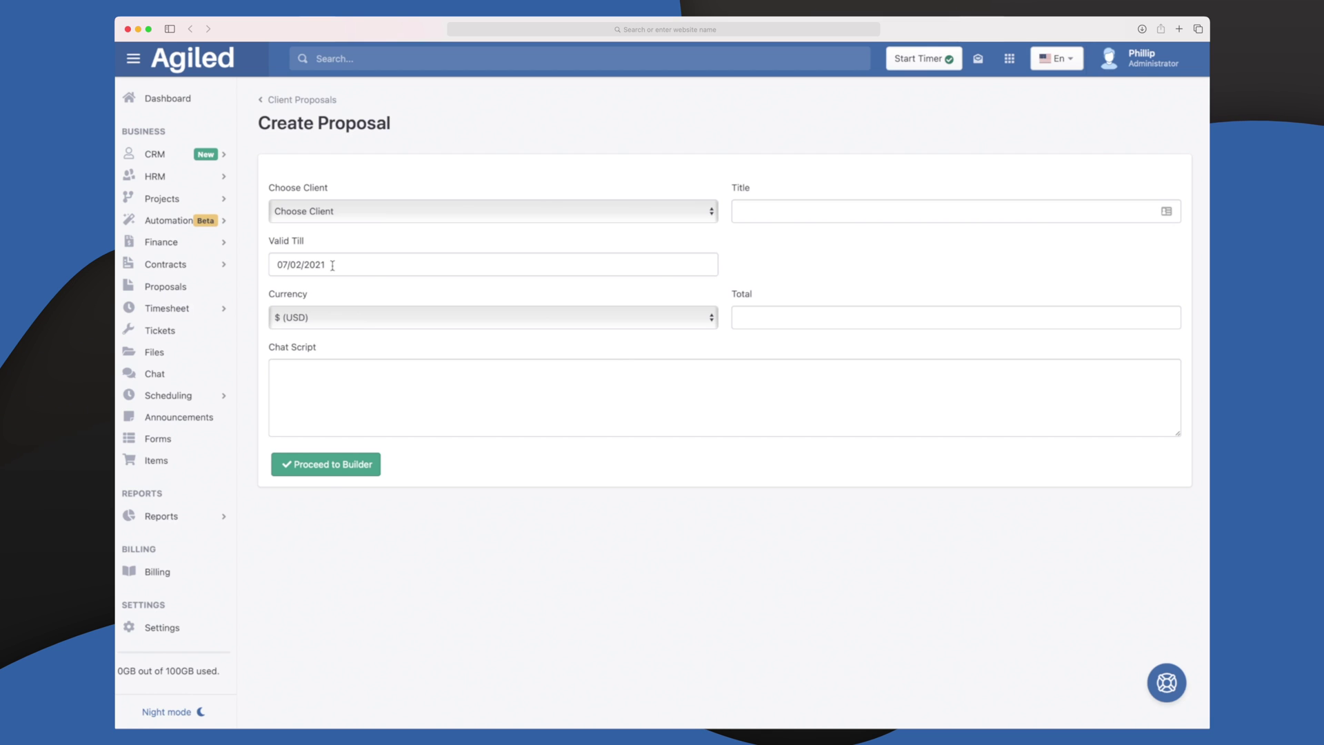
Step: View the time tracker and the weekly timesheet pages
{"action": "left_click", "coordinate": [167, 308]}
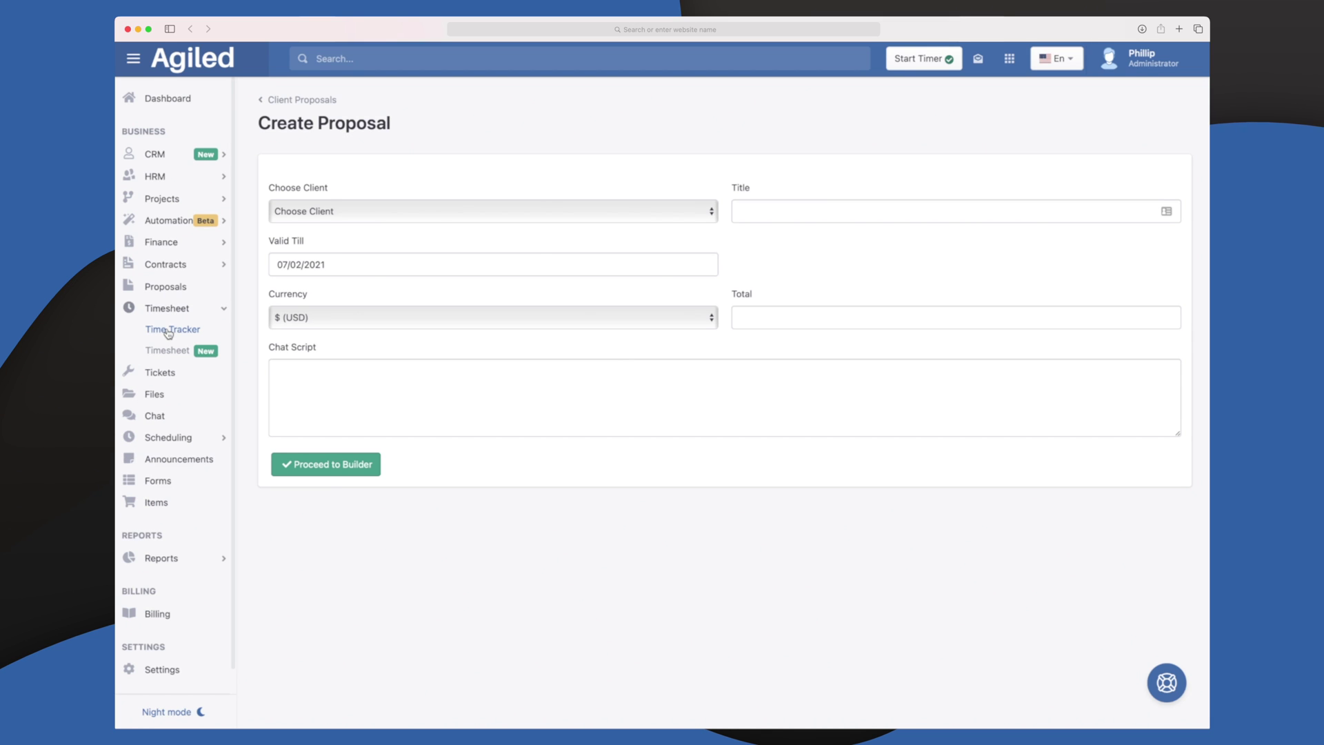
{"action": "left_click", "coordinate": [168, 331]}
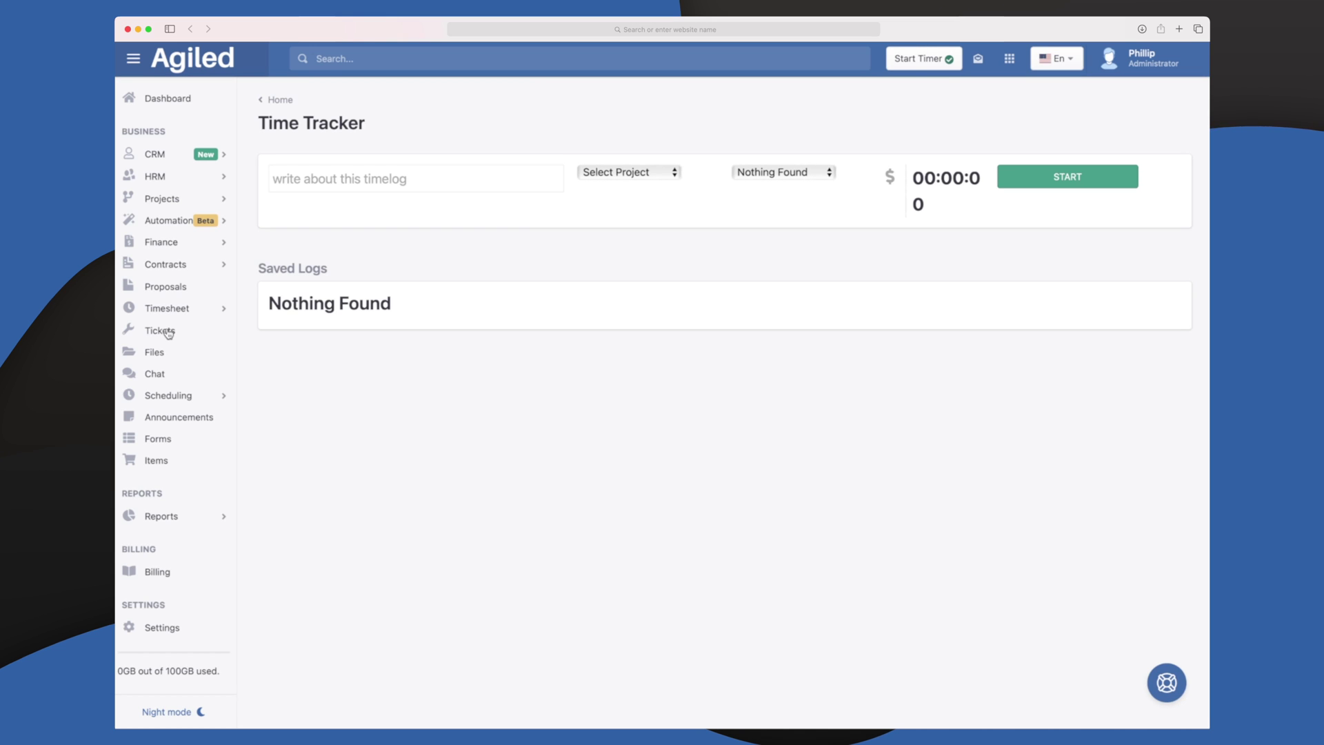
{"action": "left_click", "coordinate": [171, 311]}
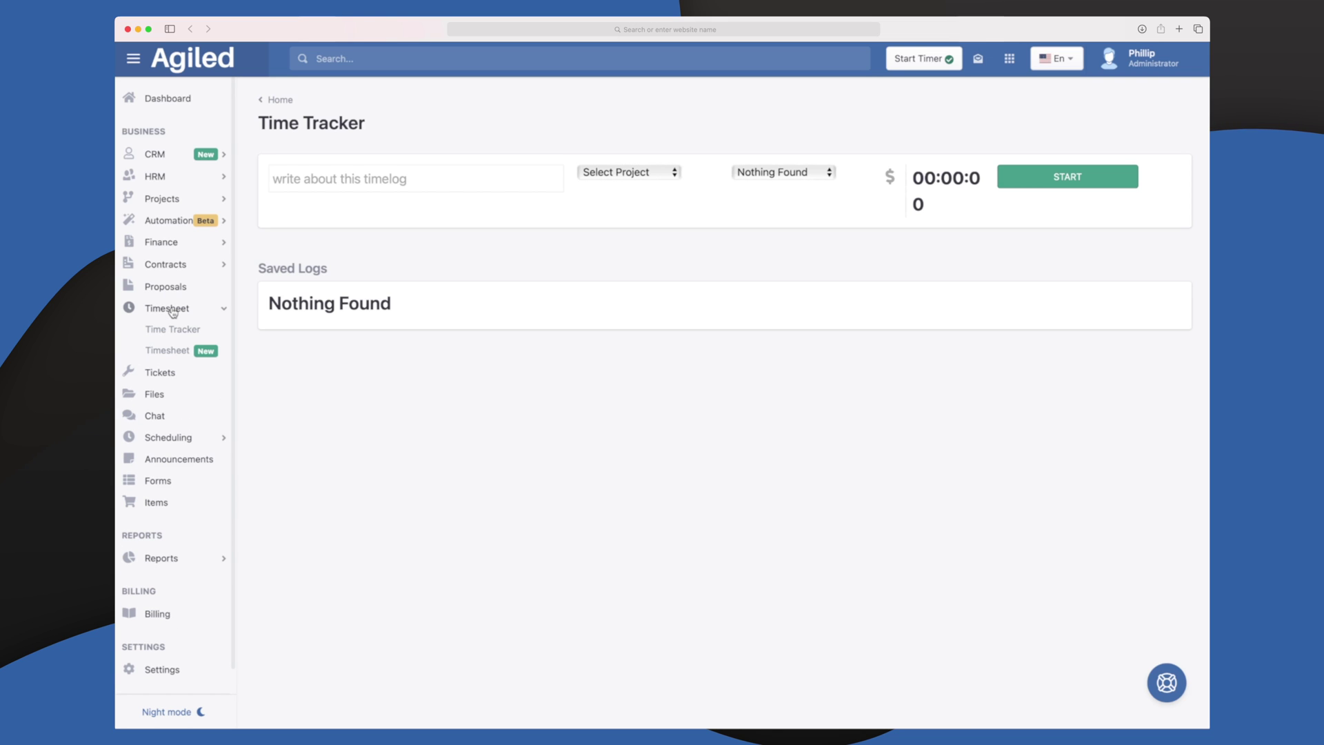
{"action": "left_click", "coordinate": [169, 352]}
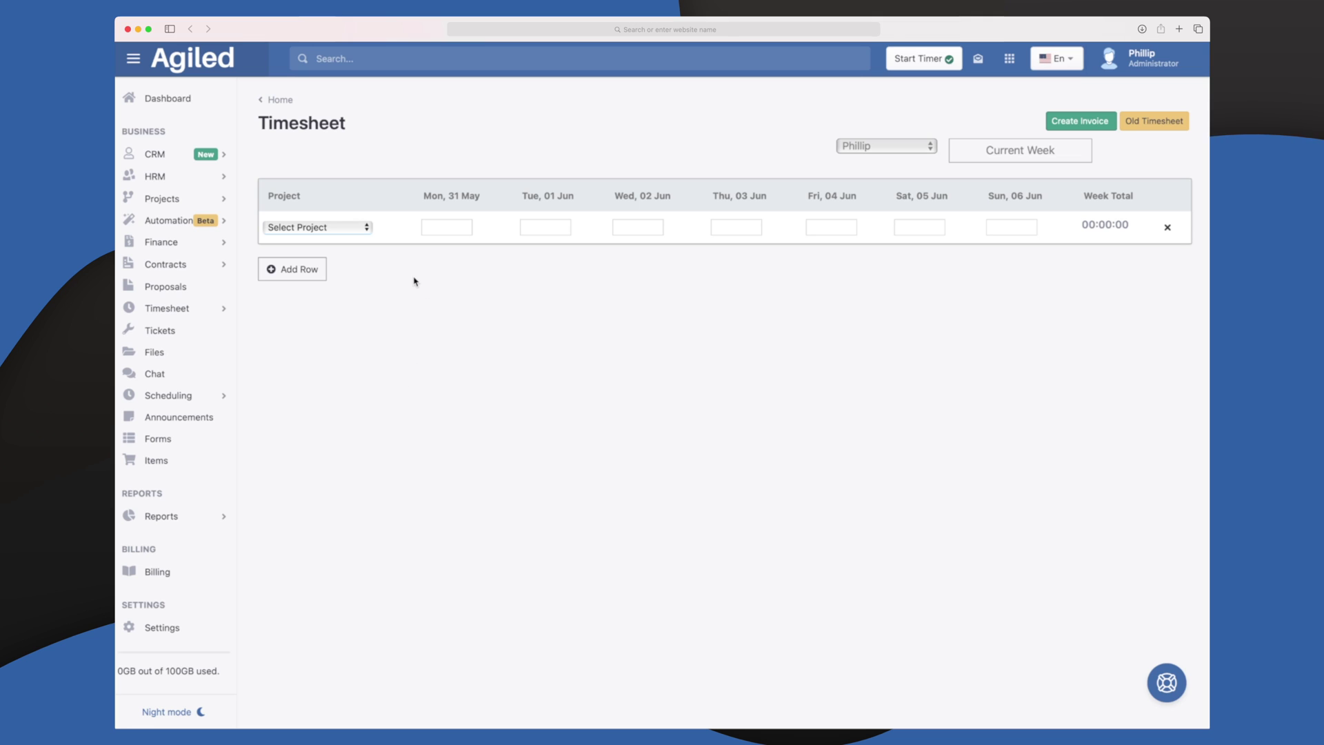
Step: Open the tickets overview, start a new ticket, and look through its form without filling it in
{"action": "left_click", "coordinate": [177, 335]}
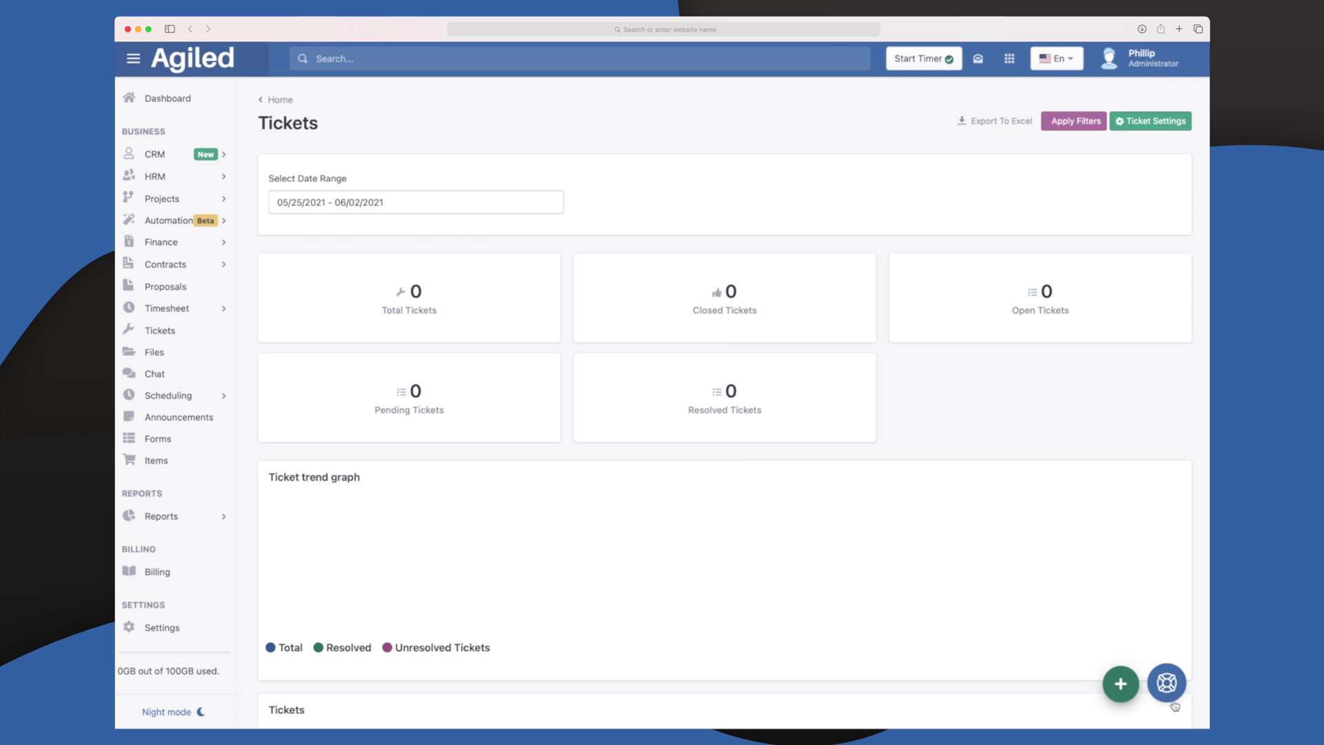
{"action": "left_click", "coordinate": [1119, 683]}
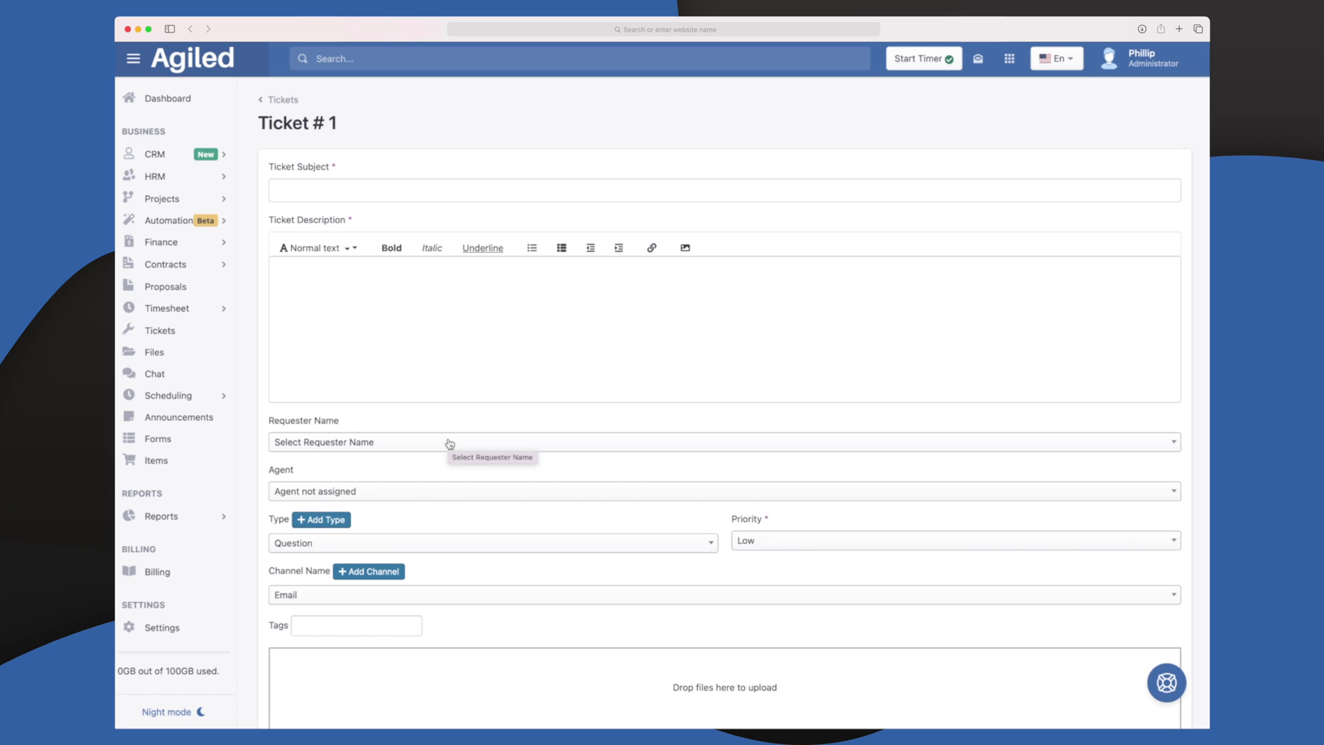
{"action": "scroll", "coordinate": [450, 443], "scroll_direction": "down", "scroll_amount": 3}
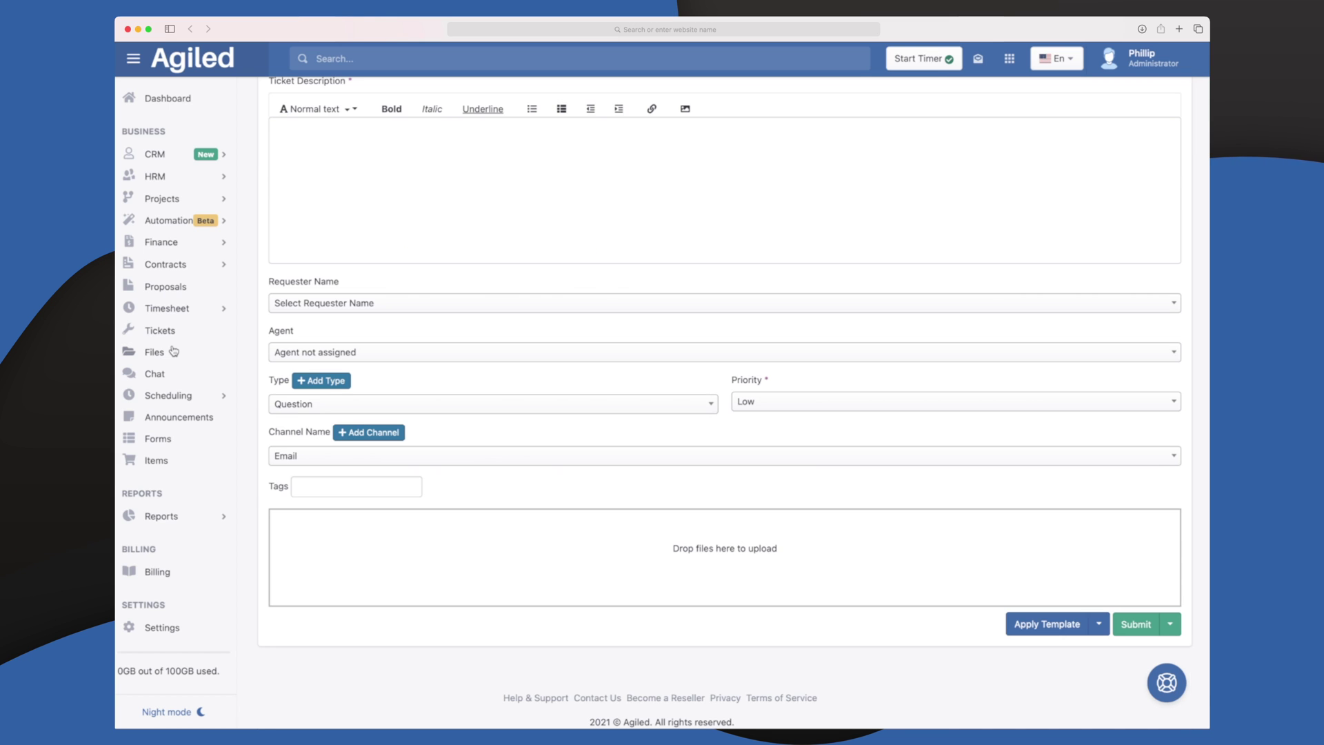
Step: View the files page, point out the account's storage usage, and open the chat page
{"action": "left_click", "coordinate": [169, 352]}
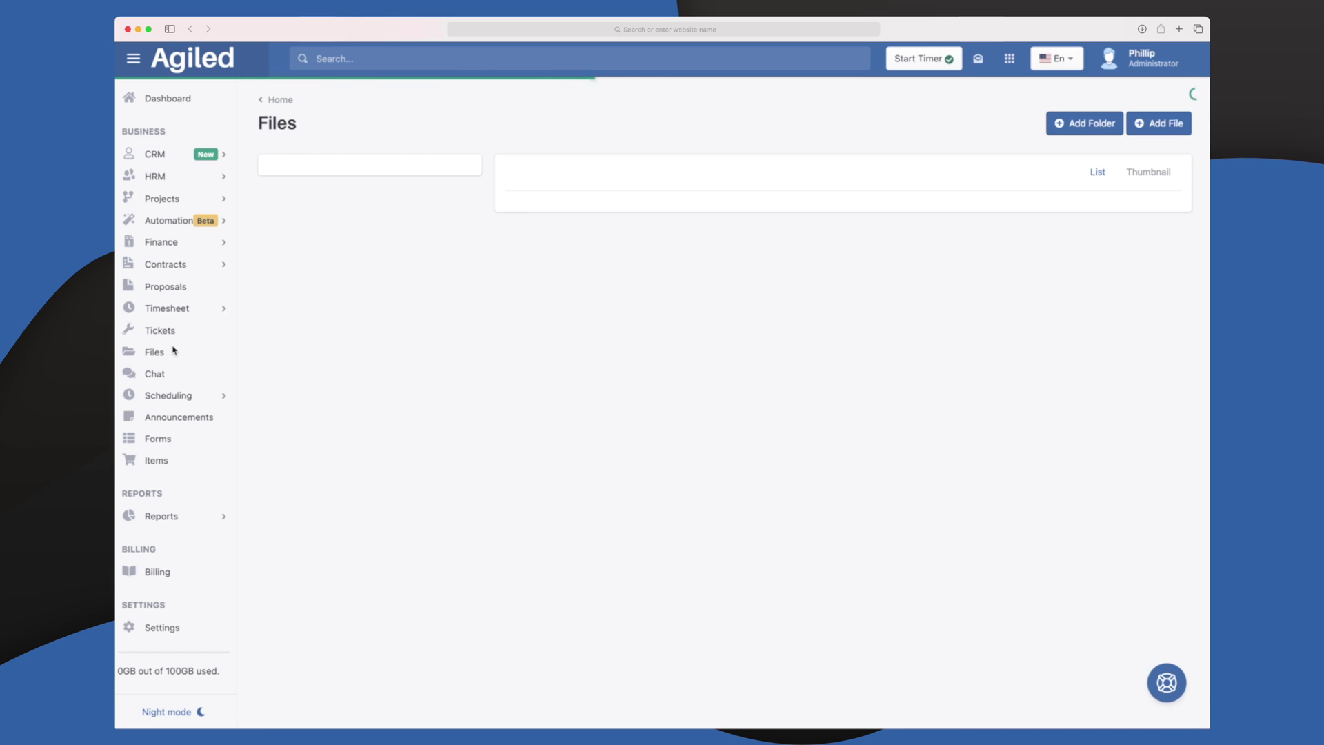
{"action": "left_click_drag", "start_coordinate": [219, 669], "coordinate": [123, 670]}
{"action": "left_click", "coordinate": [170, 669]}
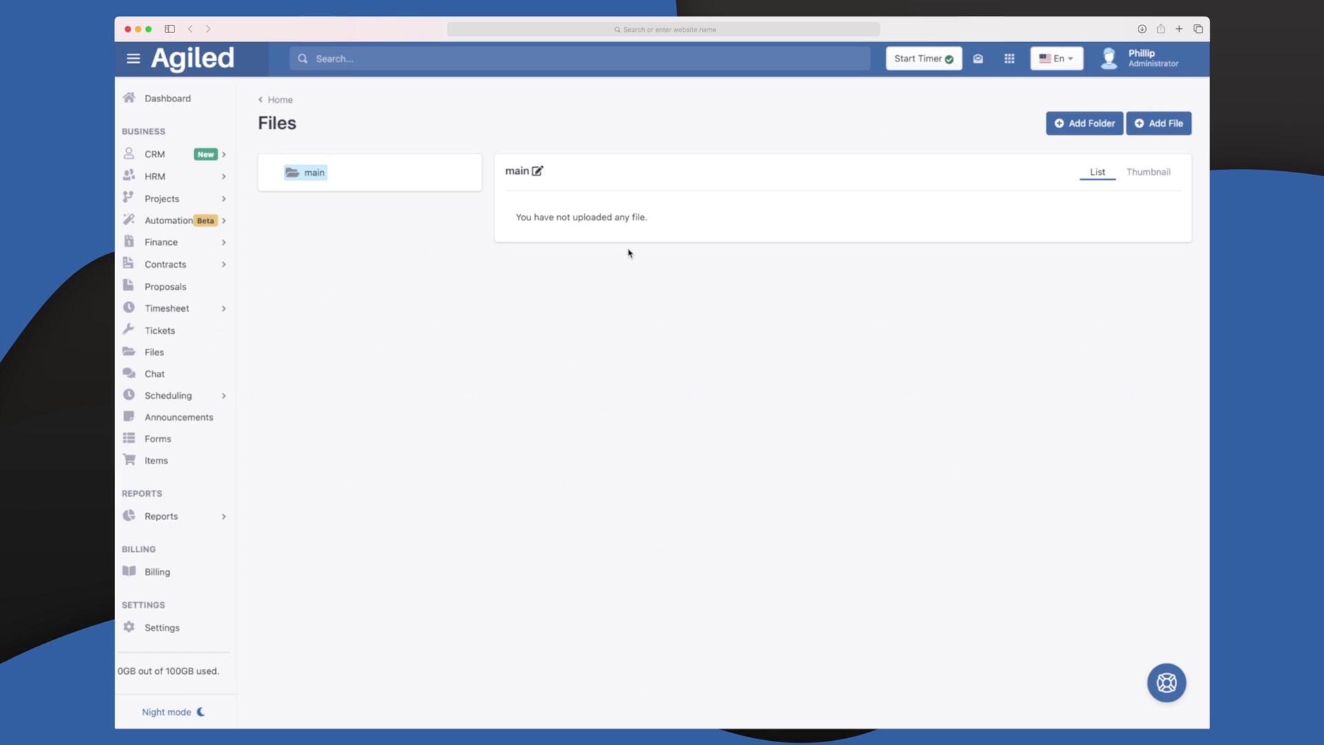
{"action": "left_click", "coordinate": [155, 374]}
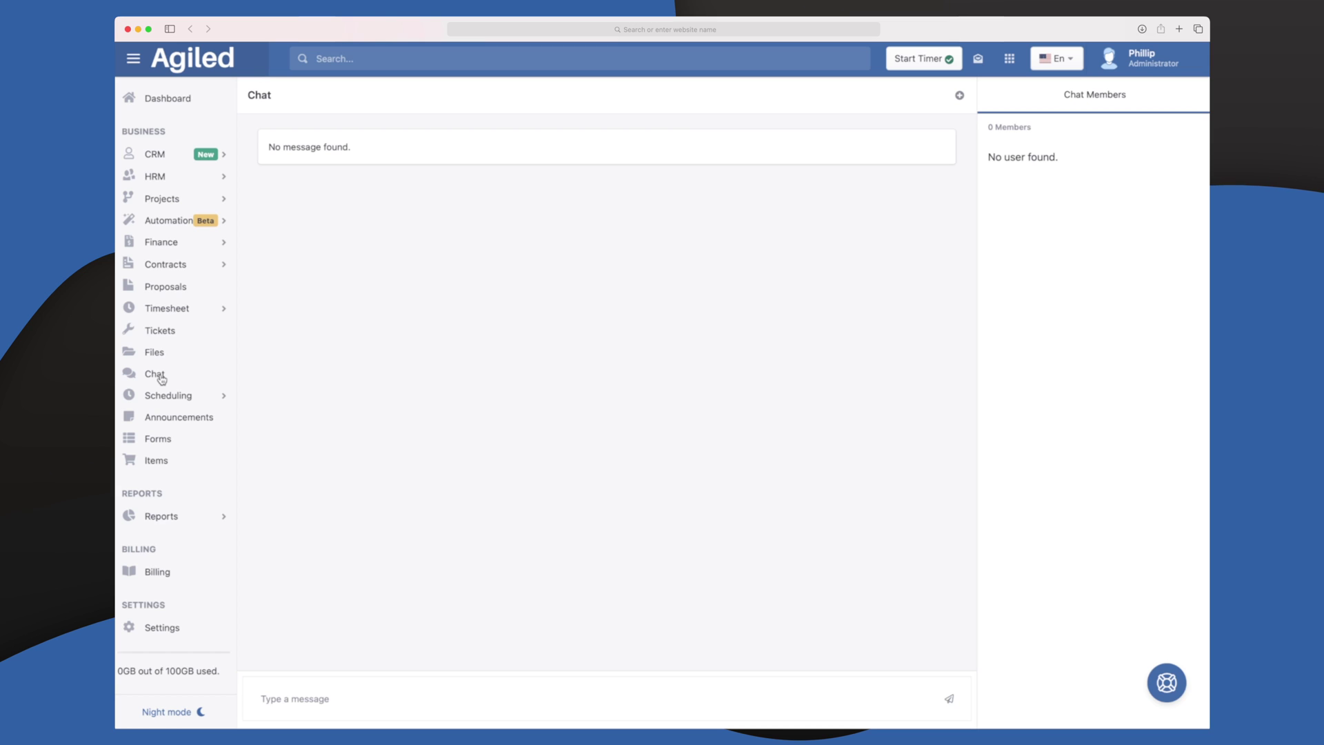
Step: View the appointments page in the scheduling section and the announcements list
{"action": "left_click", "coordinate": [168, 396]}
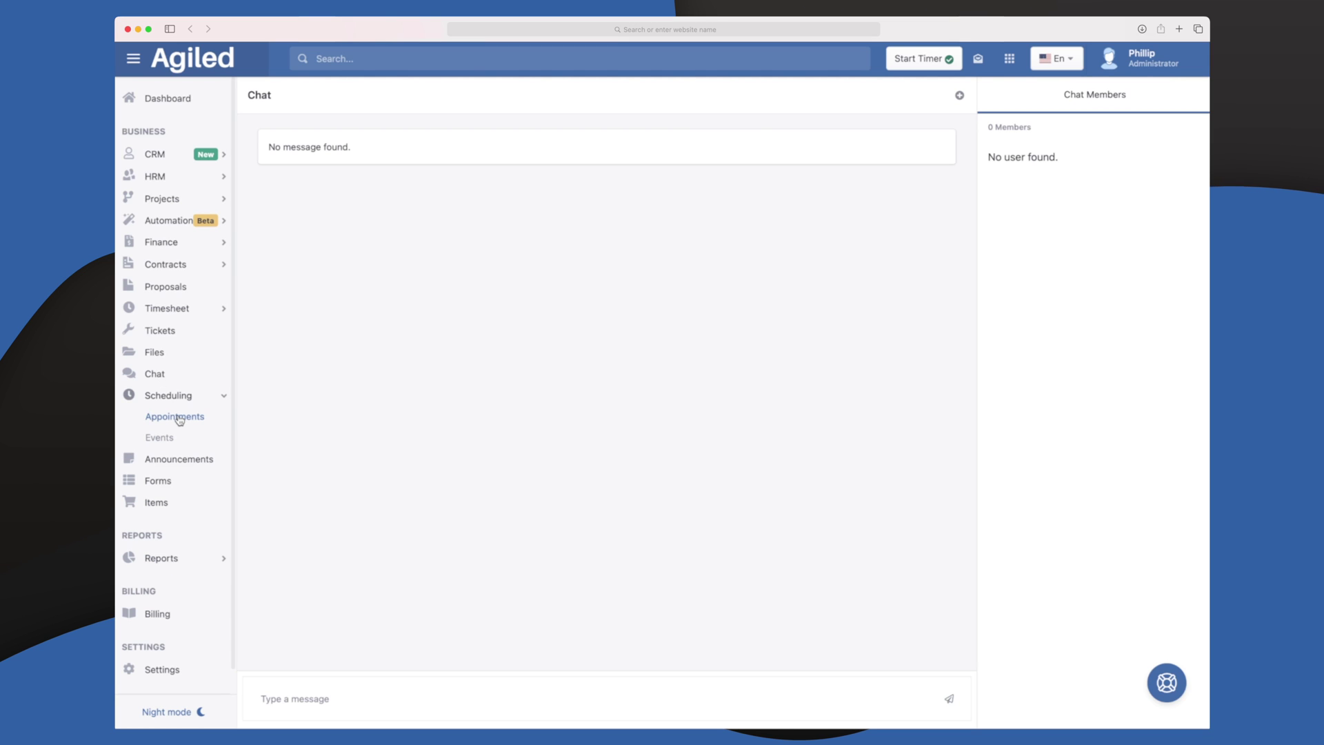
{"action": "left_click", "coordinate": [174, 416]}
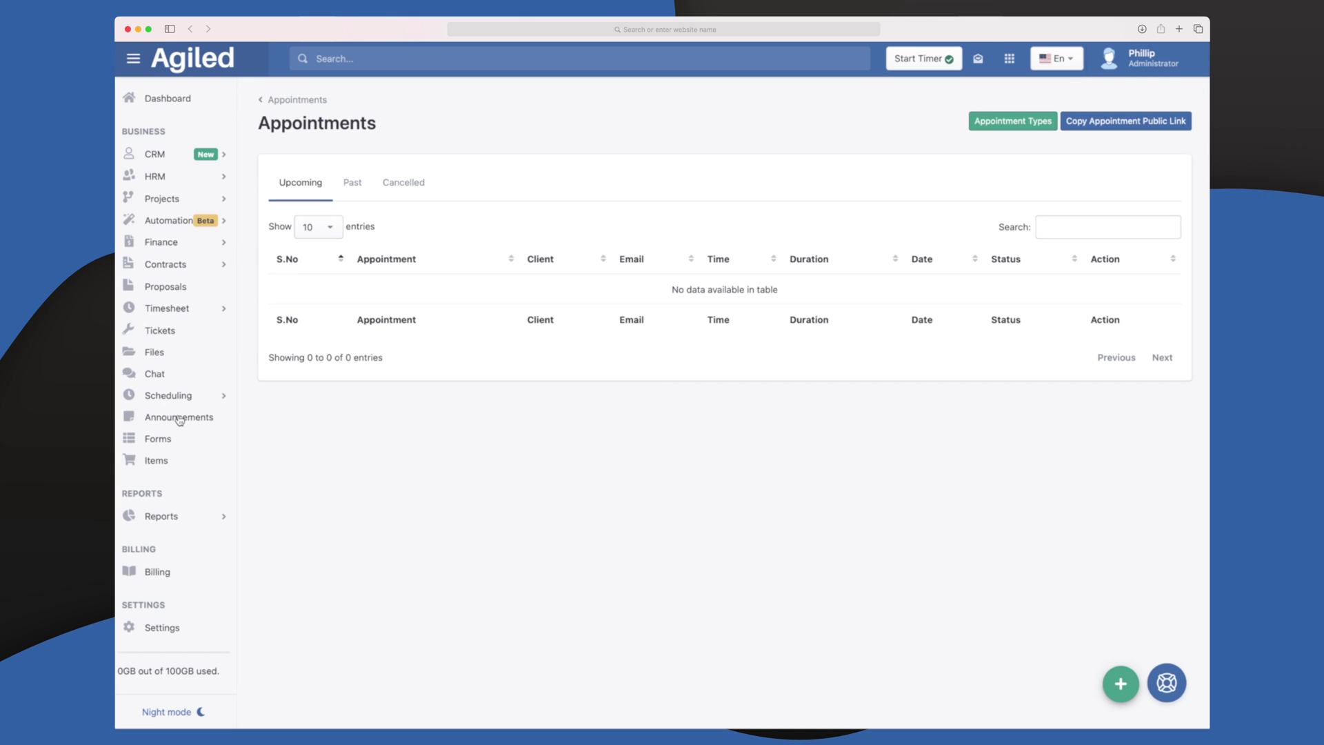
{"action": "left_click", "coordinate": [196, 396]}
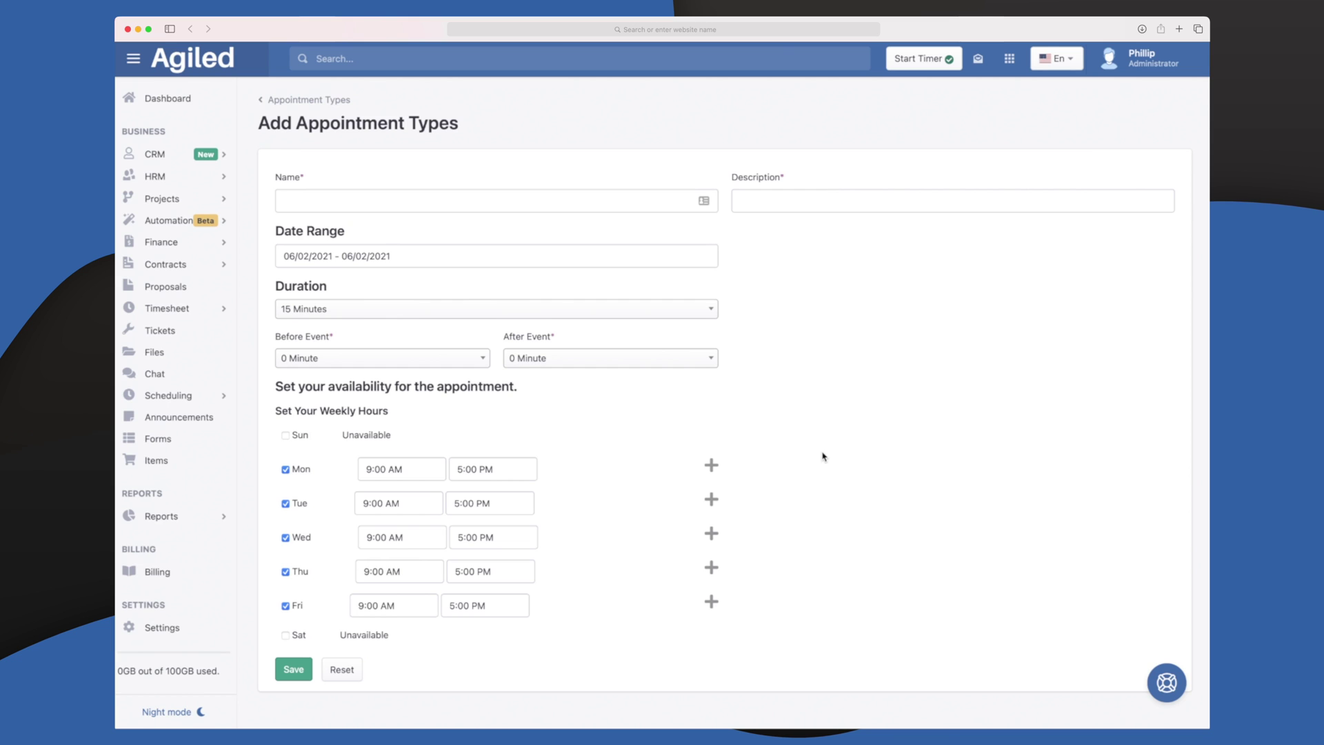
{"action": "left_click", "coordinate": [198, 420]}
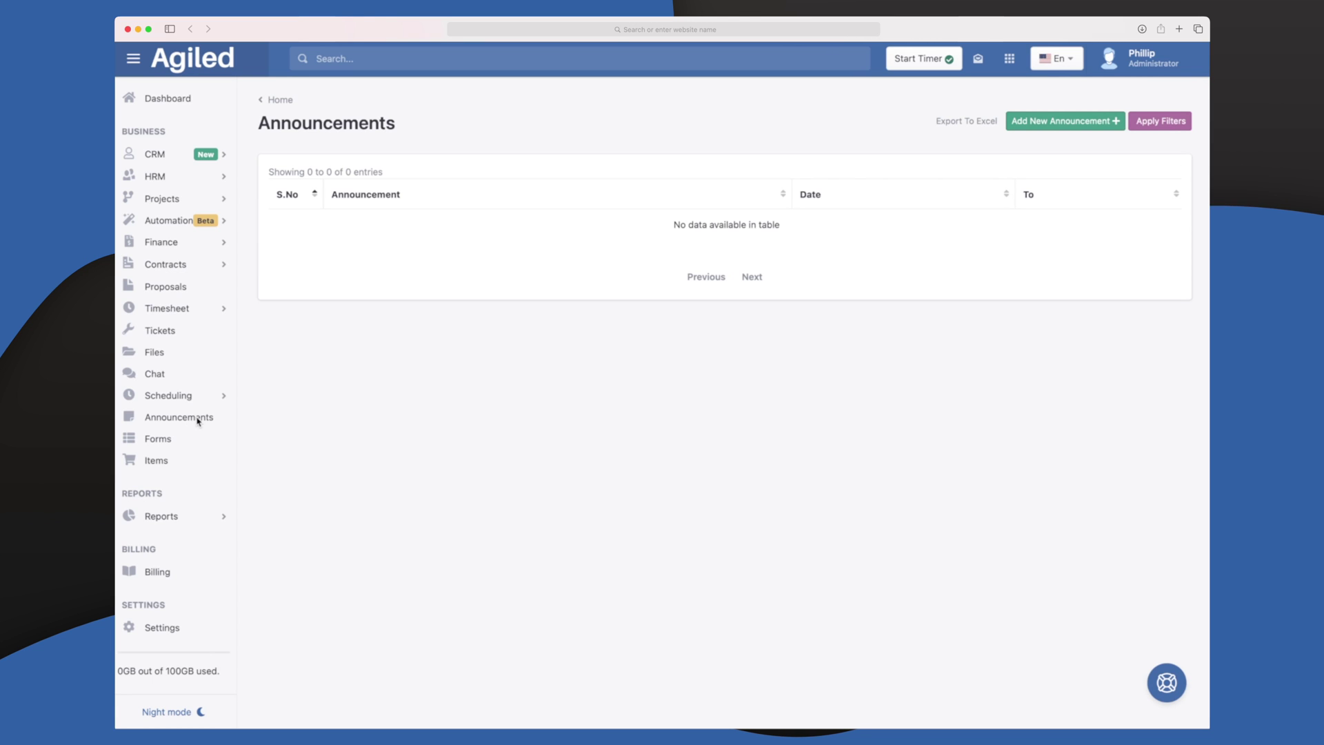
Step: Open the form for a new announcement, review its teammate and client recipient options, and return to the announcements list
{"action": "left_click", "coordinate": [1097, 128]}
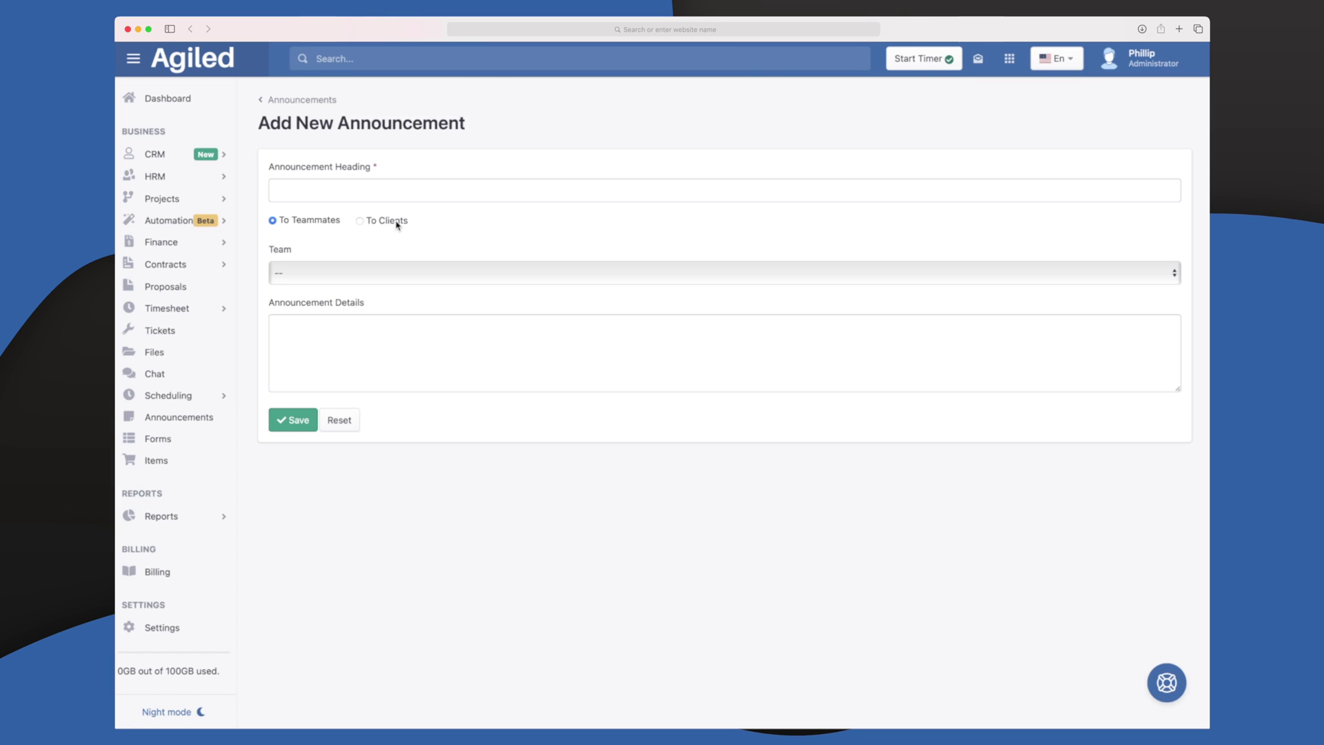
{"action": "left_click", "coordinate": [205, 421]}
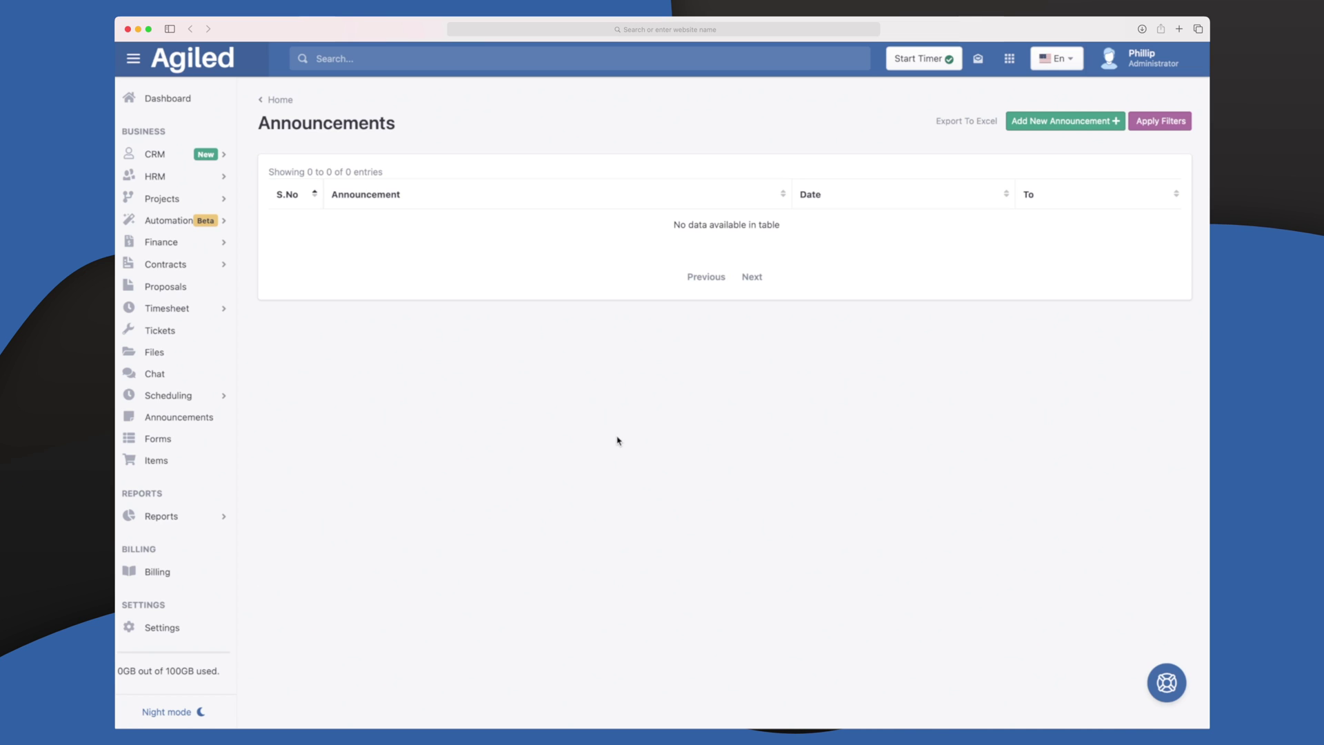
Step: Open the forms page, start a new form, and look through the builder's fields, styling options and custom CSS area
{"action": "left_click", "coordinate": [156, 440]}
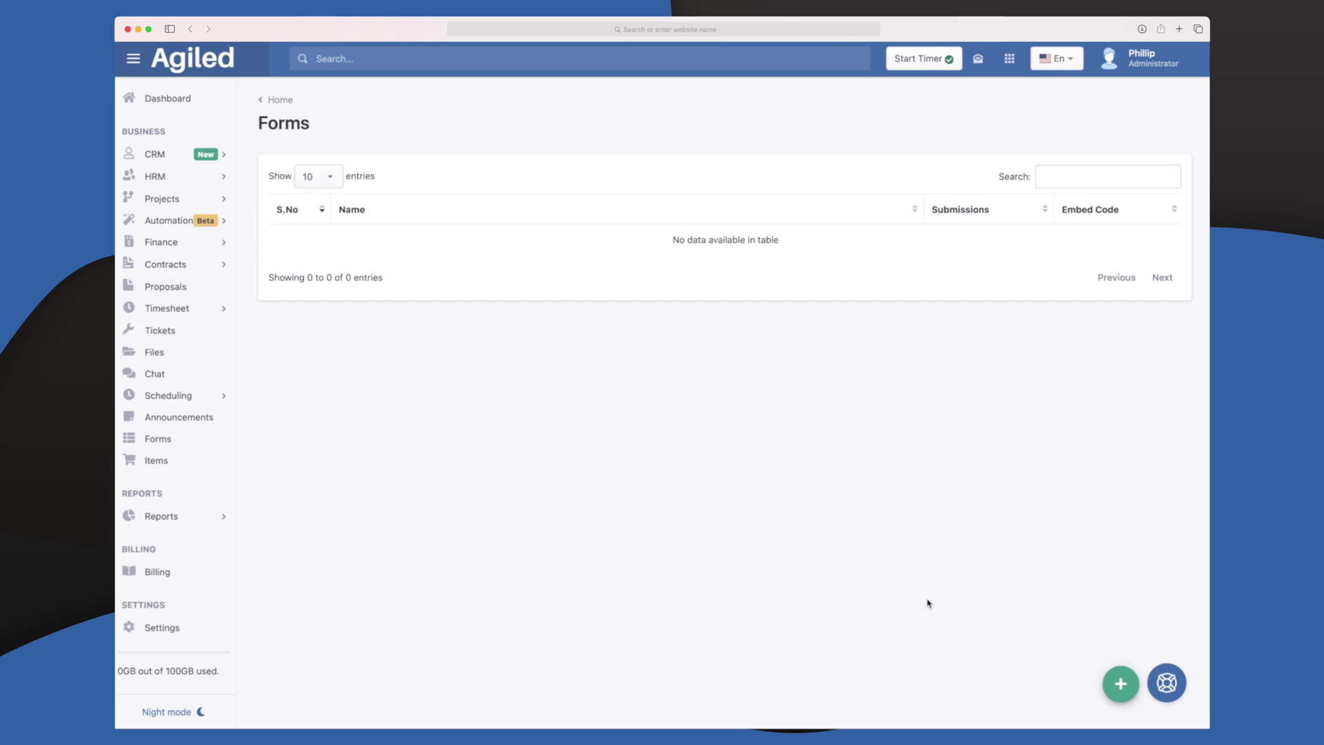
{"action": "left_click", "coordinate": [1118, 686]}
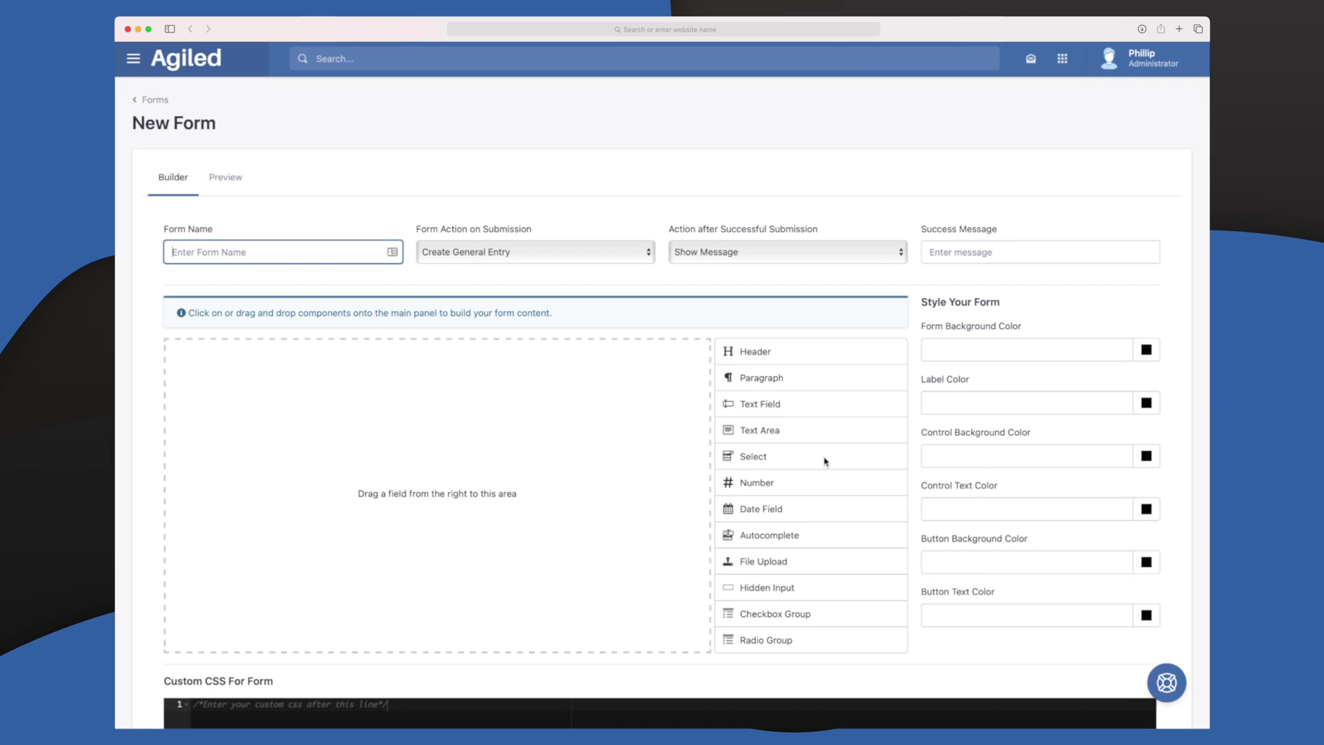
{"action": "scroll", "coordinate": [824, 462], "scroll_direction": "down", "scroll_amount": 5}
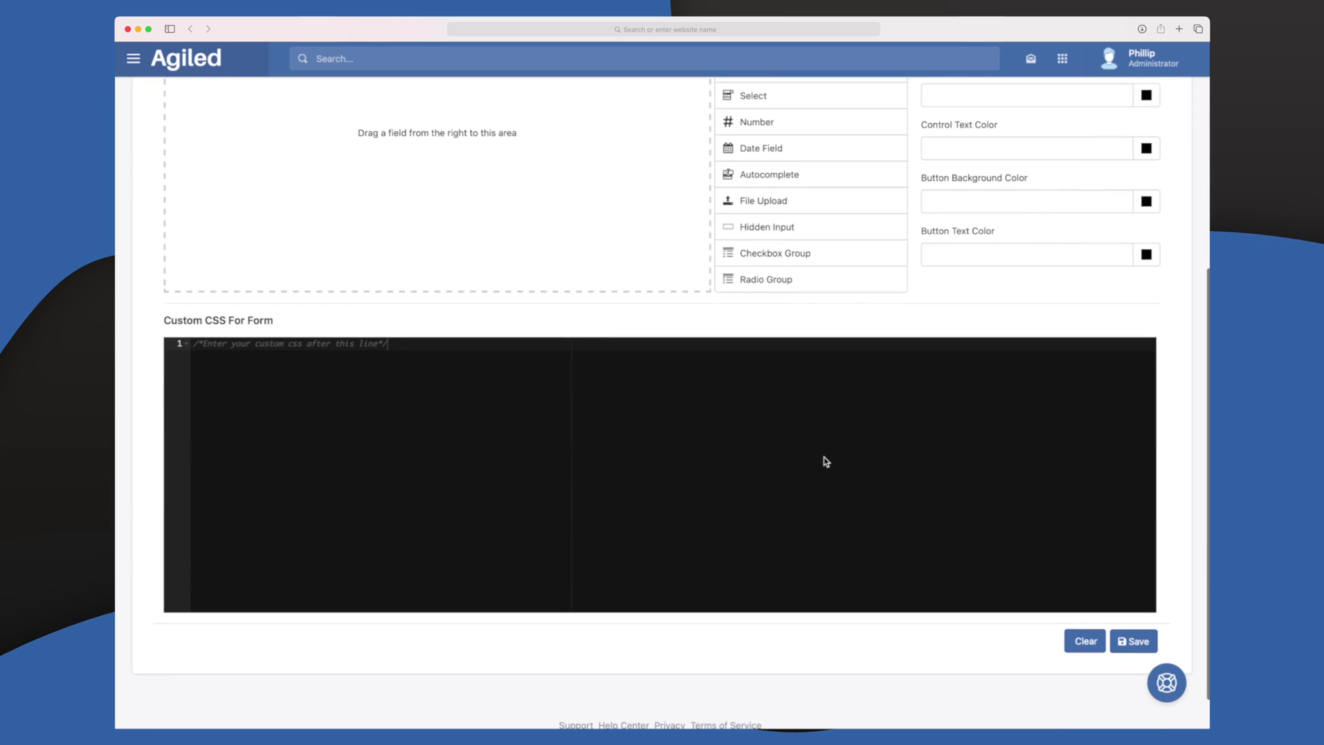
{"action": "scroll", "coordinate": [825, 462], "scroll_direction": "up", "scroll_amount": 5}
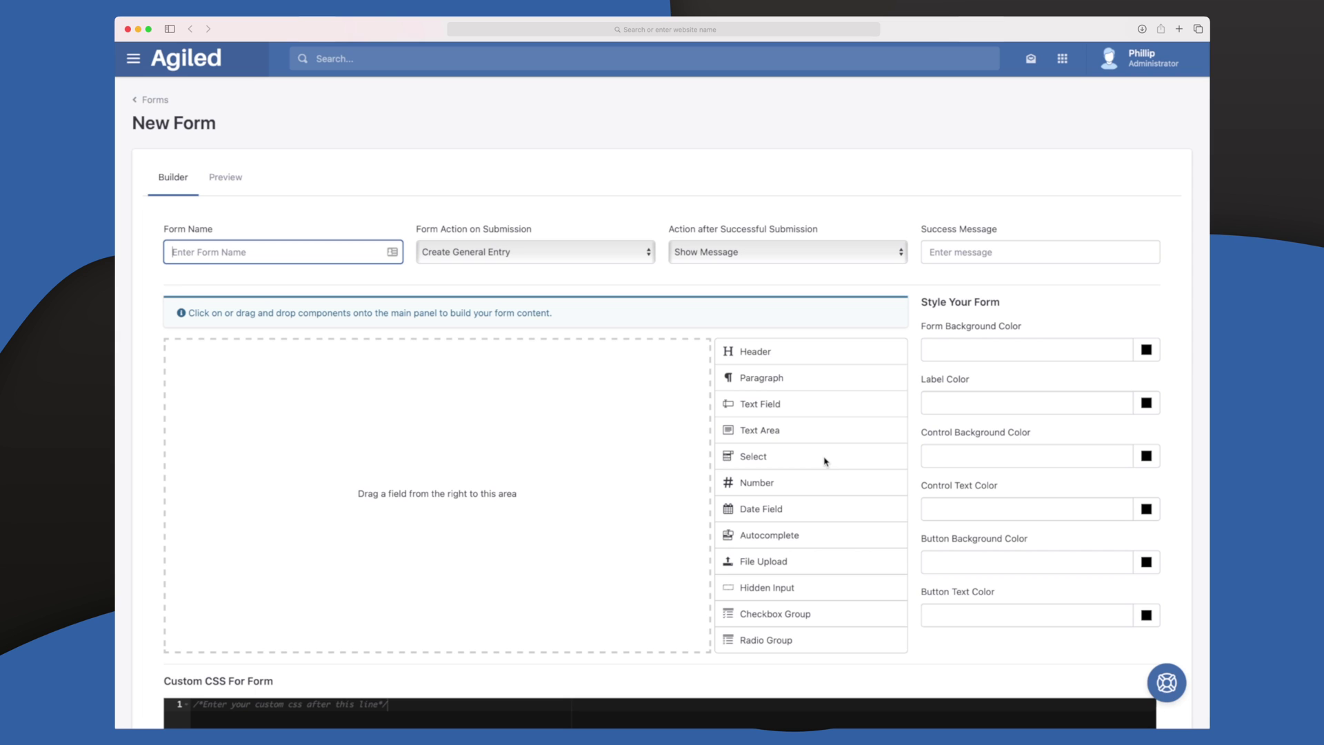
Step: Add a Header, a Text Area, a Select and an Autocomplete component to the new form's layout
{"action": "left_click_drag", "start_coordinate": [768, 347], "coordinate": [509, 435]}
{"action": "scroll", "coordinate": [509, 435], "scroll_direction": "down", "scroll_amount": 4}
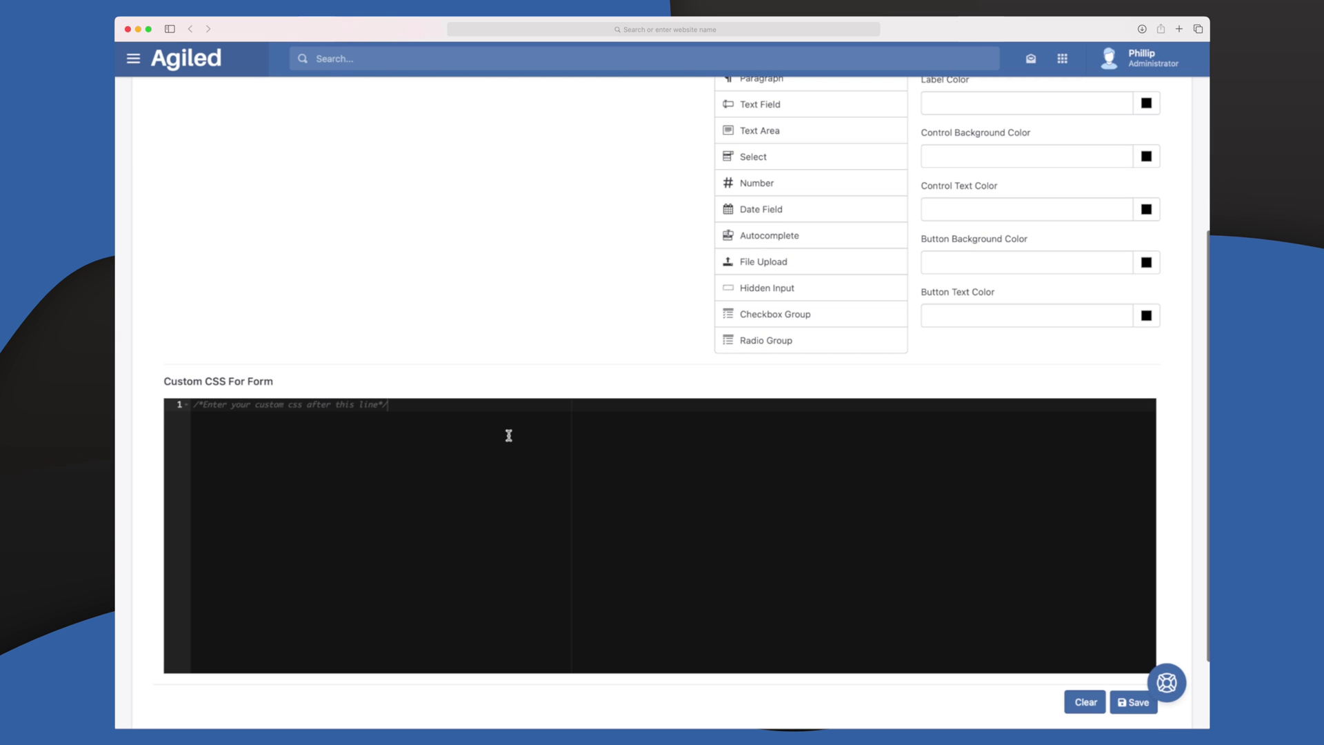
{"action": "scroll", "coordinate": [511, 306], "scroll_direction": "up", "scroll_amount": 5}
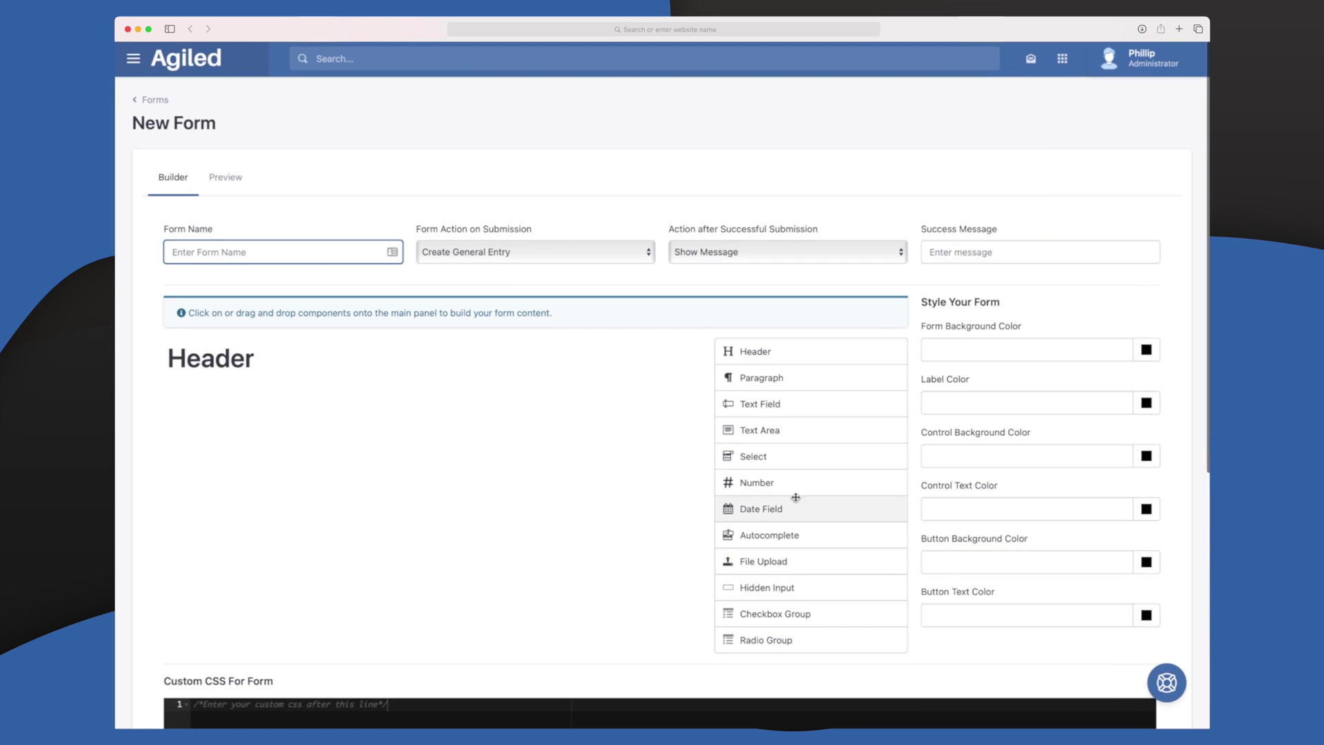
{"action": "left_click_drag", "start_coordinate": [777, 428], "coordinate": [440, 449]}
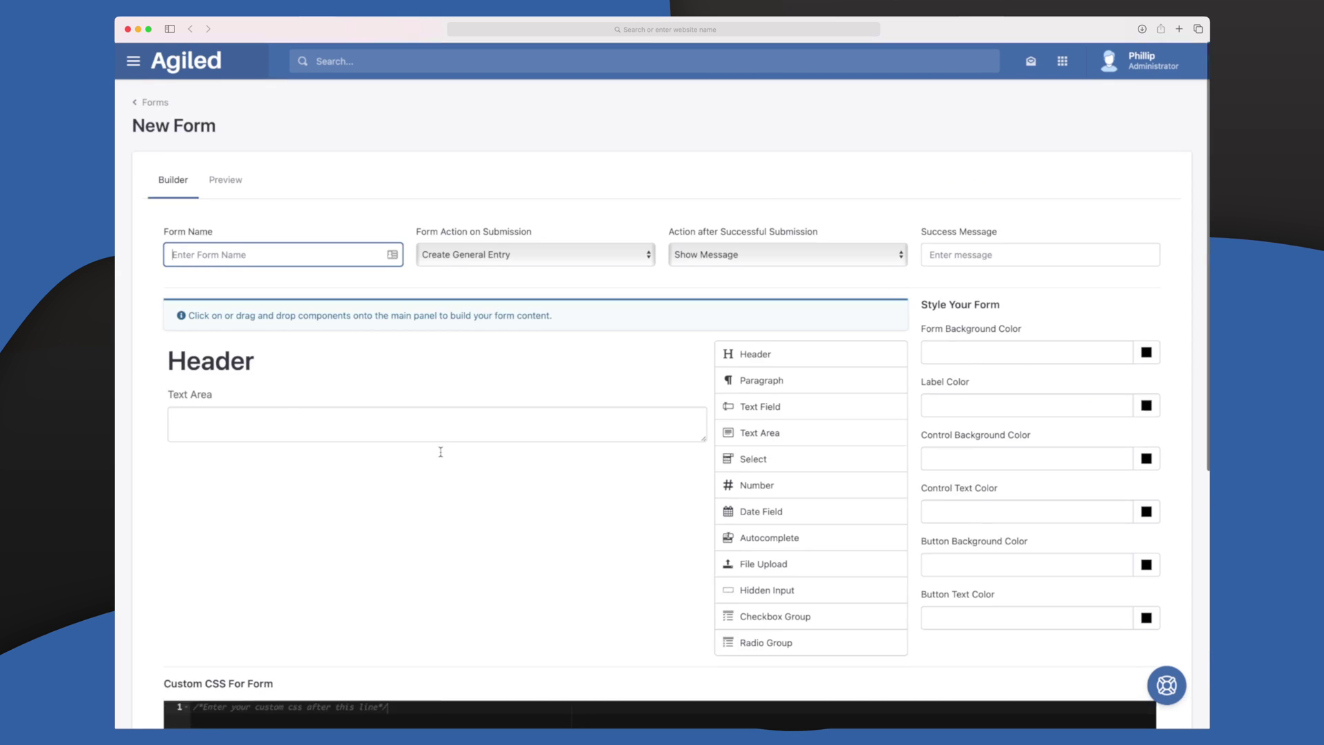
{"action": "left_click_drag", "start_coordinate": [810, 460], "coordinate": [515, 486]}
{"action": "scroll", "coordinate": [515, 487], "scroll_direction": "down", "scroll_amount": 5}
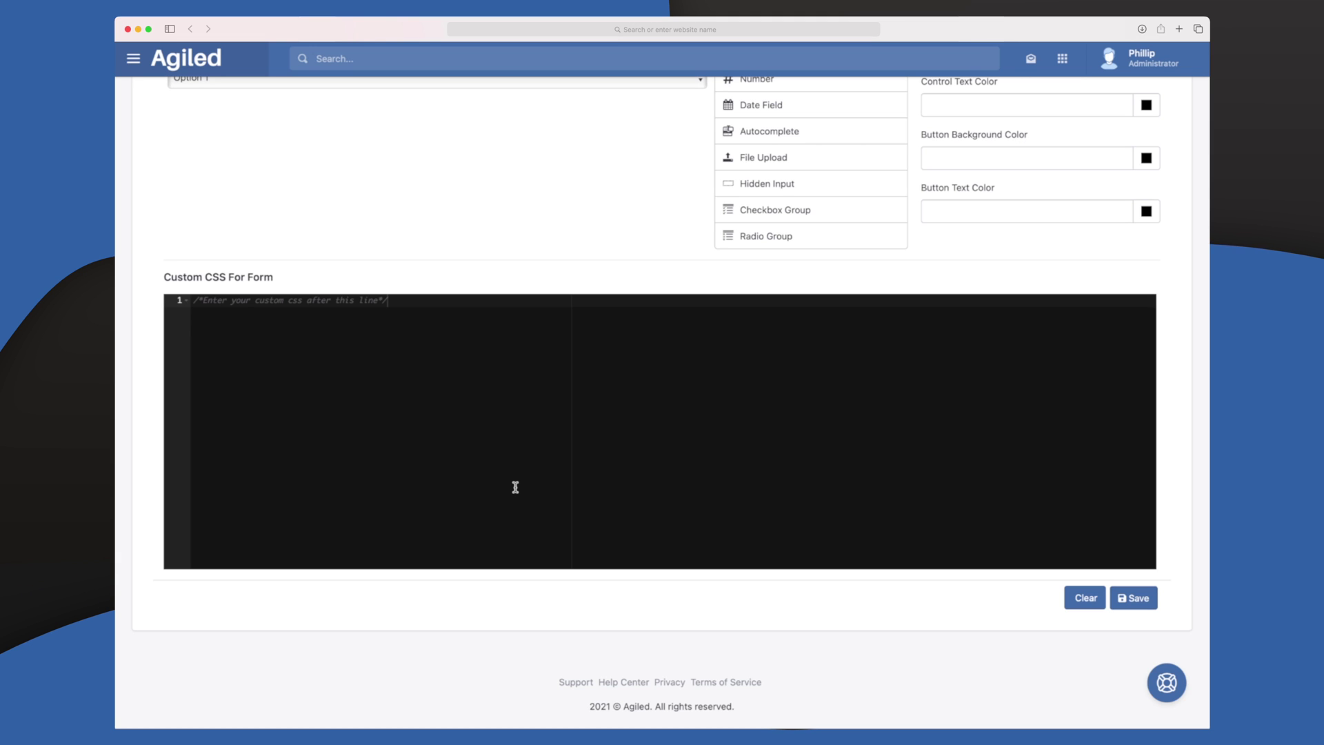
{"action": "scroll", "coordinate": [515, 487], "scroll_direction": "up", "scroll_amount": 6}
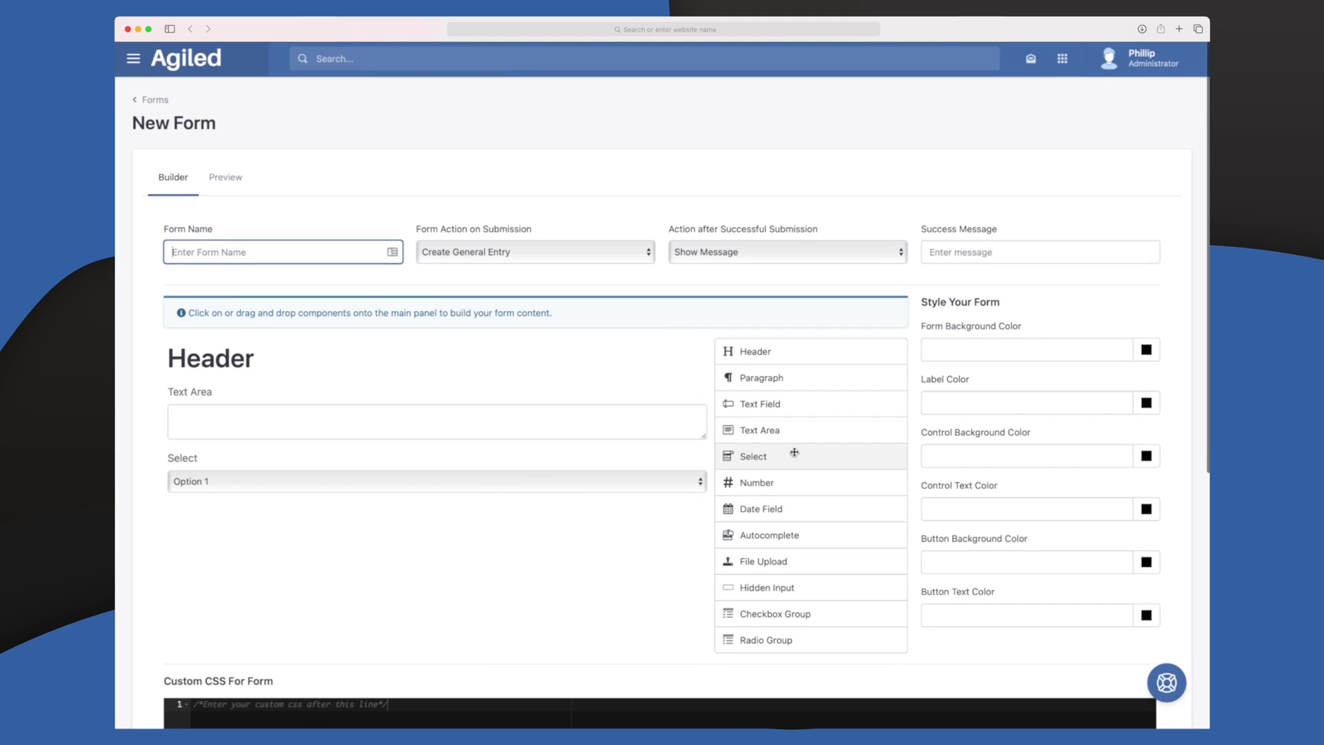
{"action": "left_click_drag", "start_coordinate": [774, 535], "coordinate": [608, 538]}
{"action": "scroll", "coordinate": [607, 538], "scroll_direction": "down", "scroll_amount": 6}
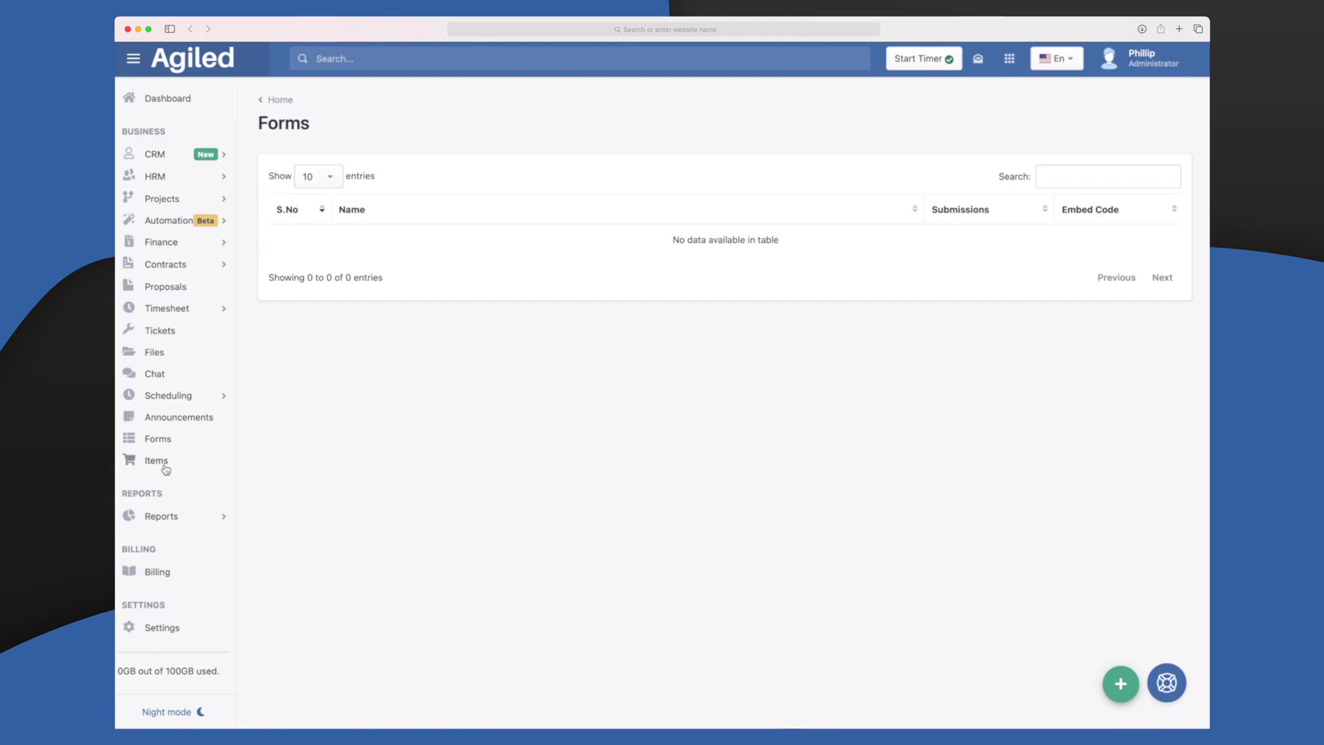
Step: Open the items page, start a new item, and enable its Purchase Allow option
{"action": "left_click", "coordinate": [164, 467]}
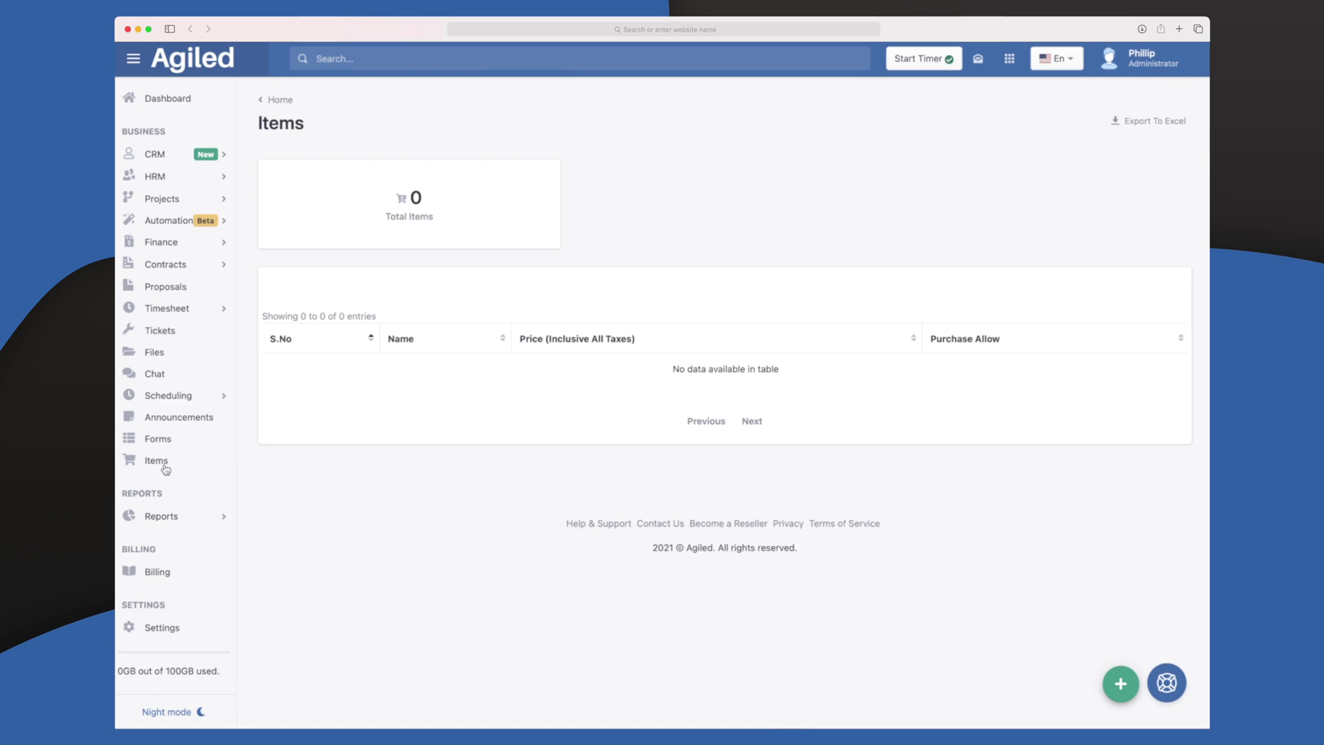
{"action": "left_click", "coordinate": [1121, 684]}
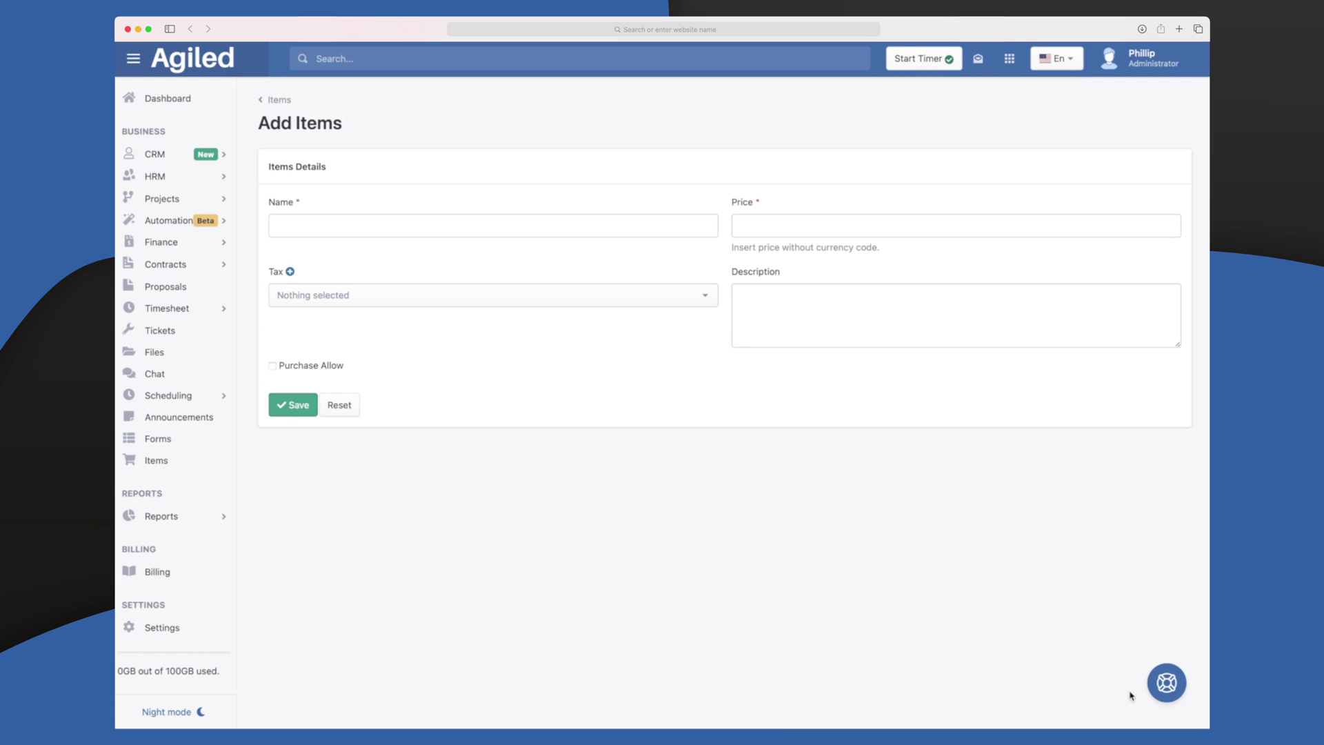
{"action": "left_click", "coordinate": [296, 365]}
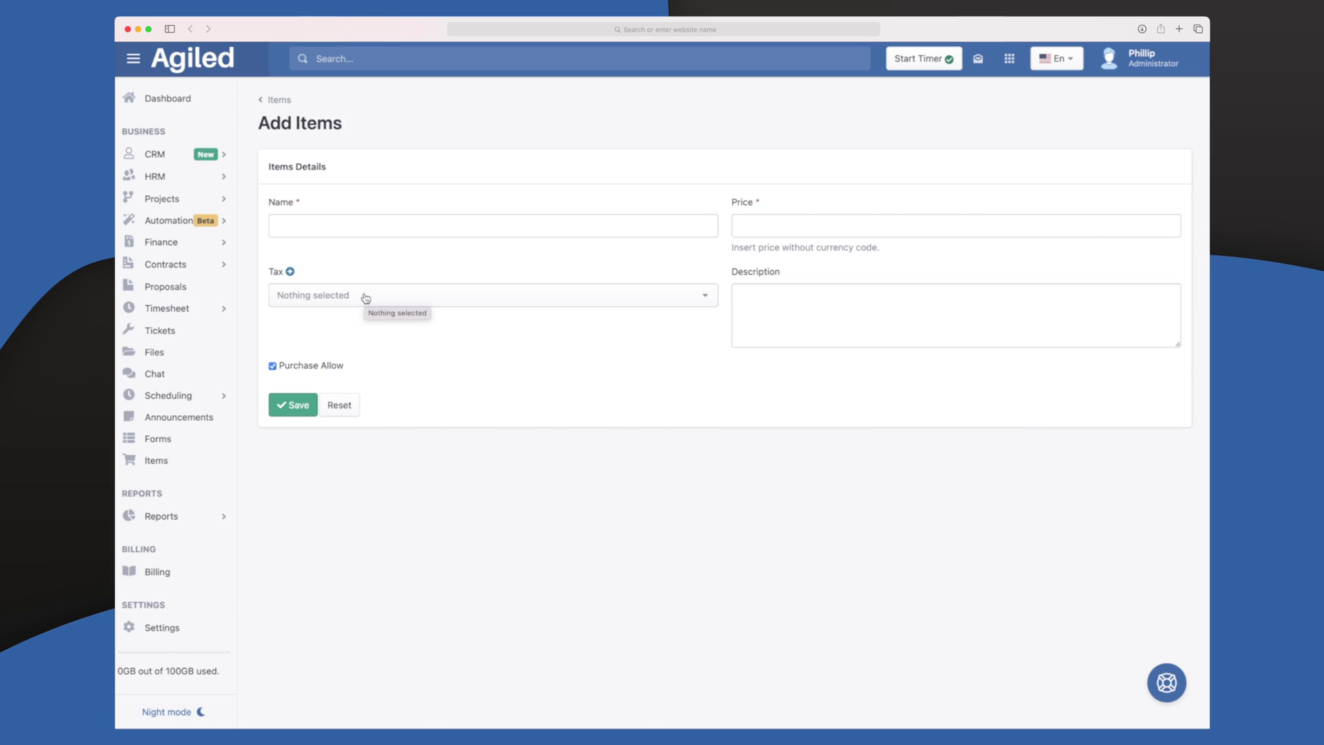
Step: View the task report and the attendance report, and look over the list of other available reports
{"action": "left_click", "coordinate": [171, 517]}
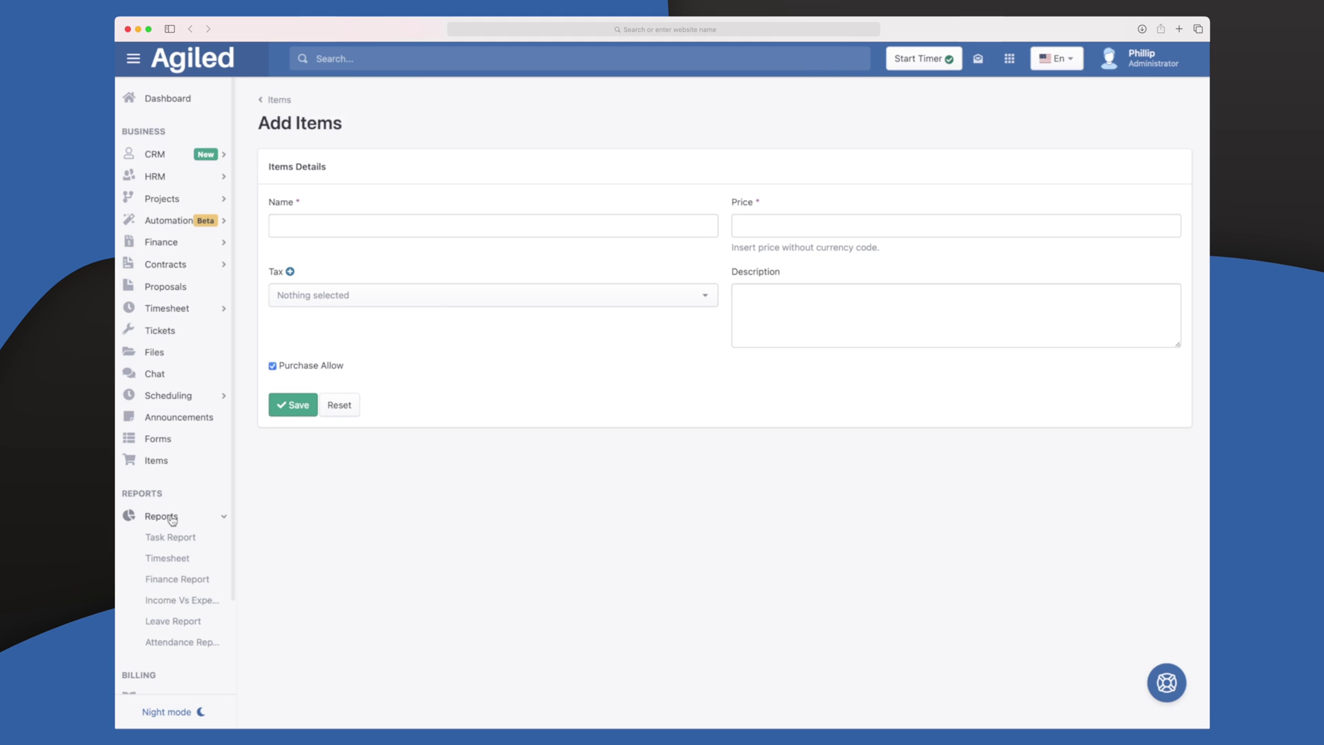
{"action": "scroll", "coordinate": [173, 514], "scroll_direction": "down", "scroll_amount": 1}
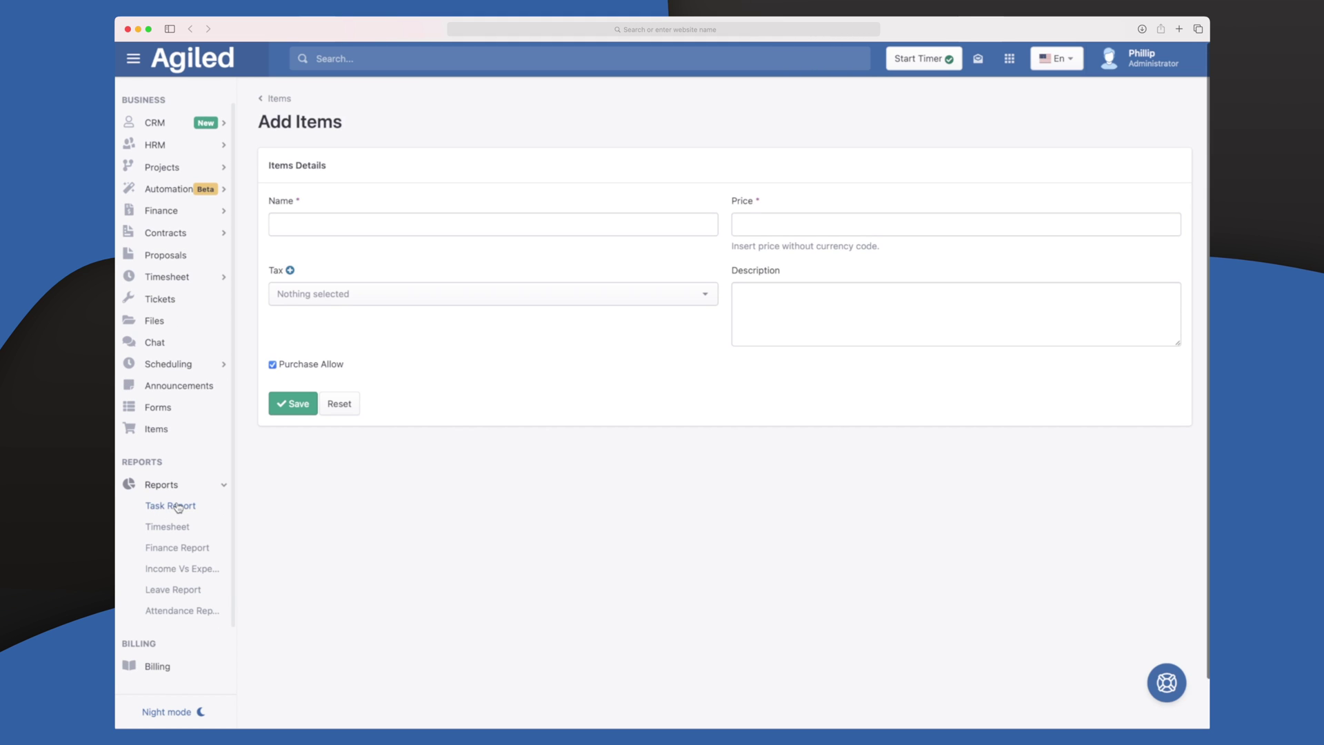
{"action": "left_click", "coordinate": [178, 507]}
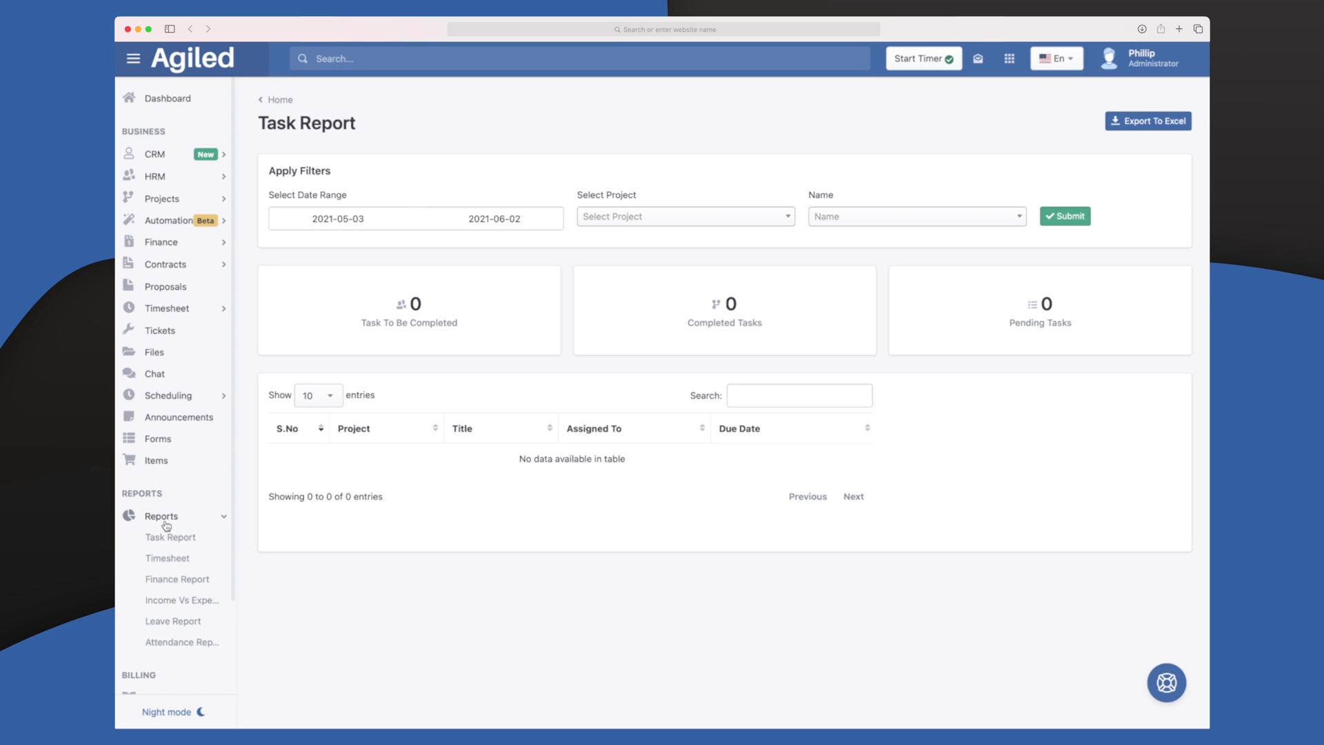
{"action": "left_click", "coordinate": [185, 642]}
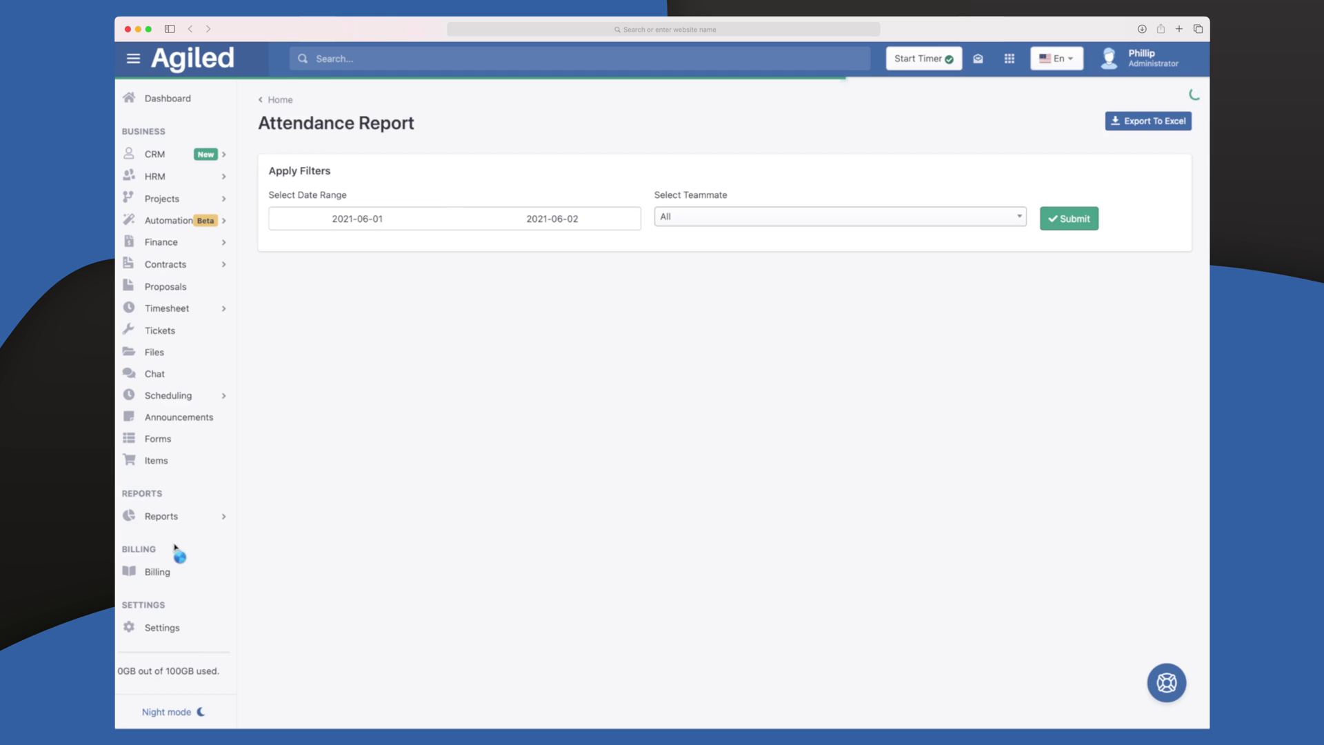
{"action": "left_click", "coordinate": [173, 515]}
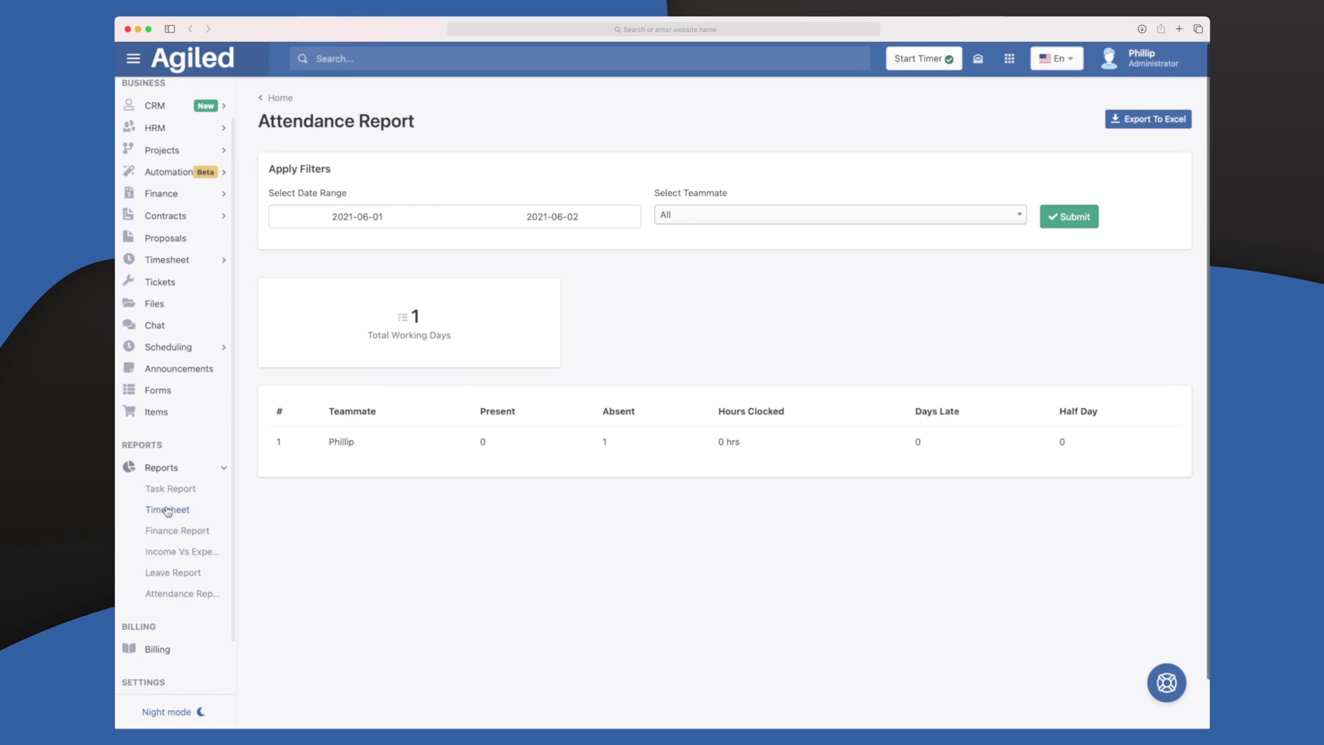
{"action": "scroll", "coordinate": [168, 511], "scroll_direction": "up", "scroll_amount": 1}
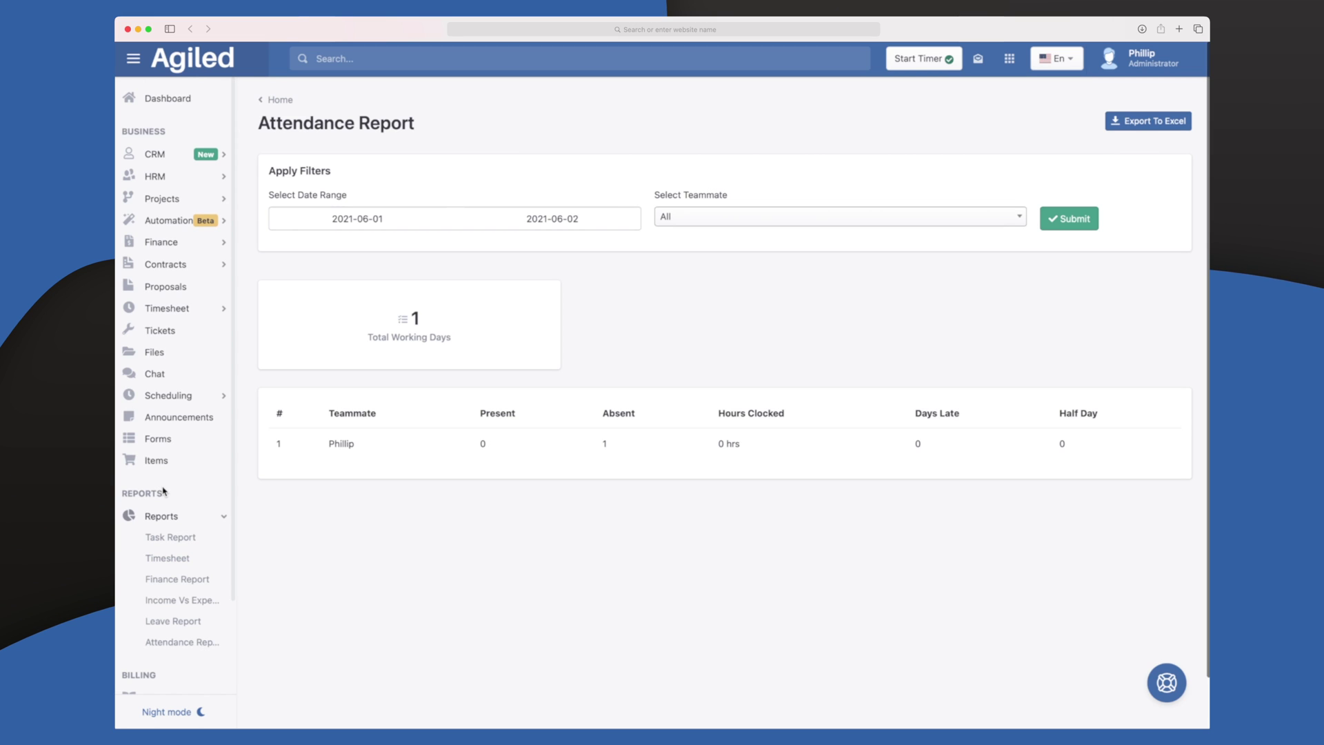
Step: Open the finance settings from the company settings and select the invoice template with the blue header and pale pink diagonal
{"action": "scroll", "coordinate": [163, 491], "scroll_direction": "down", "scroll_amount": 2}
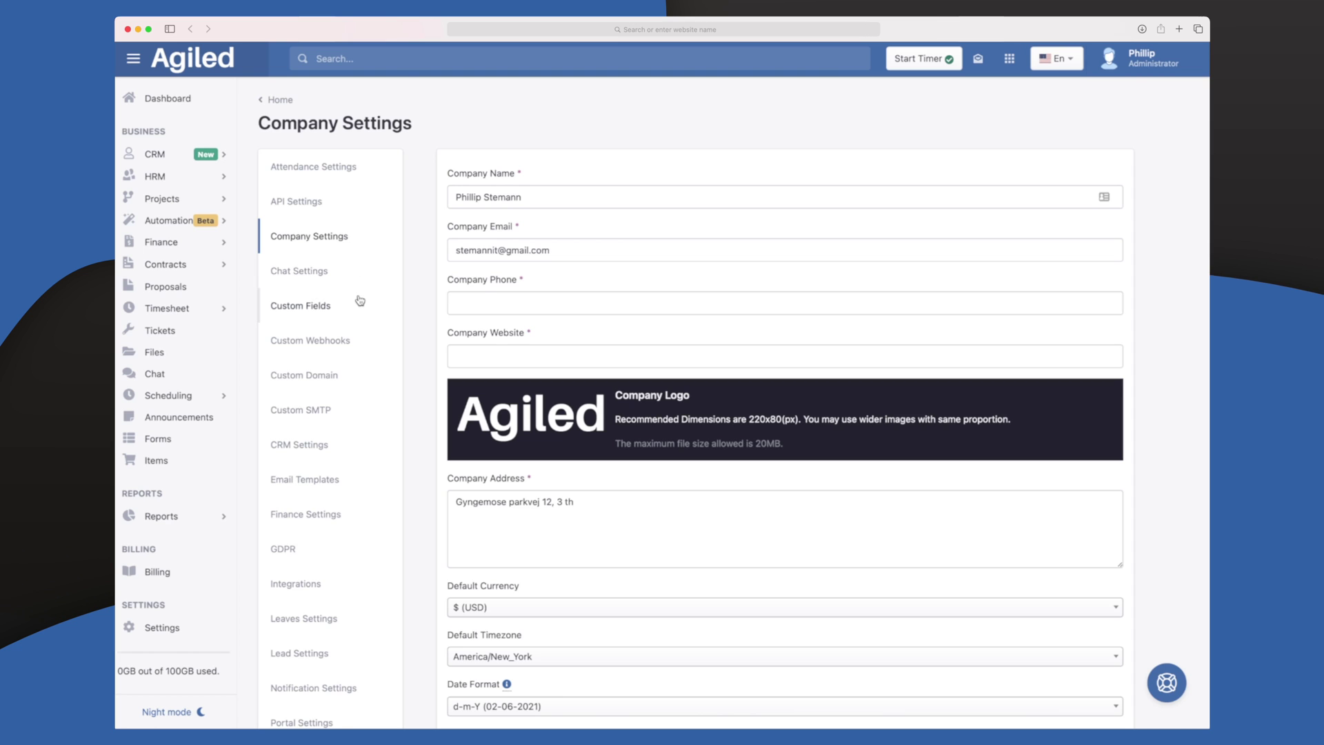
{"action": "scroll", "coordinate": [358, 298], "scroll_direction": "down", "scroll_amount": 2}
{"action": "left_click", "coordinate": [354, 523]}
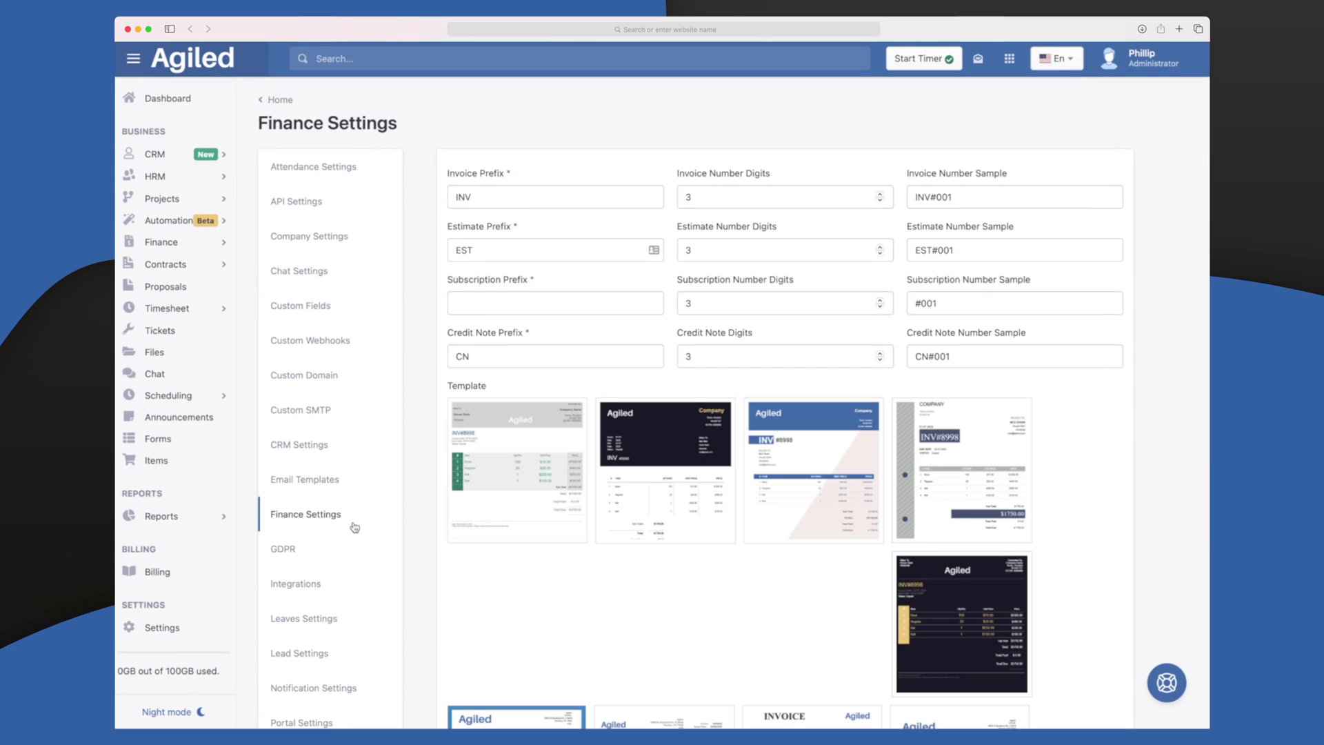
{"action": "scroll", "coordinate": [538, 338], "scroll_direction": "down", "scroll_amount": 3}
{"action": "left_click", "coordinate": [686, 352]}
{"action": "left_click", "coordinate": [791, 337]}
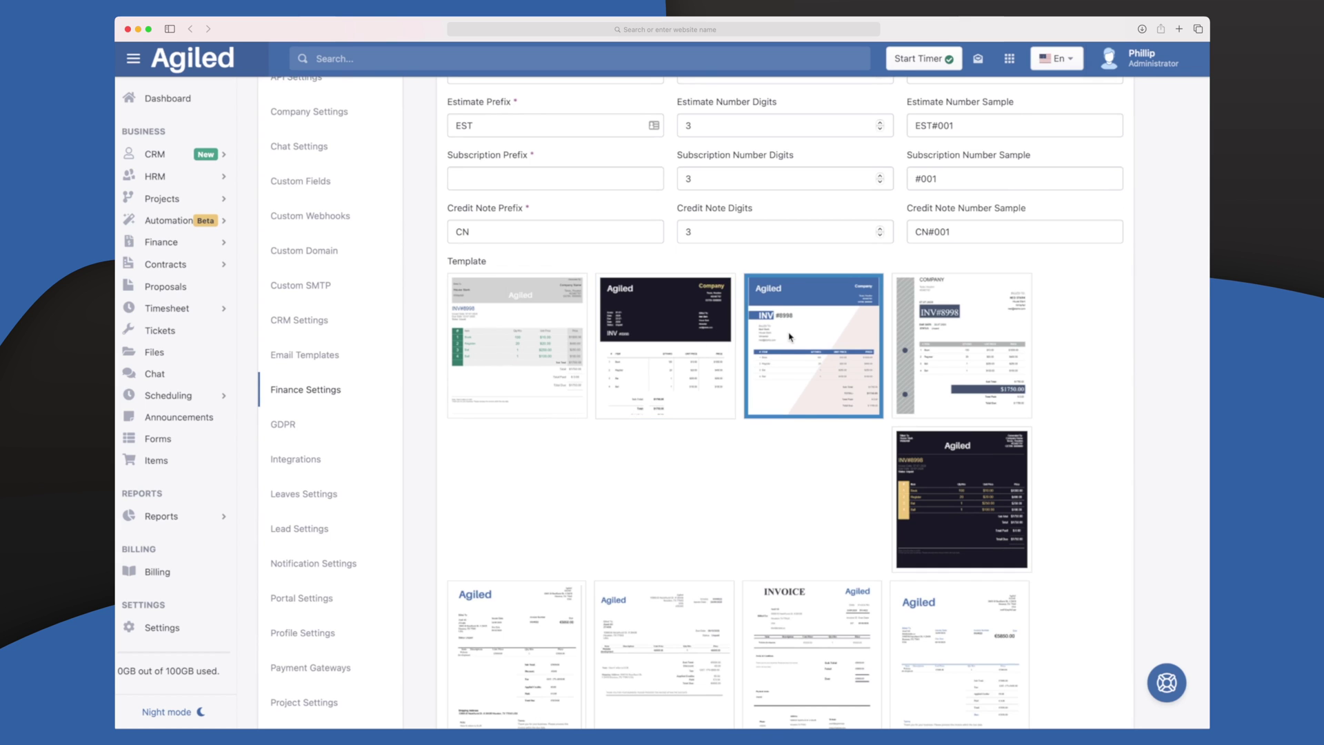
{"action": "scroll", "coordinate": [790, 337], "scroll_direction": "up", "scroll_amount": 3}
{"action": "scroll", "coordinate": [887, 211], "scroll_direction": "down", "scroll_amount": 5}
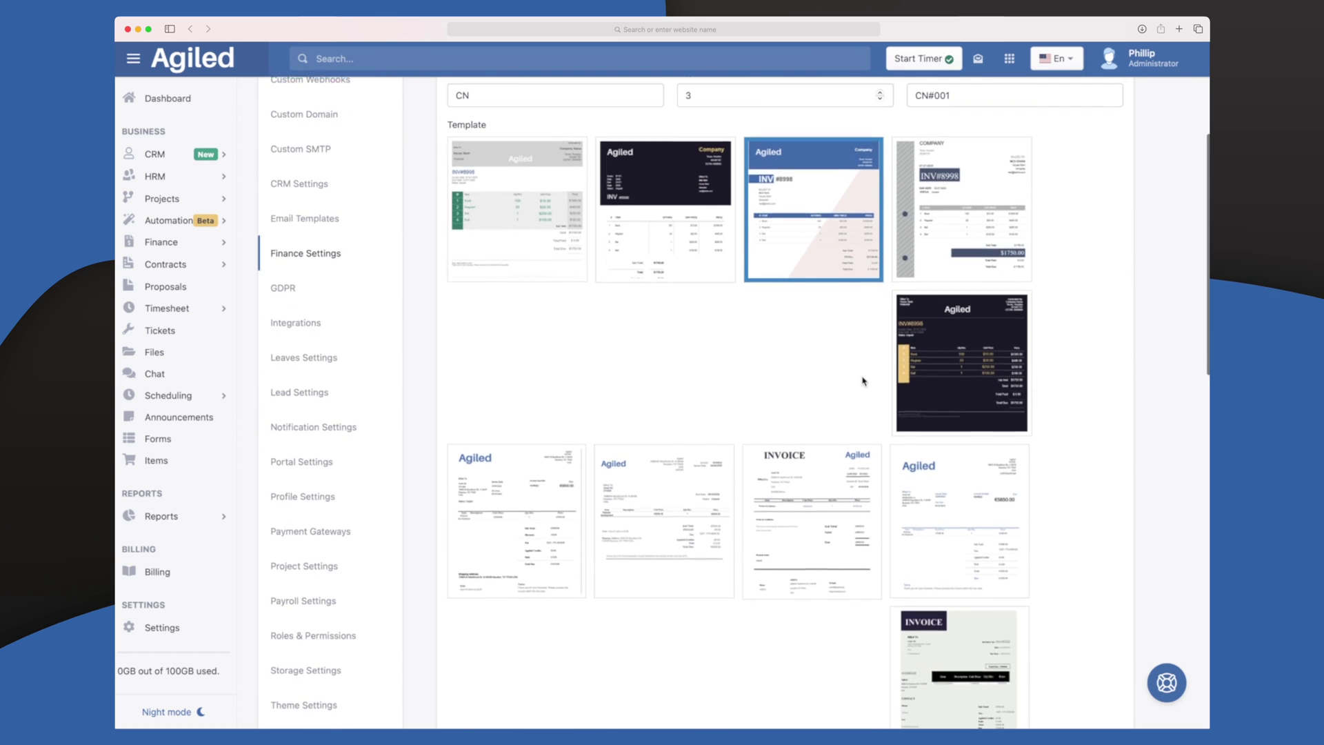
{"action": "scroll", "coordinate": [862, 381], "scroll_direction": "up", "scroll_amount": 2}
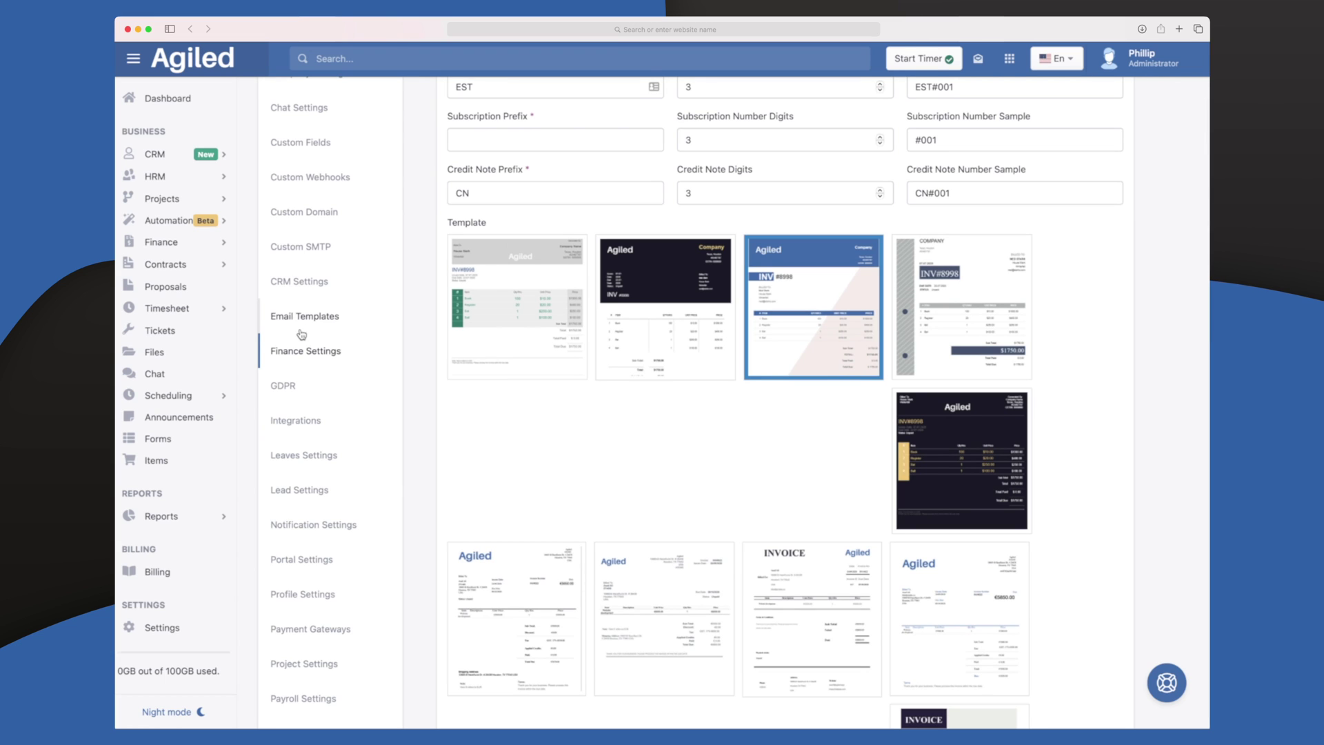
Step: Open the email templates settings and review the CRM, Projects & Tasks and Customize Email Design sections
{"action": "left_click", "coordinate": [301, 331]}
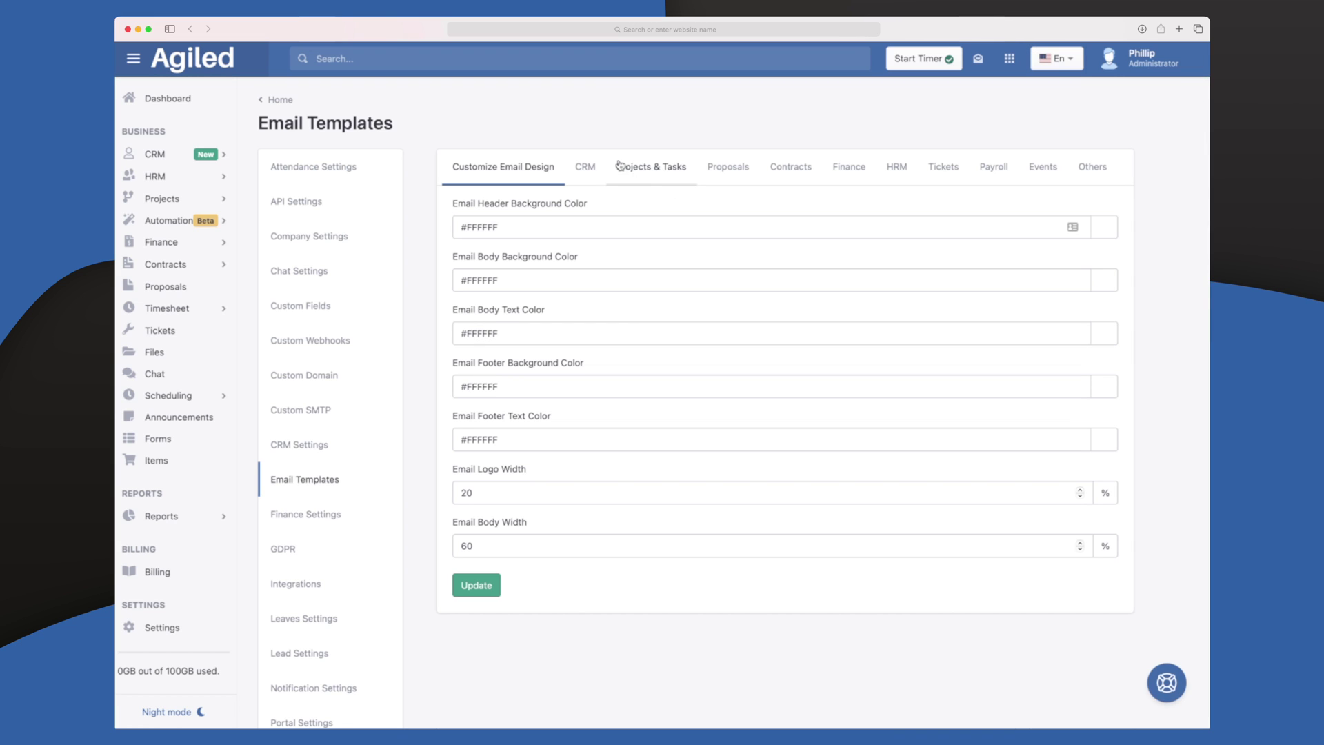
{"action": "left_click", "coordinate": [583, 168]}
{"action": "left_click", "coordinate": [650, 169]}
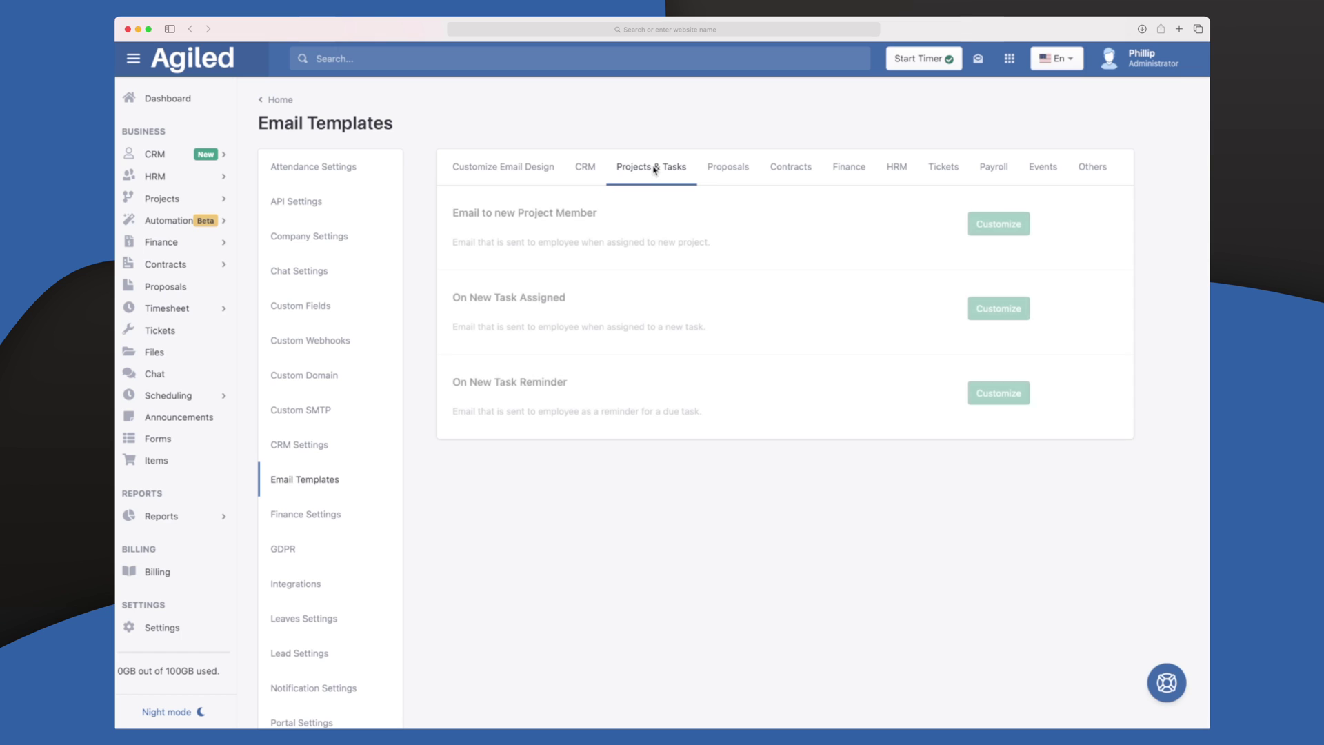
{"action": "left_click", "coordinate": [499, 173]}
{"action": "scroll", "coordinate": [555, 291], "scroll_direction": "down", "scroll_amount": 2}
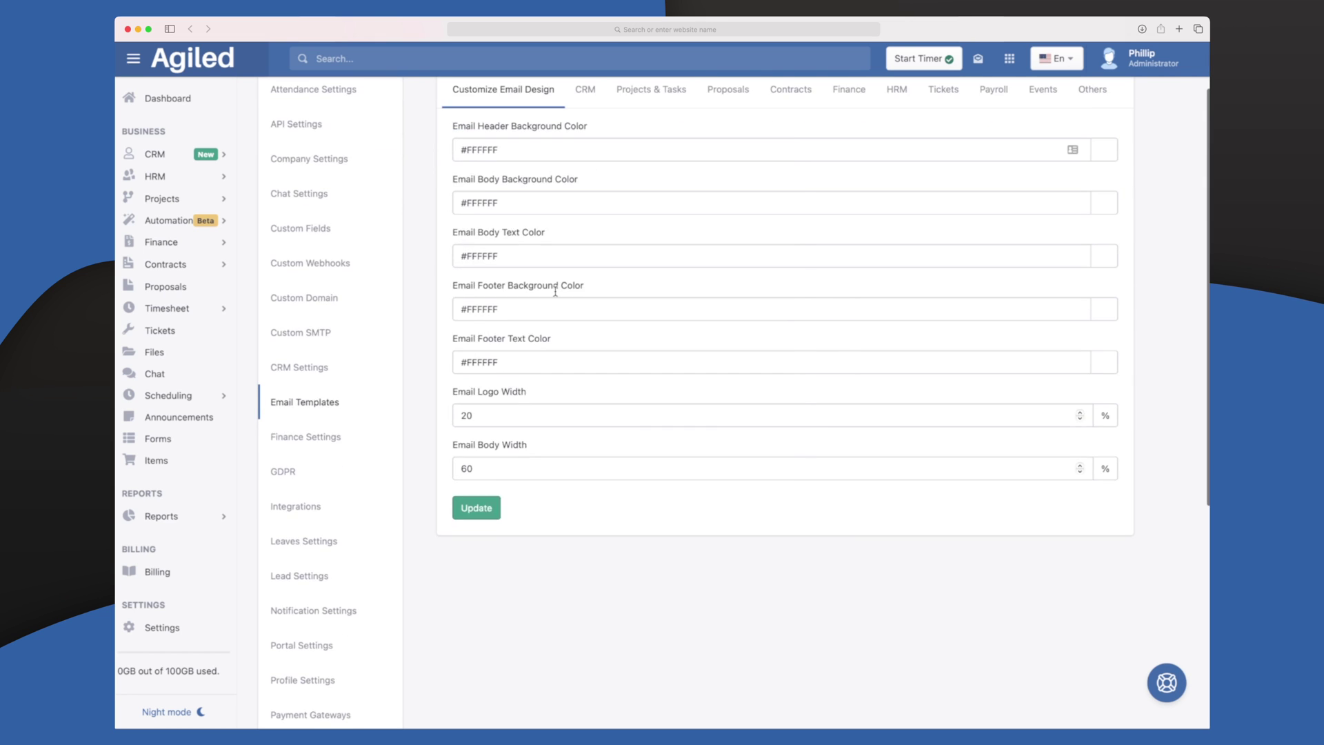
Step: Open the integrations settings and examine the available third-party services and the list of other settings categories
{"action": "left_click", "coordinate": [296, 475]}
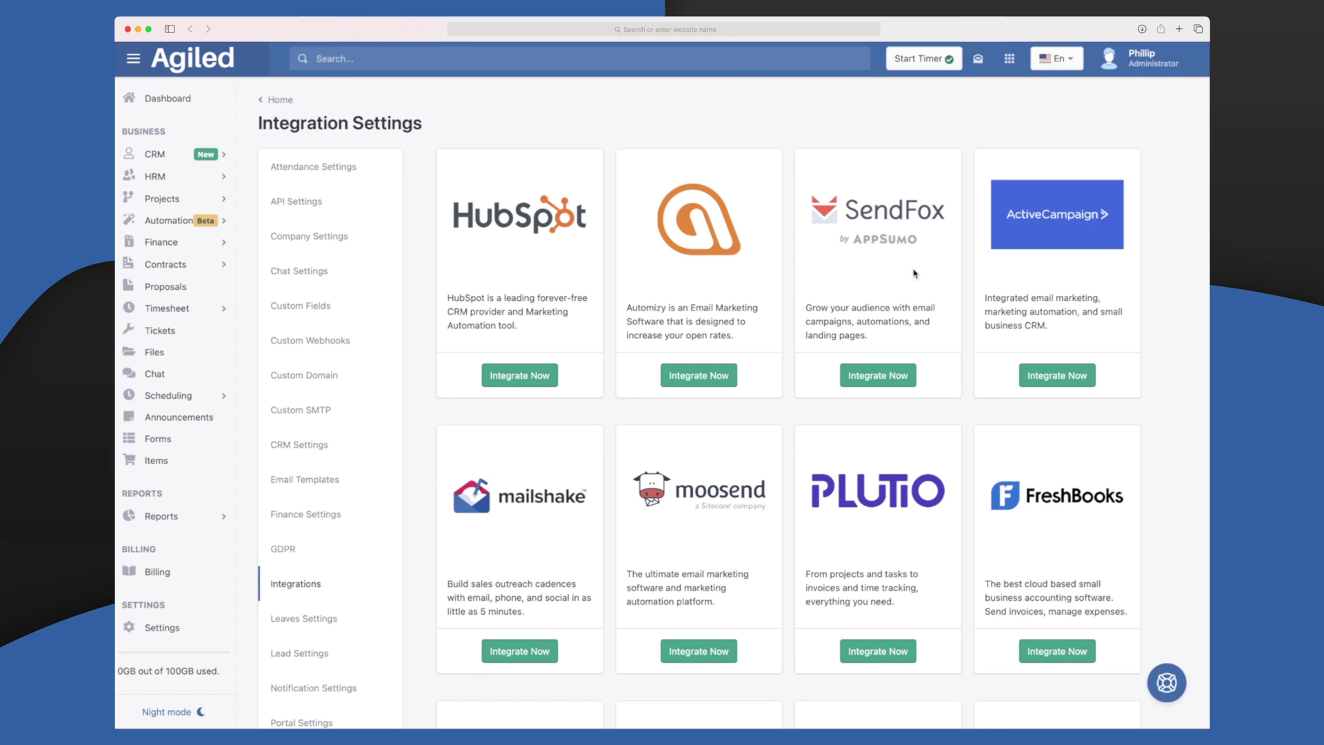
{"action": "scroll", "coordinate": [917, 275], "scroll_direction": "down", "scroll_amount": 1}
{"action": "scroll", "coordinate": [1033, 202], "scroll_direction": "down", "scroll_amount": 6}
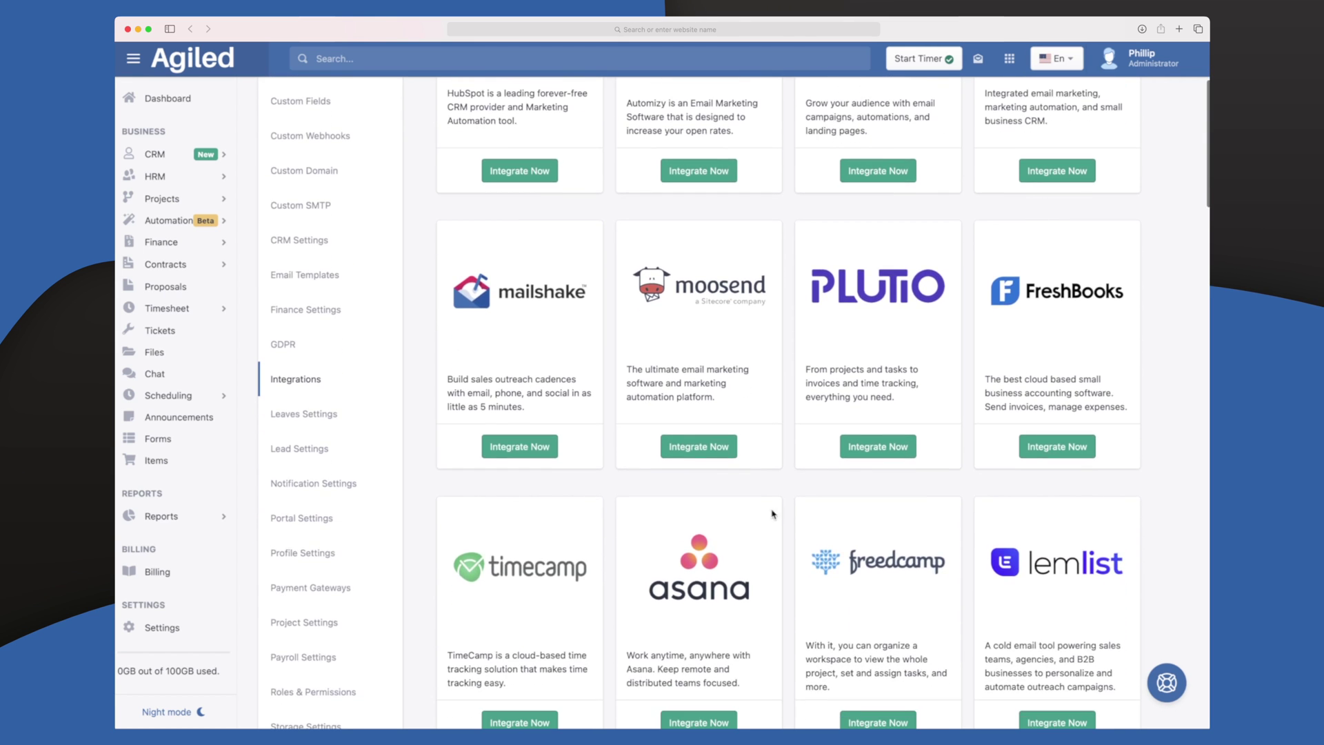
{"action": "scroll", "coordinate": [720, 572], "scroll_direction": "down", "scroll_amount": 2}
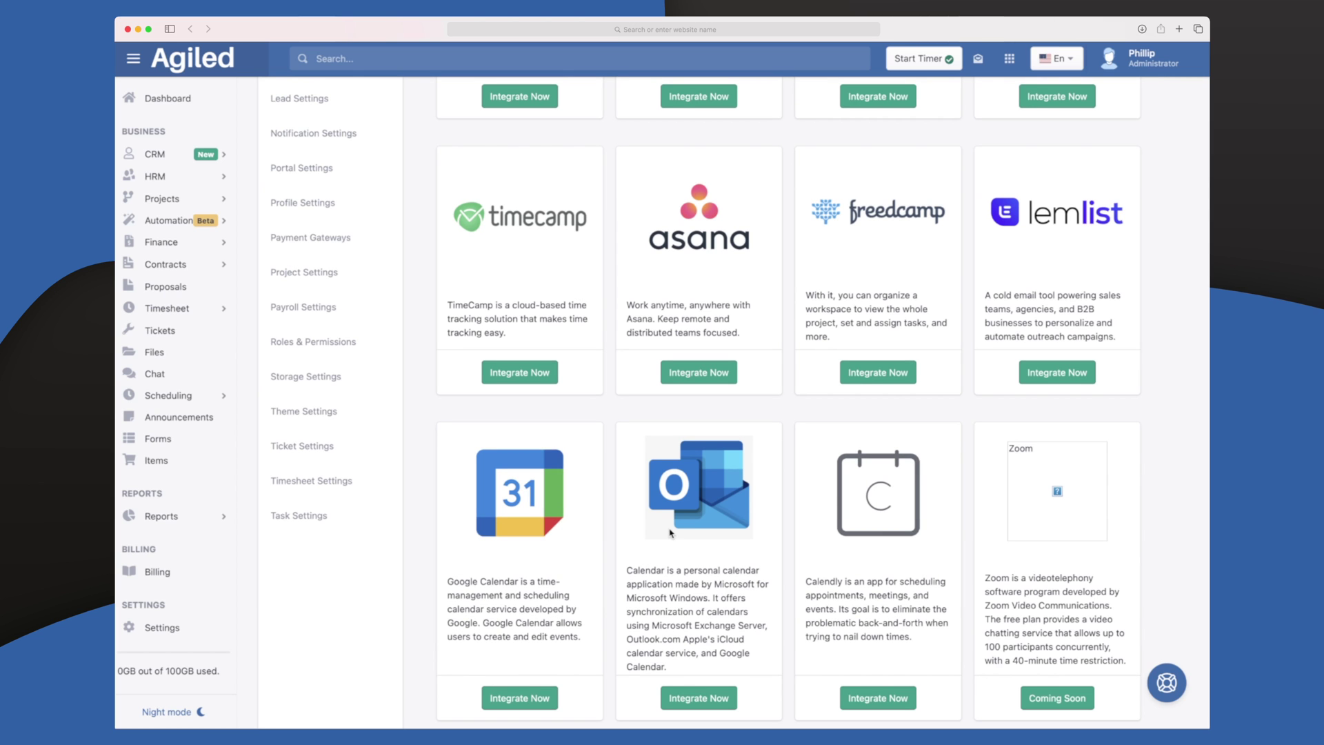
{"action": "scroll", "coordinate": [669, 532], "scroll_direction": "up", "scroll_amount": 3}
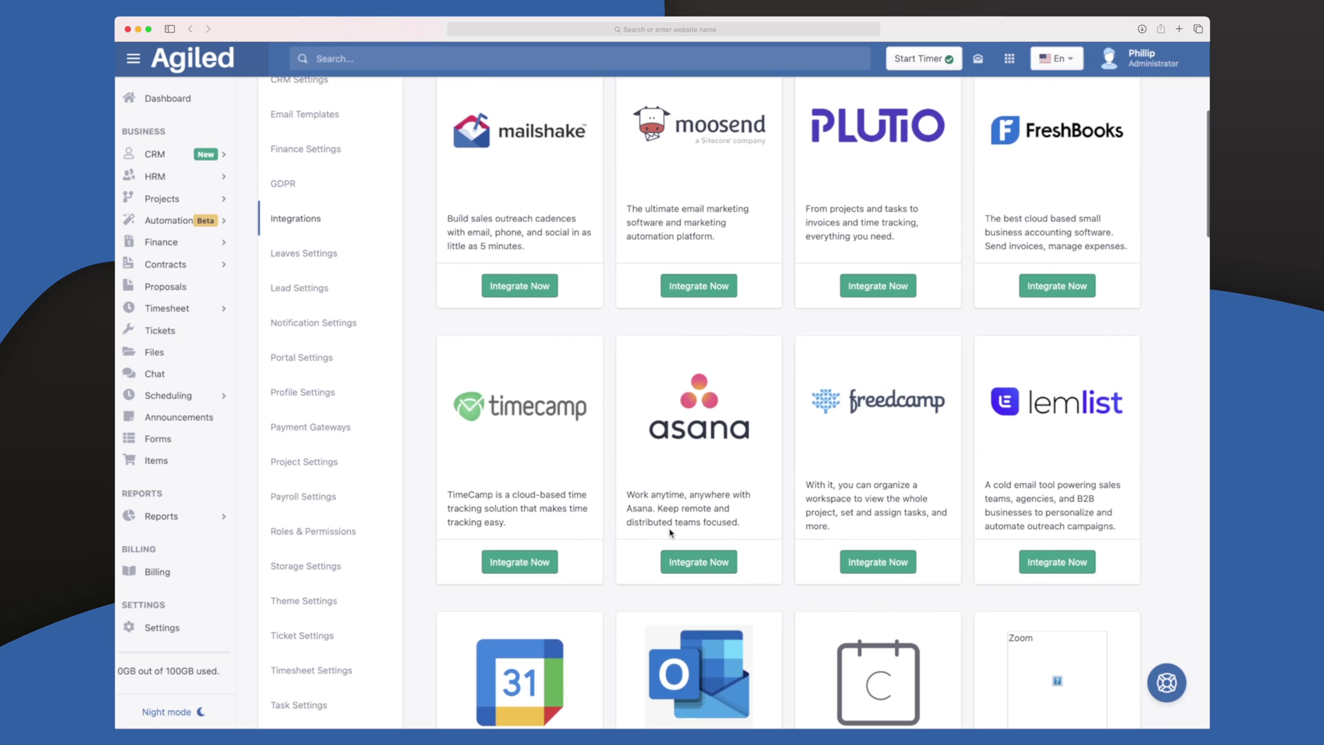
{"action": "scroll", "coordinate": [250, 435], "scroll_direction": "up", "scroll_amount": 1}
{"action": "scroll", "coordinate": [250, 435], "scroll_direction": "up", "scroll_amount": 3}
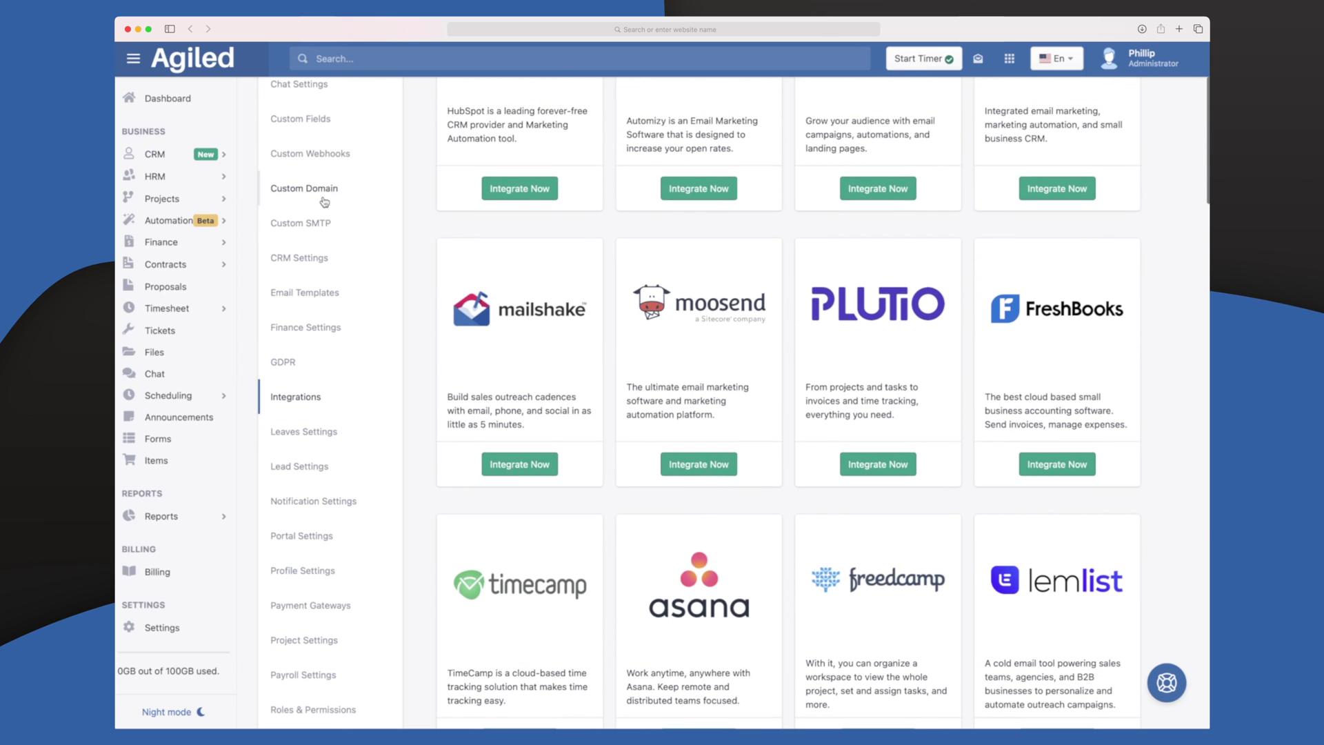
{"action": "scroll", "coordinate": [328, 207], "scroll_direction": "up", "scroll_amount": 1}
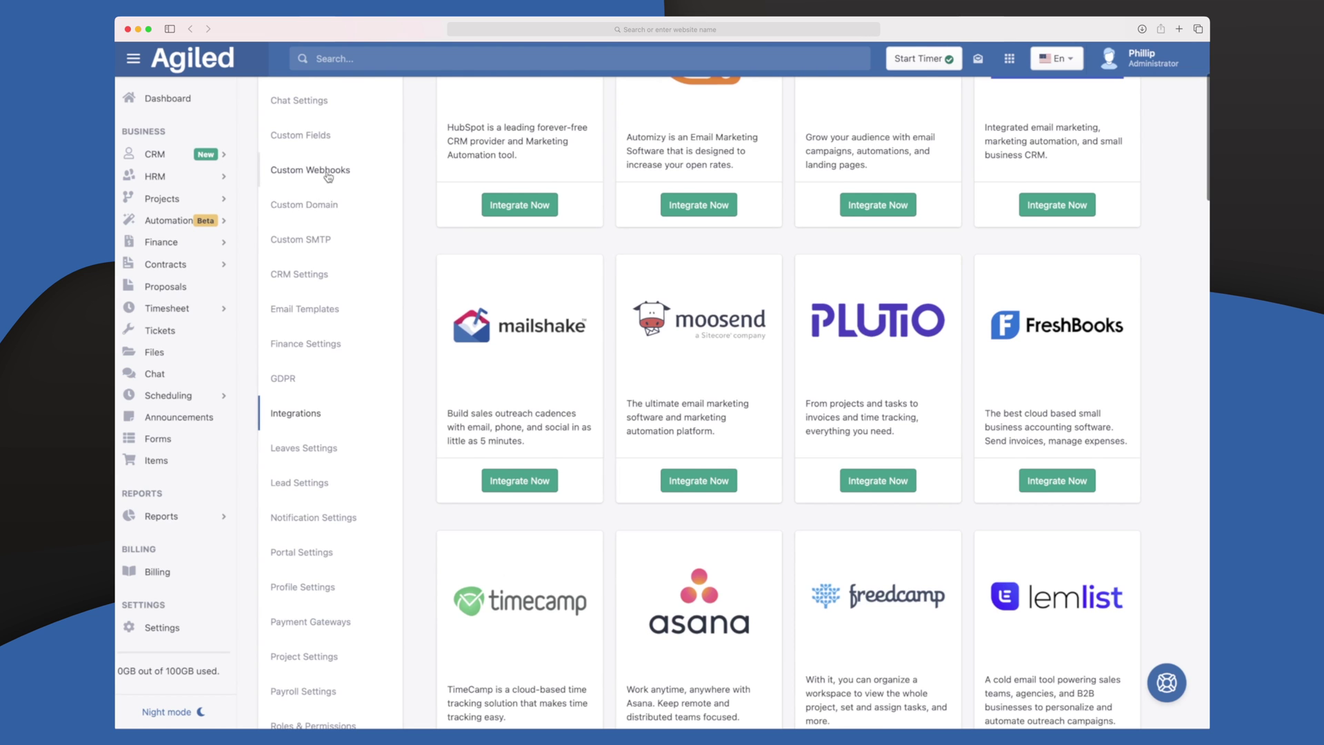
{"action": "scroll", "coordinate": [329, 178], "scroll_direction": "up", "scroll_amount": 2}
{"action": "scroll", "coordinate": [302, 206], "scroll_direction": "up", "scroll_amount": 1}
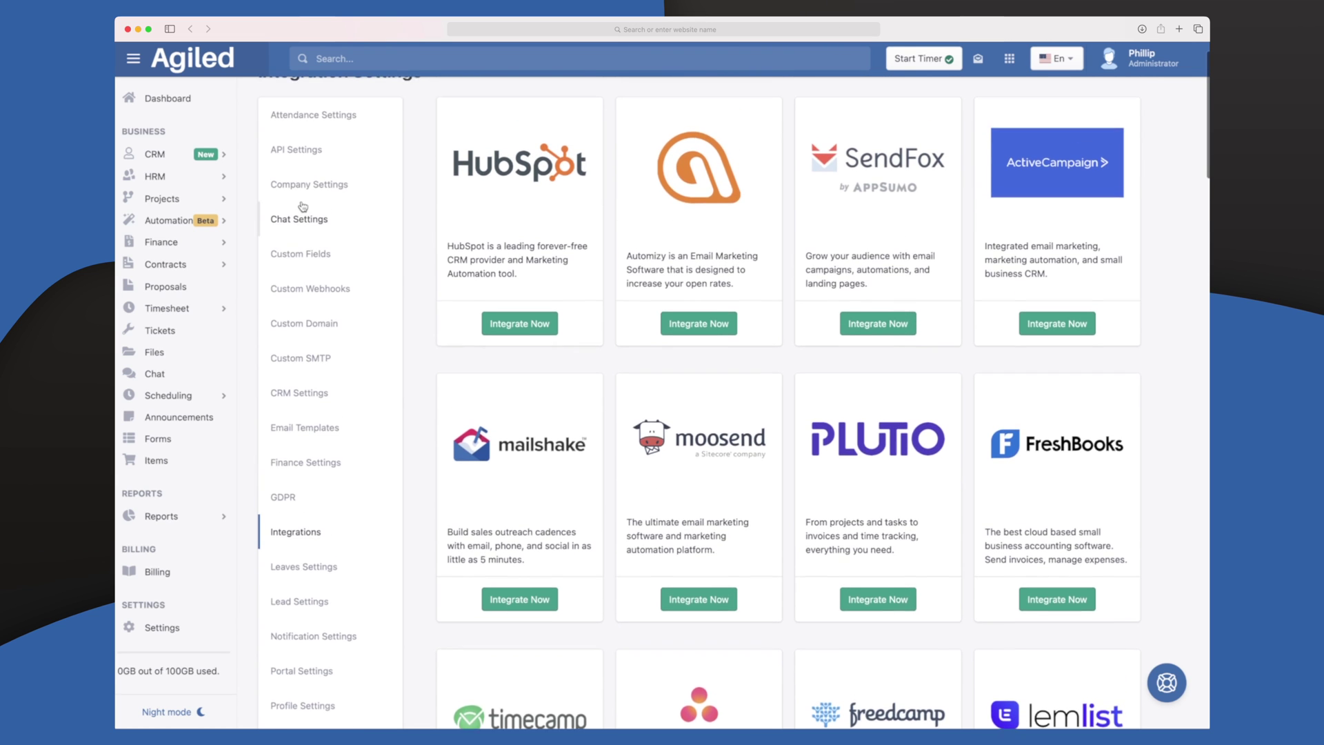
{"action": "scroll", "coordinate": [302, 206], "scroll_direction": "down", "scroll_amount": 4}
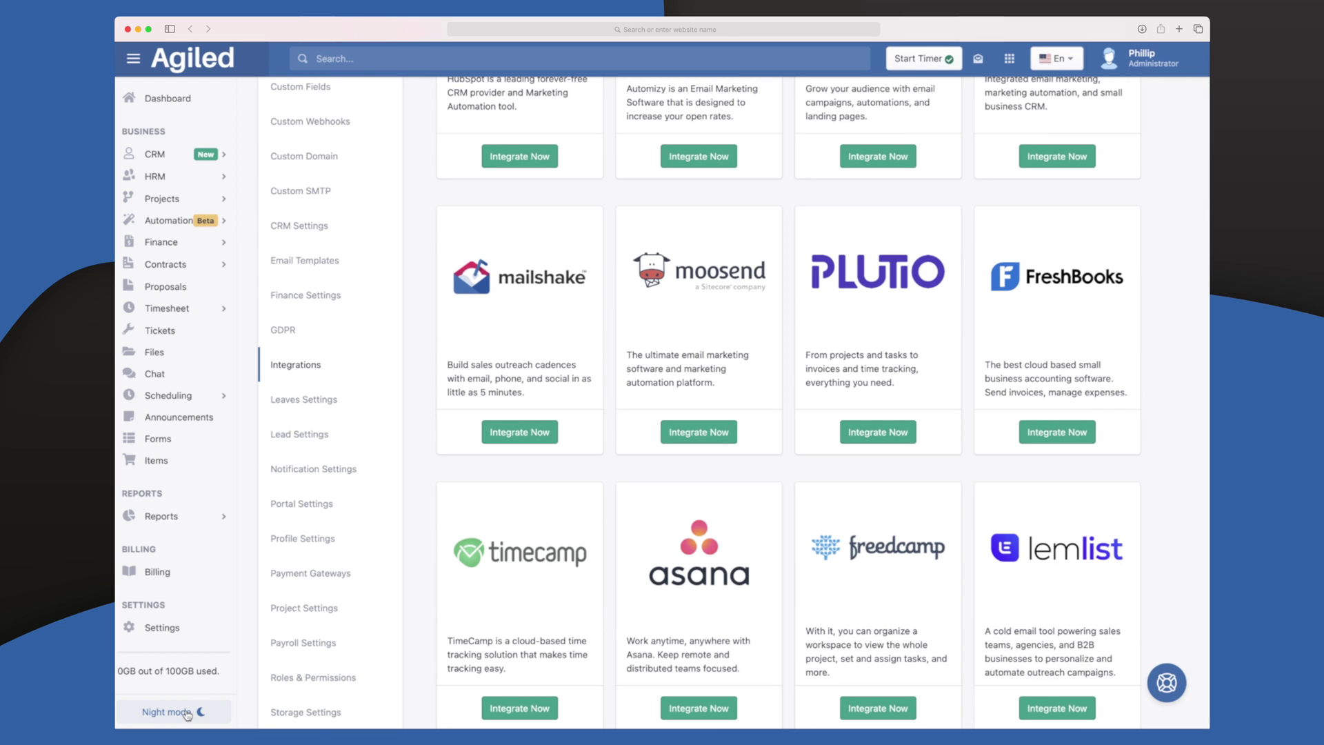
Step: Switch the interface to night mode
{"action": "left_click", "coordinate": [187, 713]}
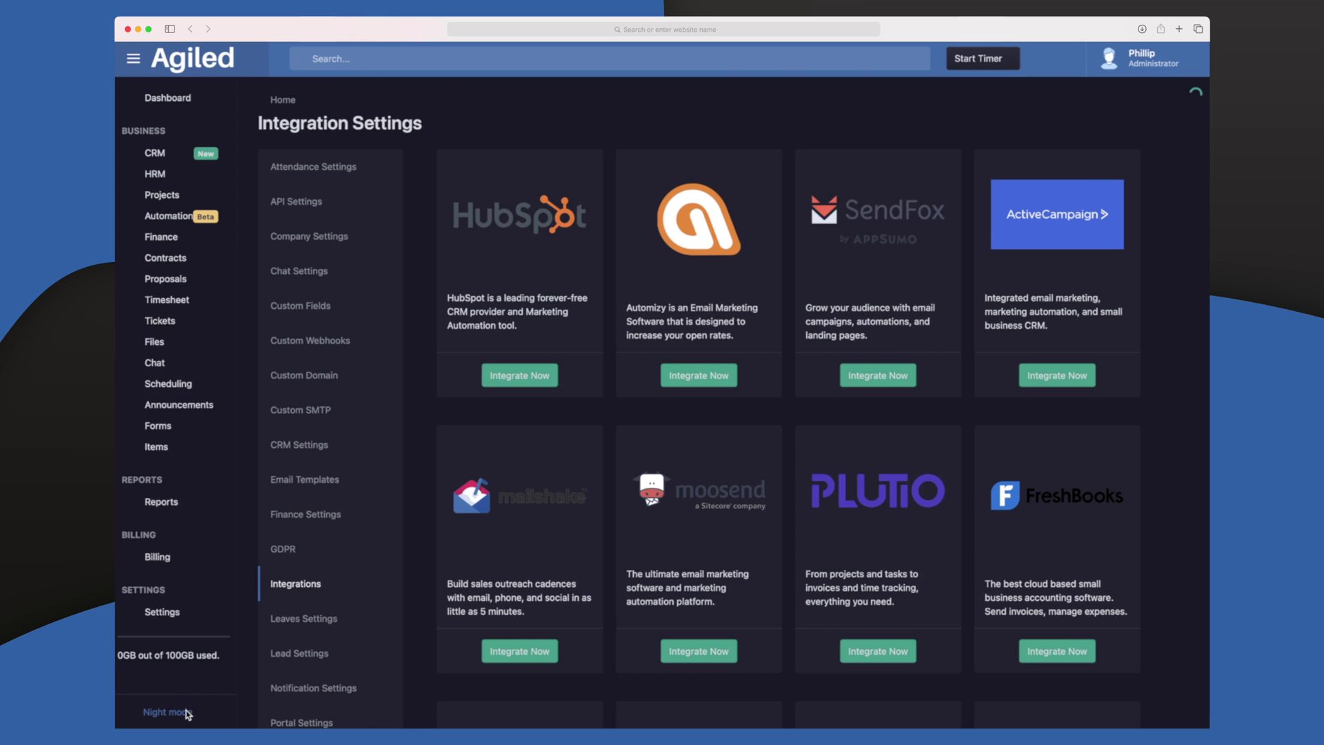